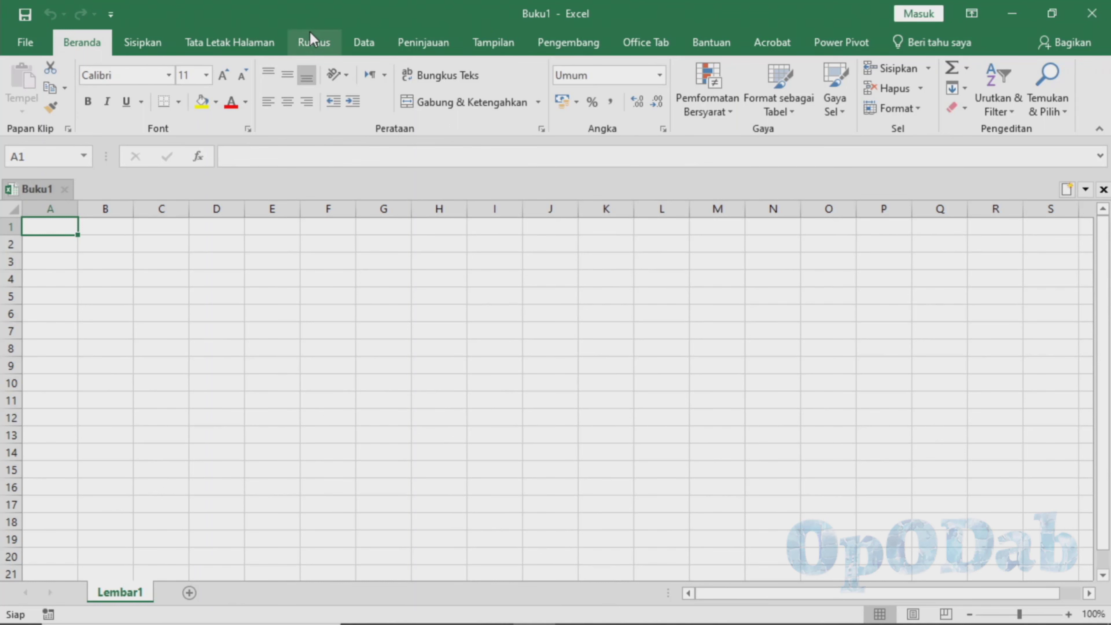
- Show the Rumus tab, look over the AutoSum functions, and select cell D7
click(313, 42)
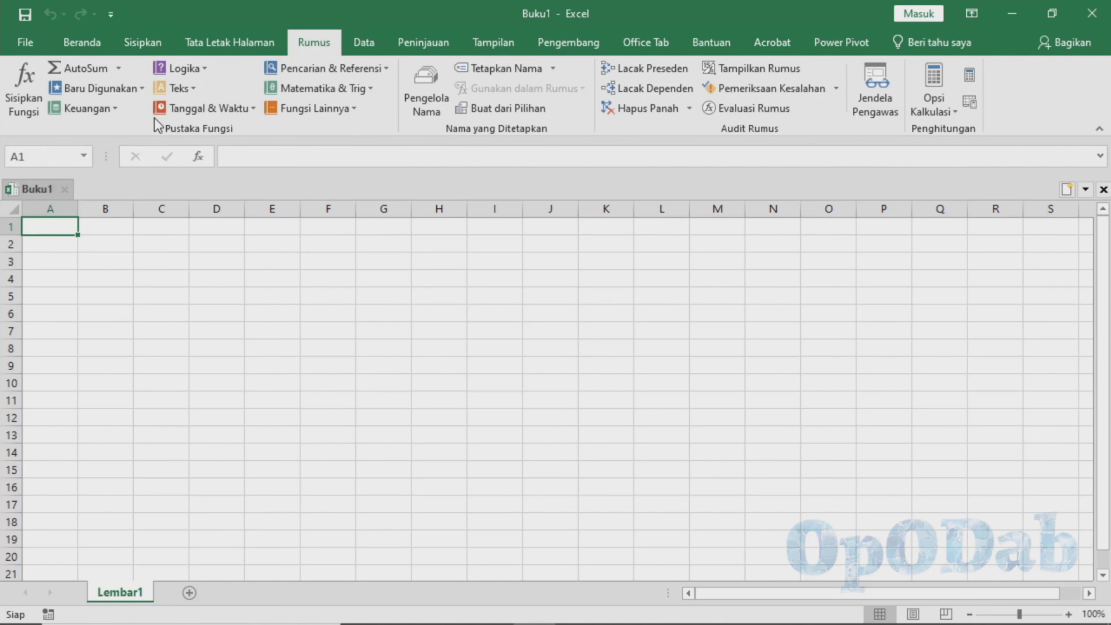
click(117, 68)
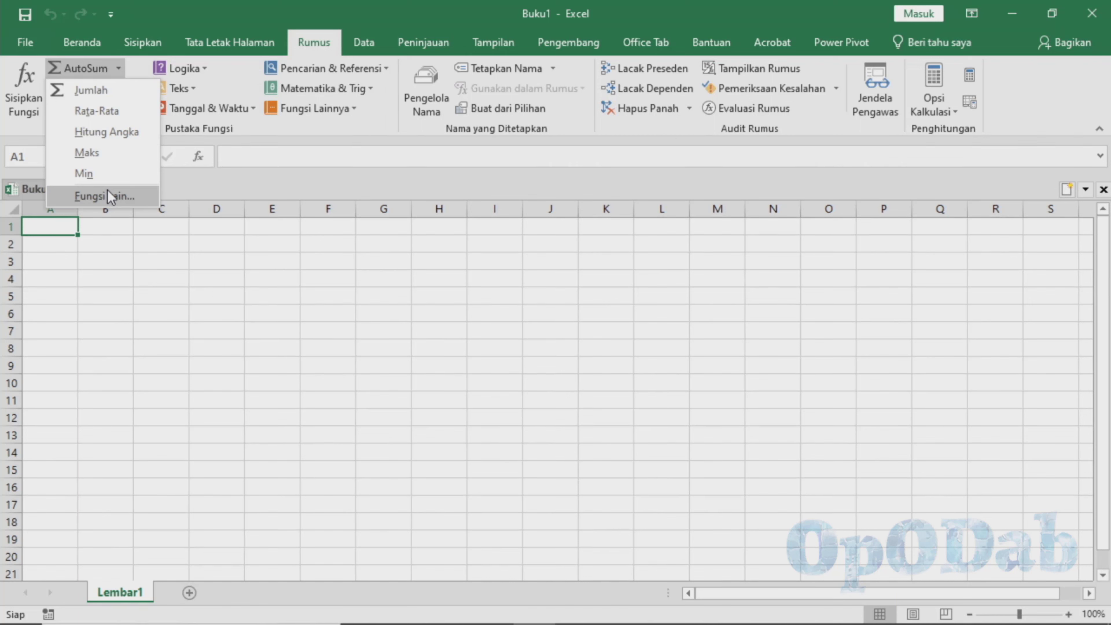
click(242, 337)
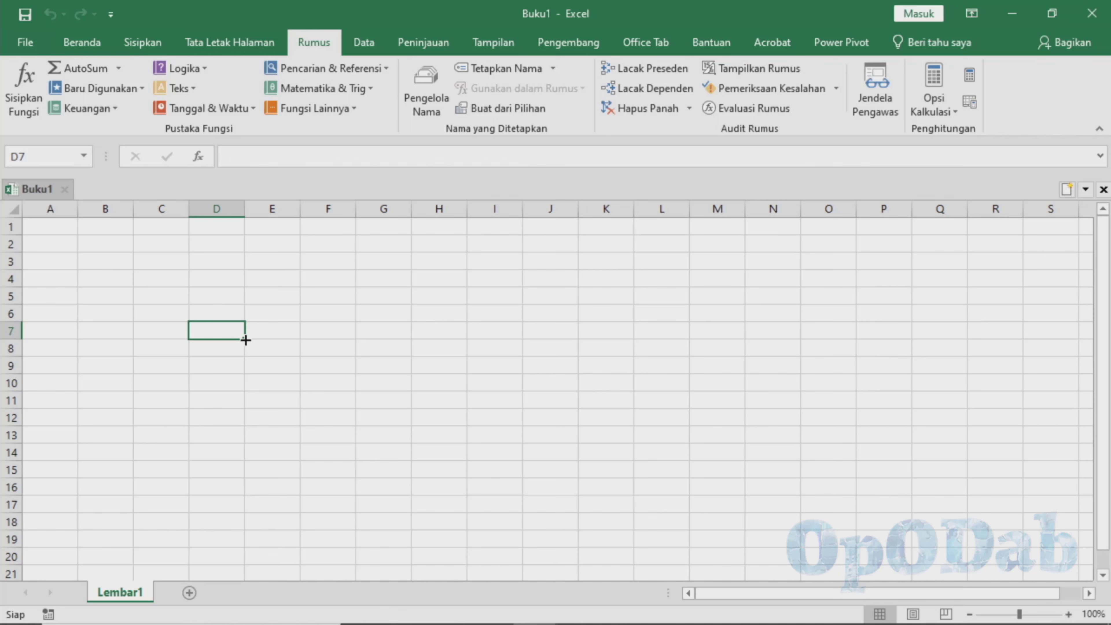
- Enter the heading Nilai in D7 and the values 15, 16, 45, 70, 85 below it
text(Nilai)
key(Return)
text(15)
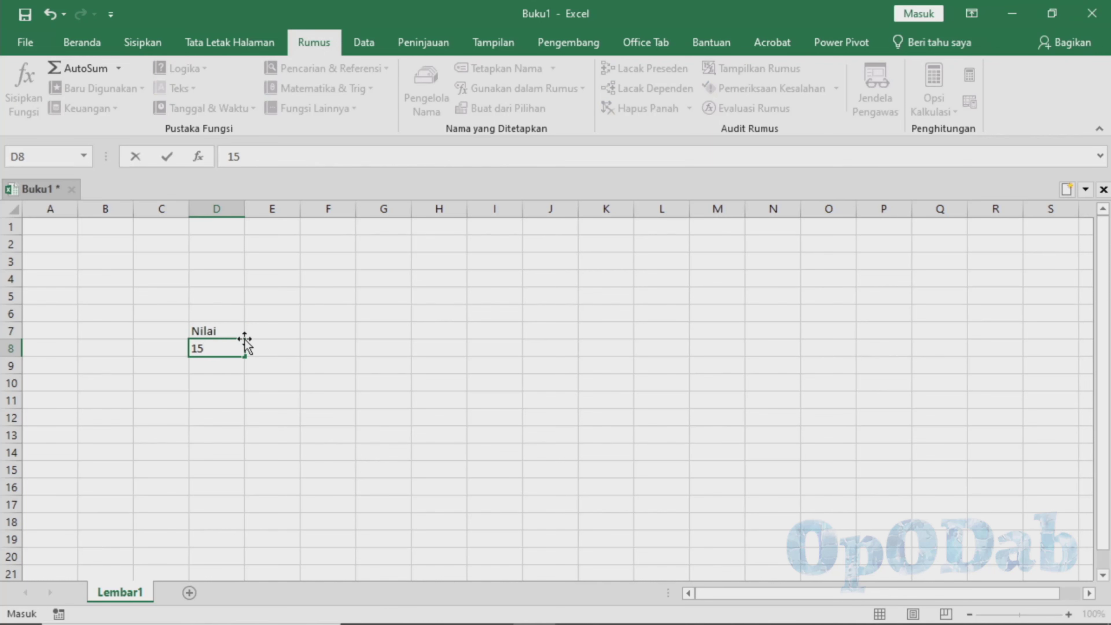
key(Return)
text(16)
key(Return)
text(45)
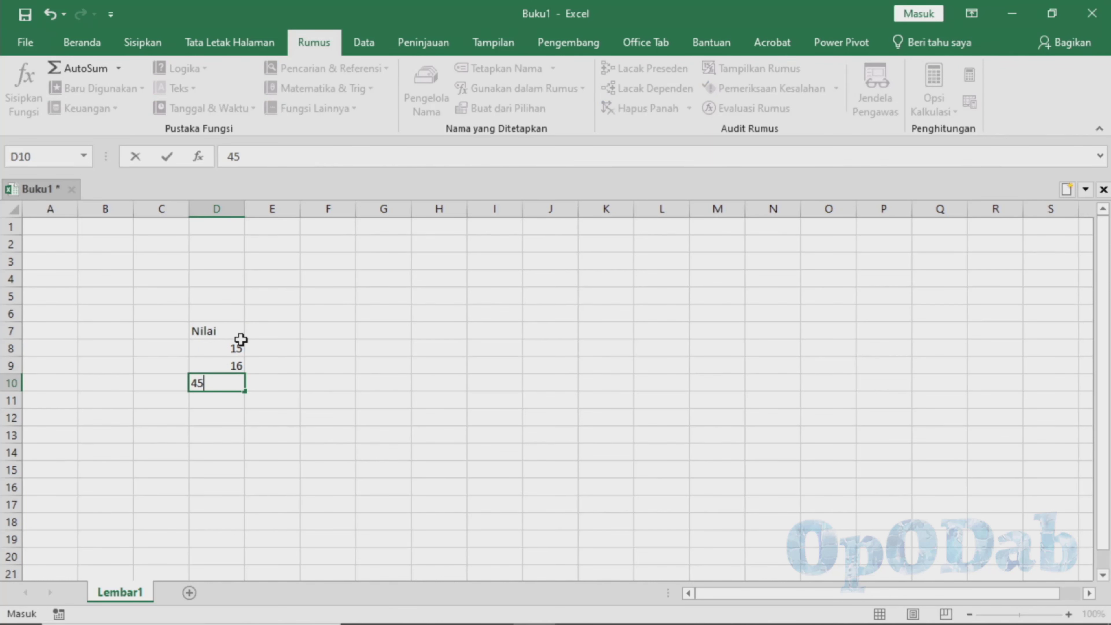
key(Return)
text(70)
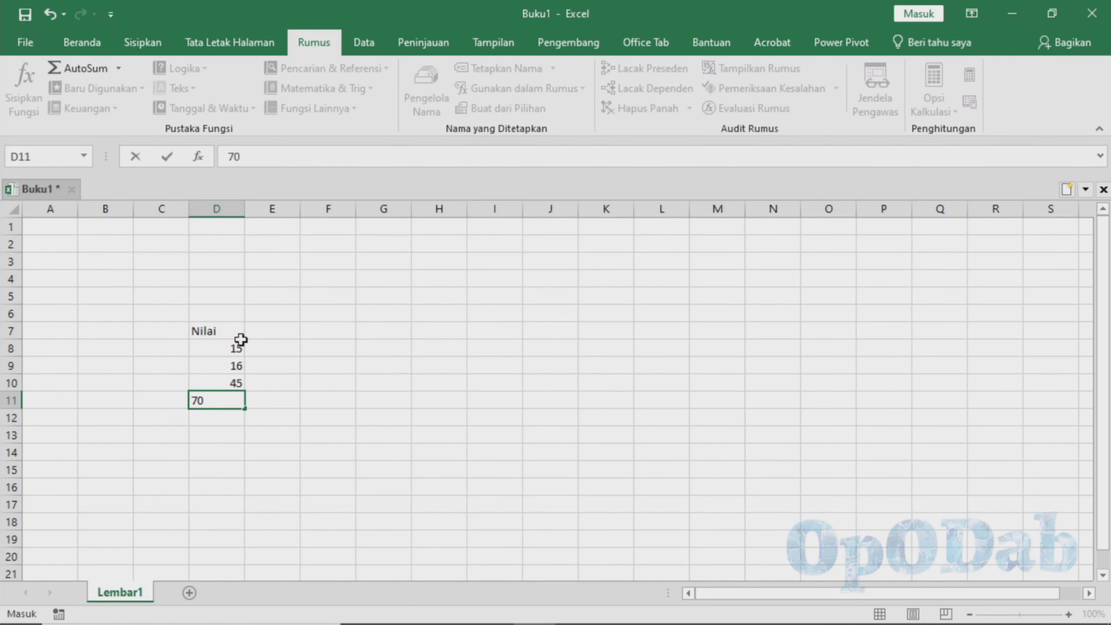
key(Return)
text(85)
key(Return)
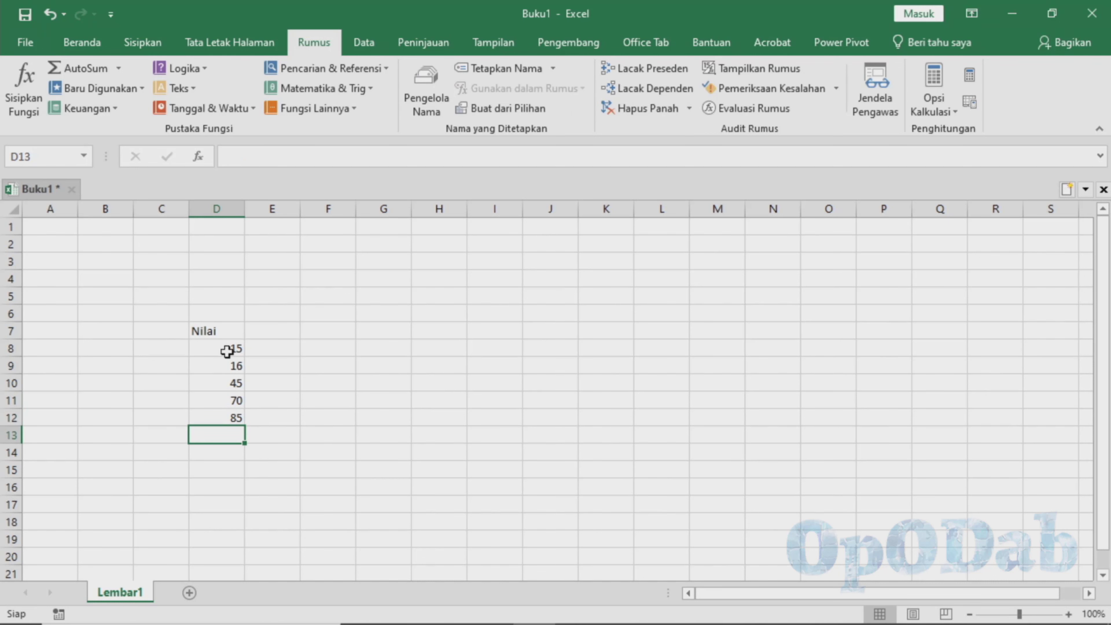
- Select D8:D12, preview the AutoSum functions, and move to cell F8
drag(227, 352, 228, 422)
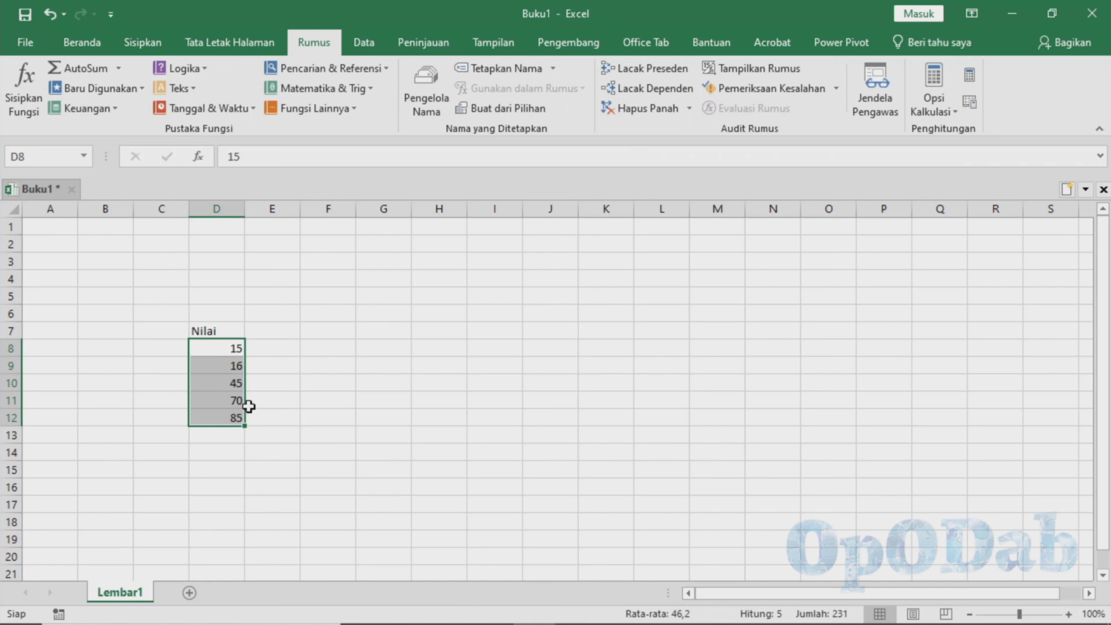
click(119, 68)
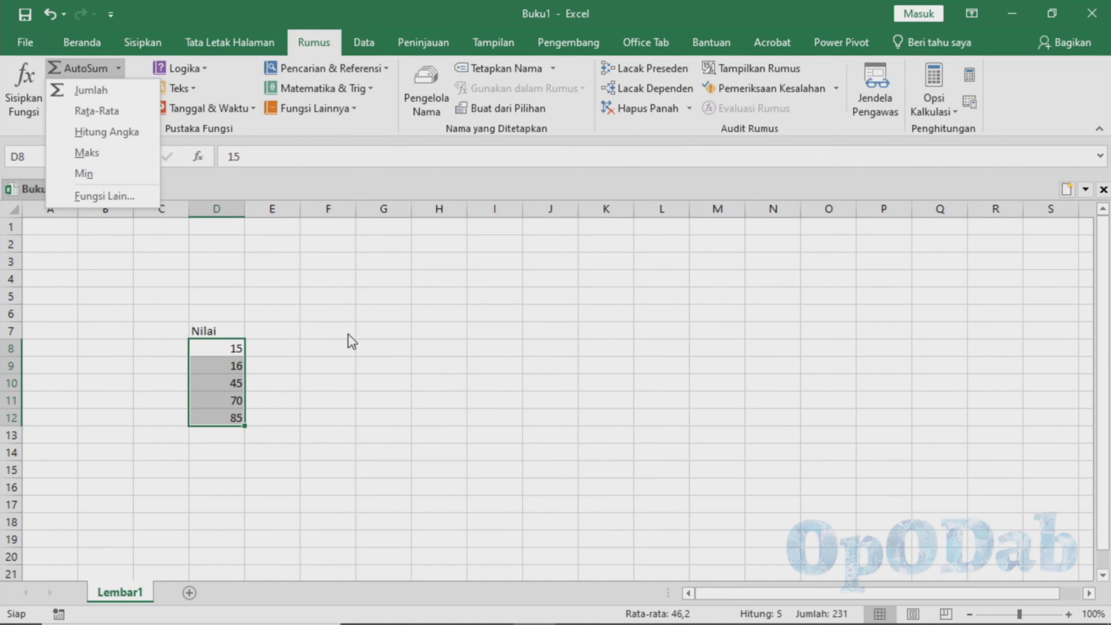
click(325, 345)
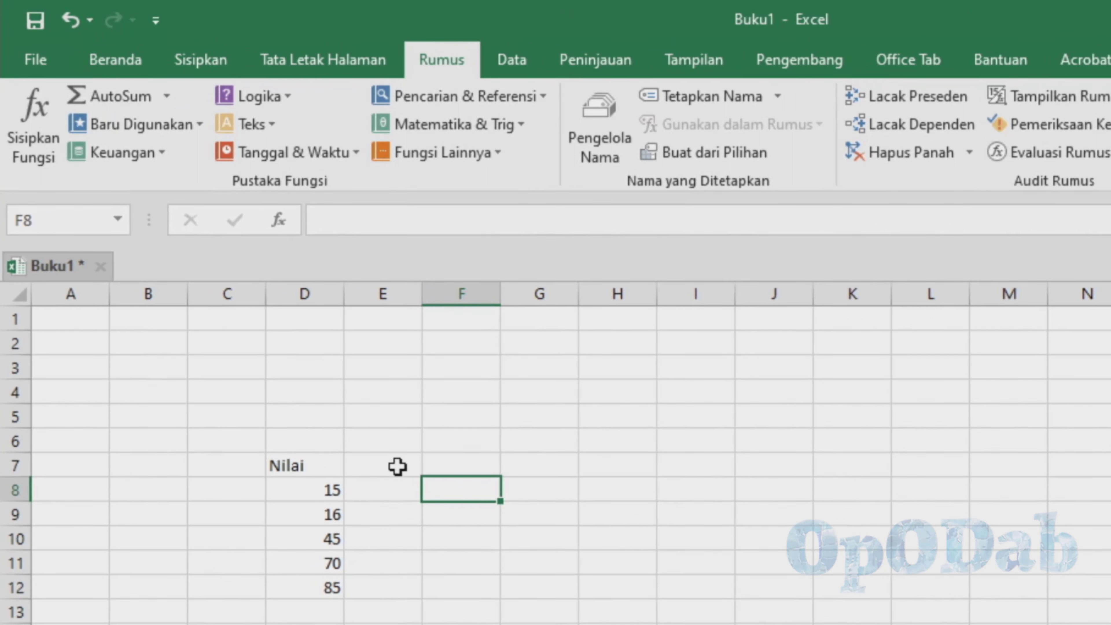
- Enter =SUM(D8:D12) in F8 to total 231, then reselect D8:D12 and view AutoSum
text(=)
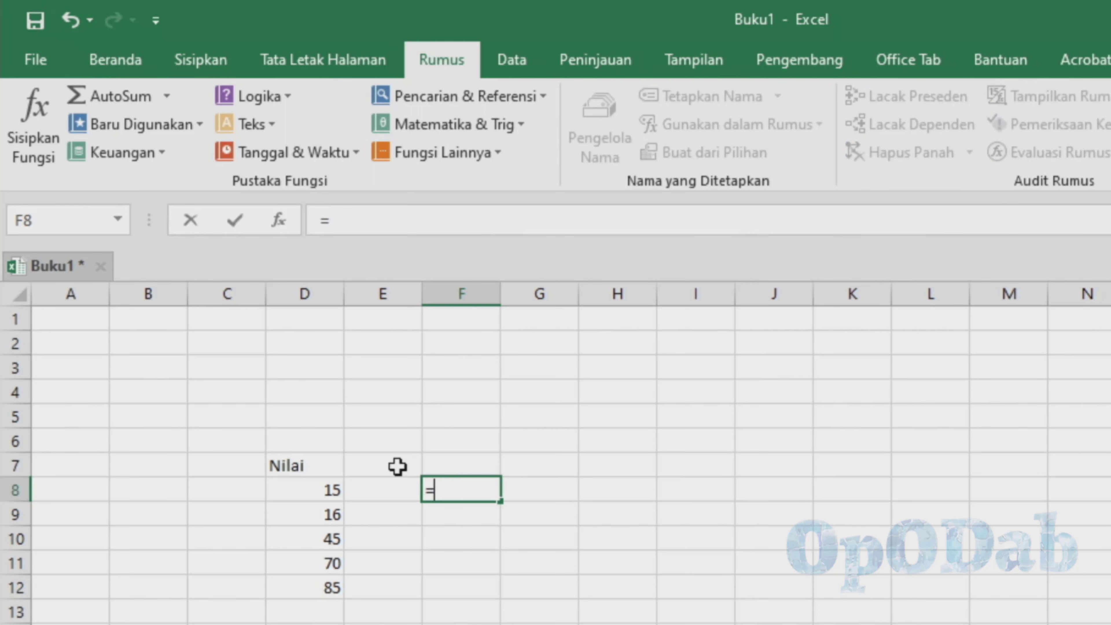
text(sum)
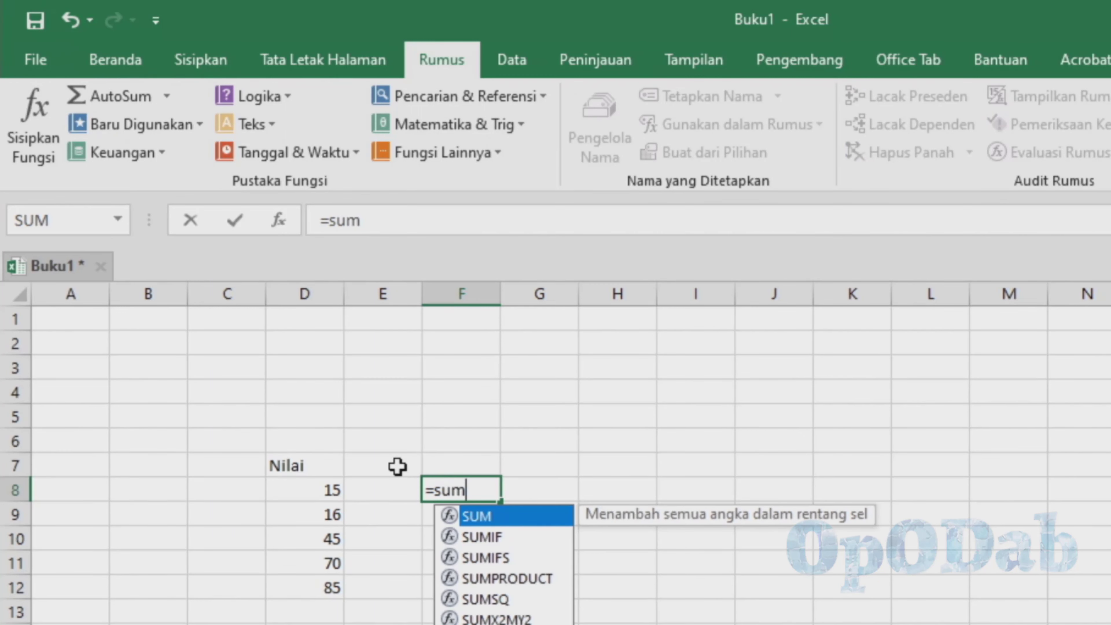
text(()
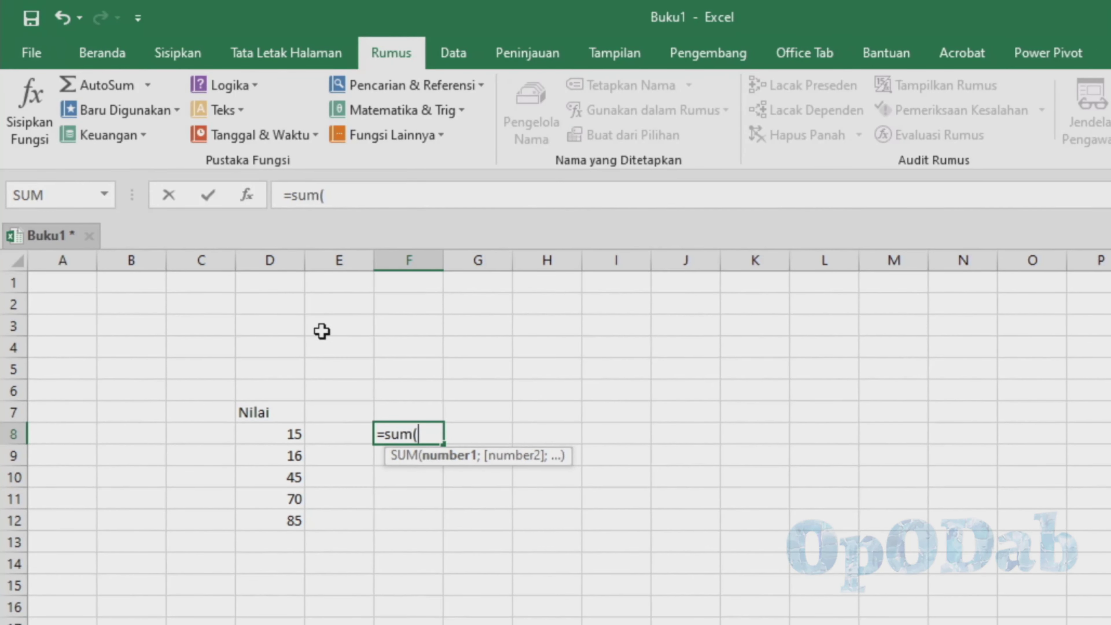
click(280, 432)
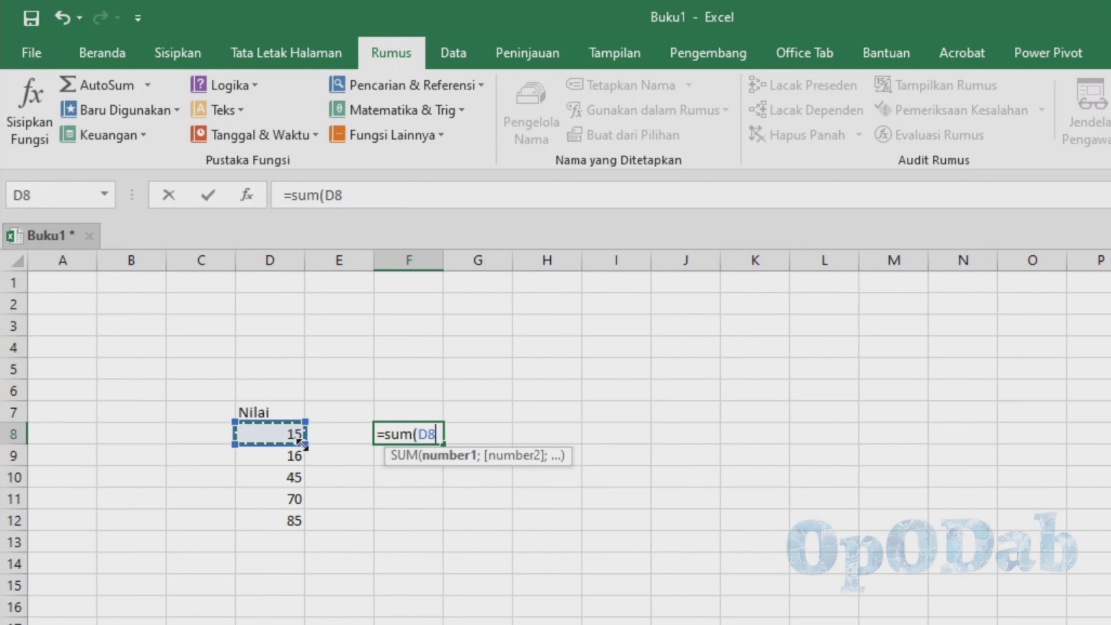
shift+click(287, 525)
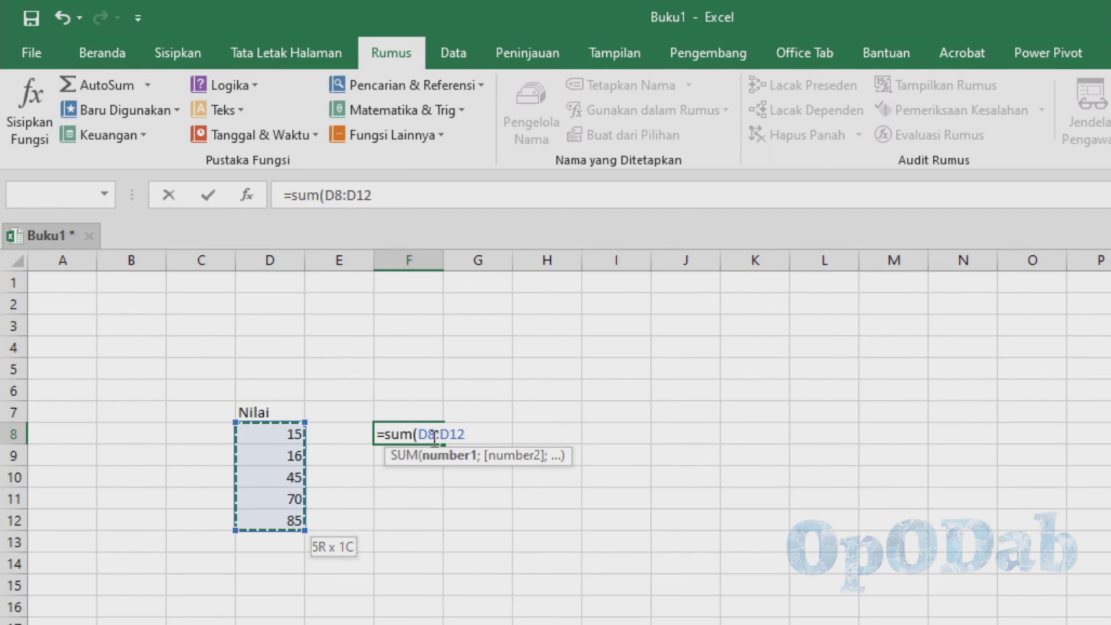
text())
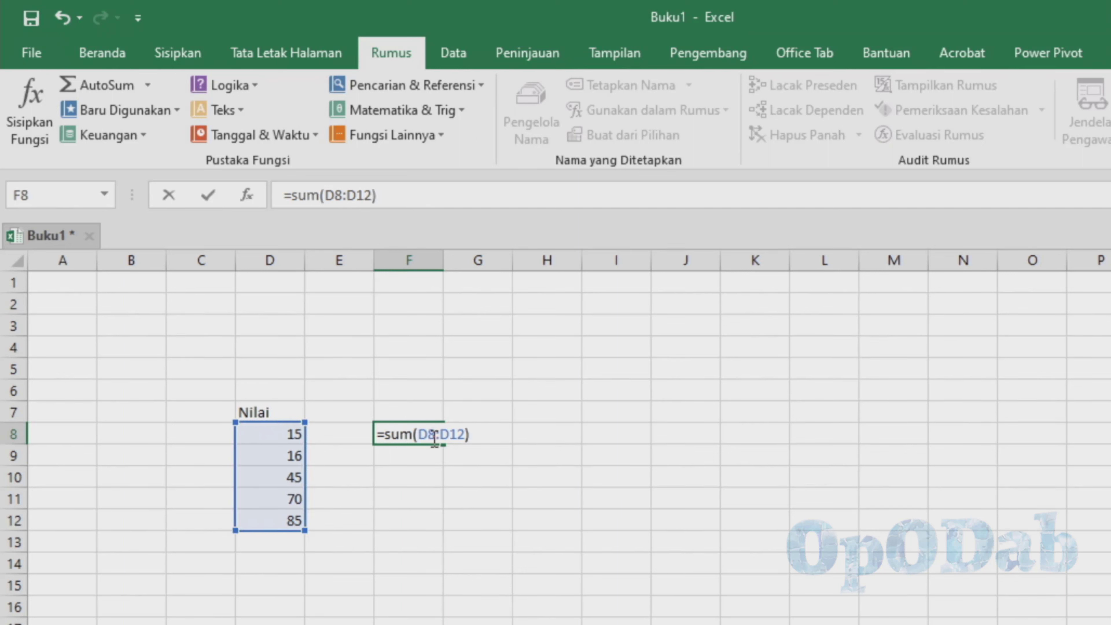
key(ctrl+Return)
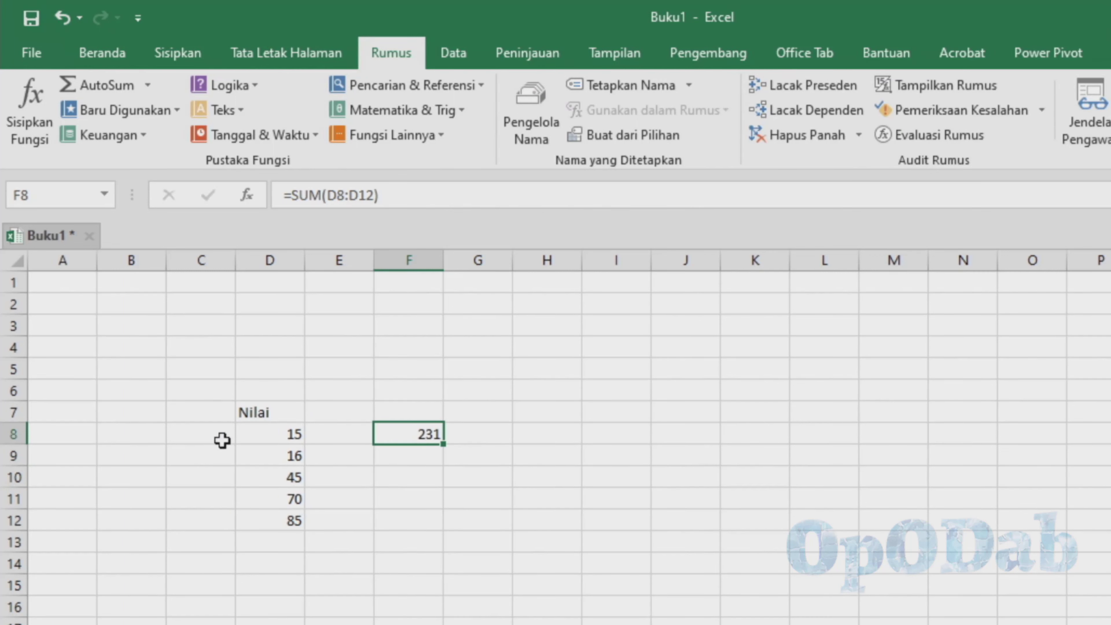
drag(263, 434, 270, 523)
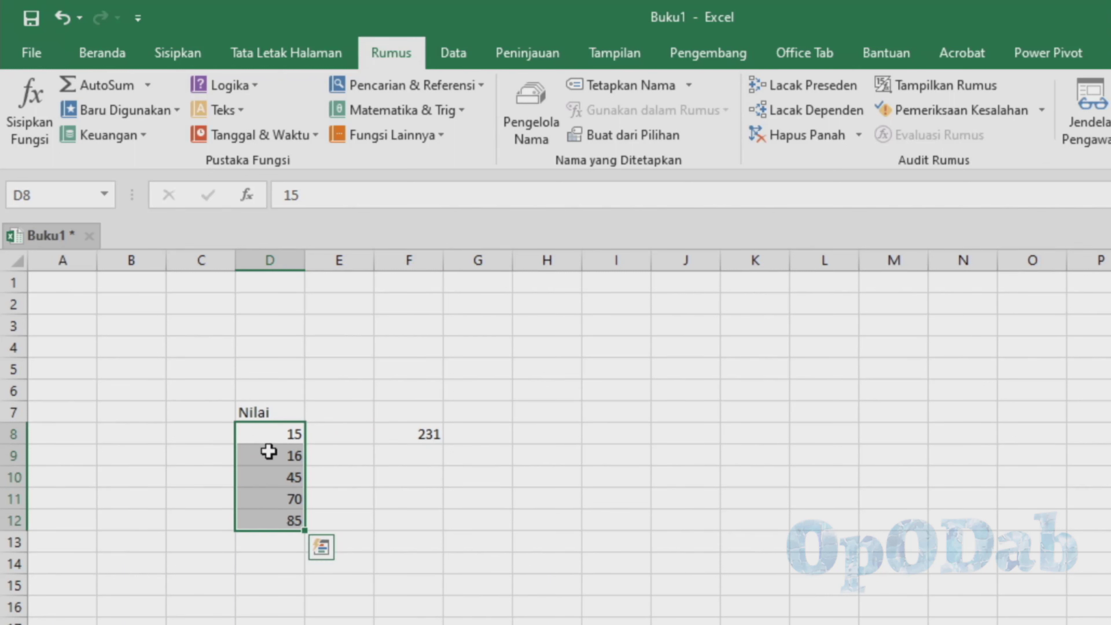
click(146, 91)
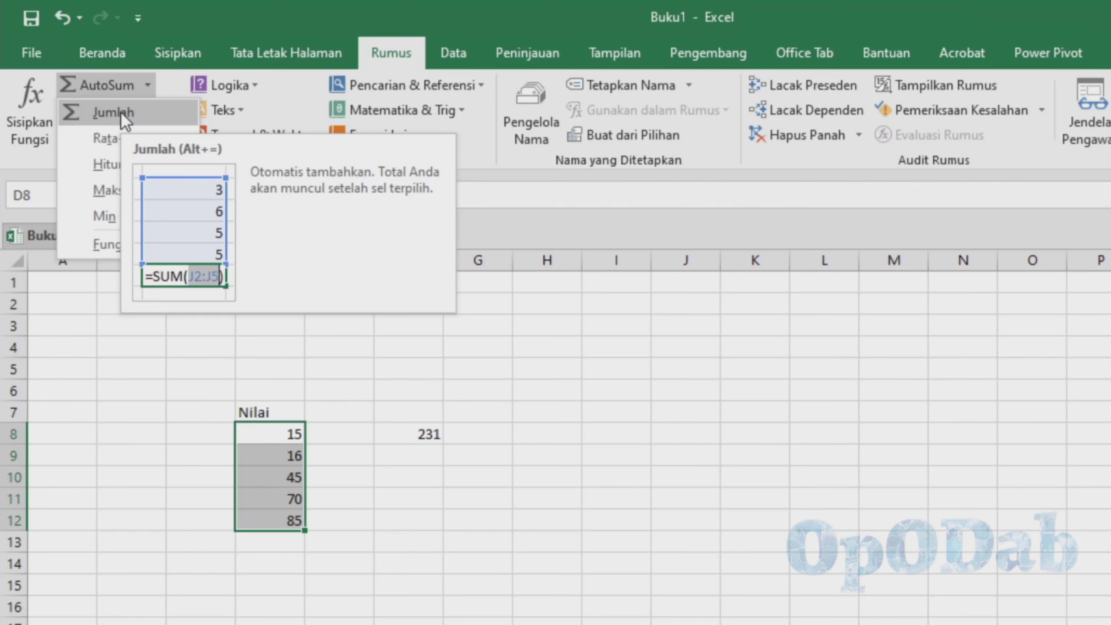
- Enter =D8+D9+D10+D11+D12 in F9, also giving 231
click(421, 457)
click(420, 455)
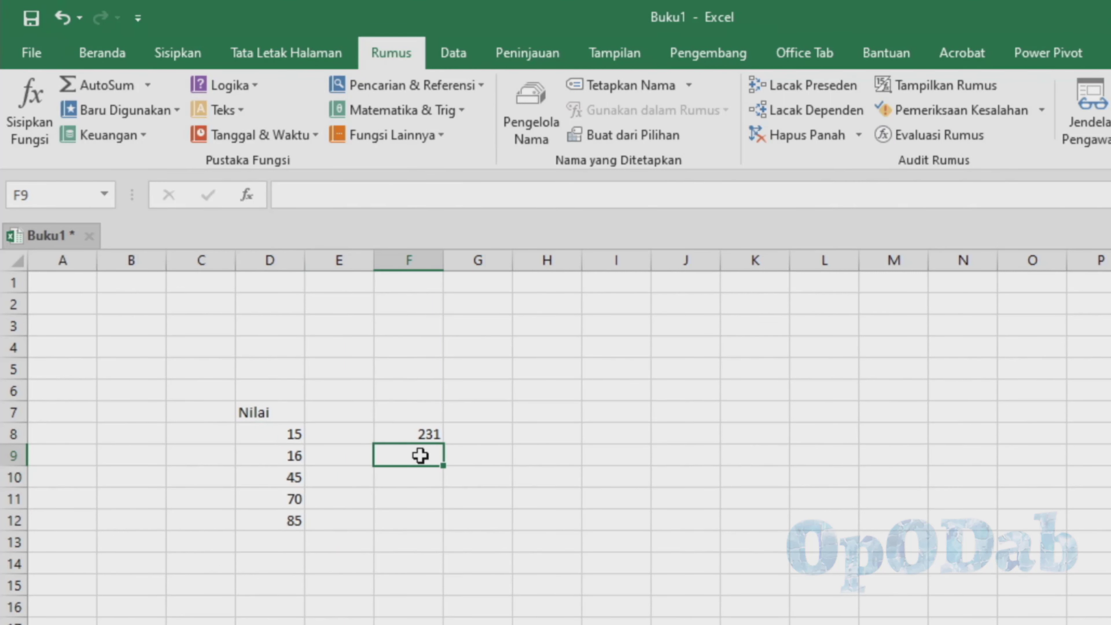
text(=)
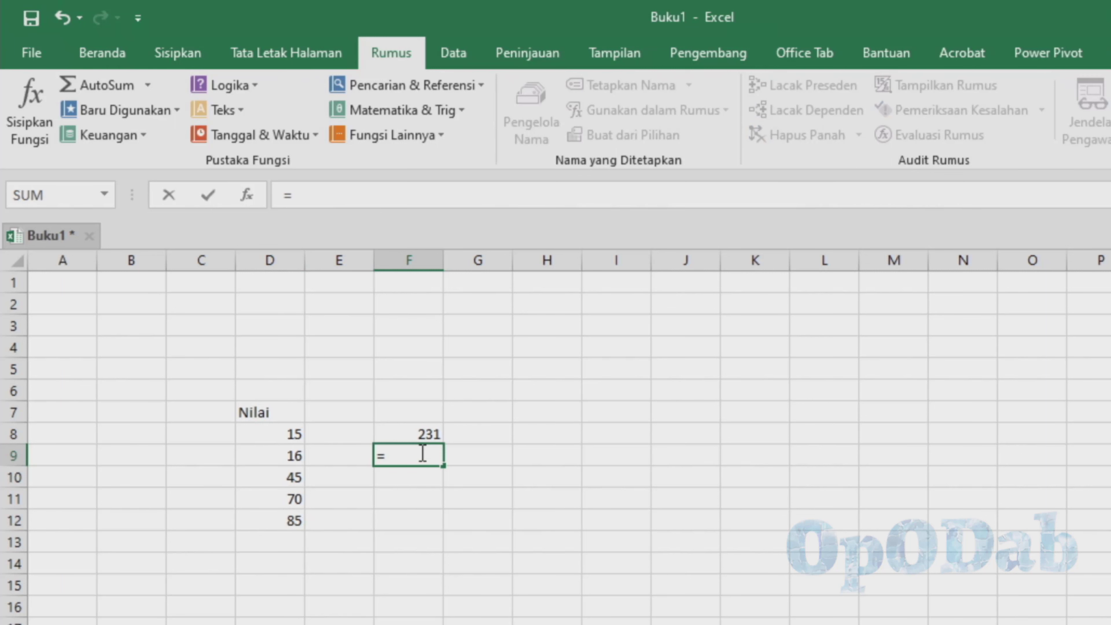
click(293, 436)
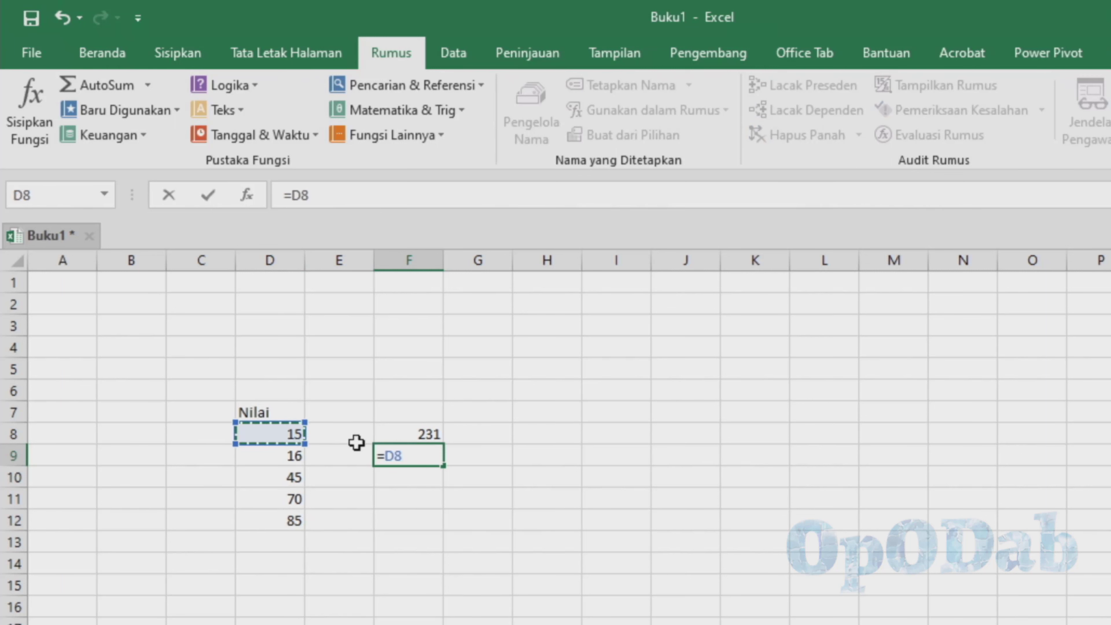
text(+)
click(286, 456)
text(+)
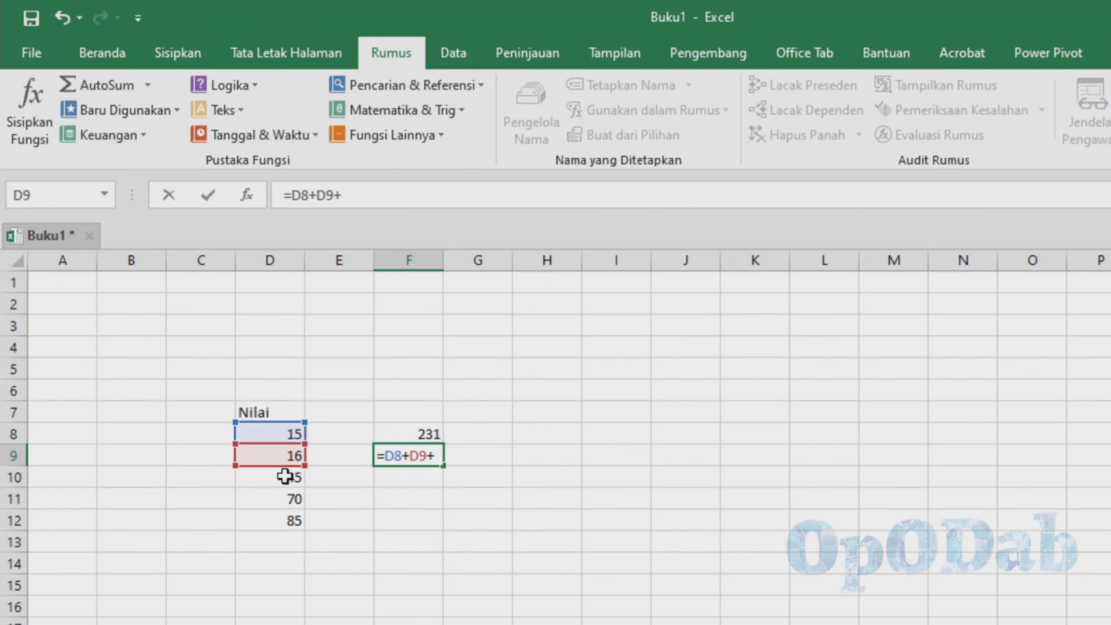
click(285, 477)
text(+)
click(266, 499)
text(+)
click(273, 521)
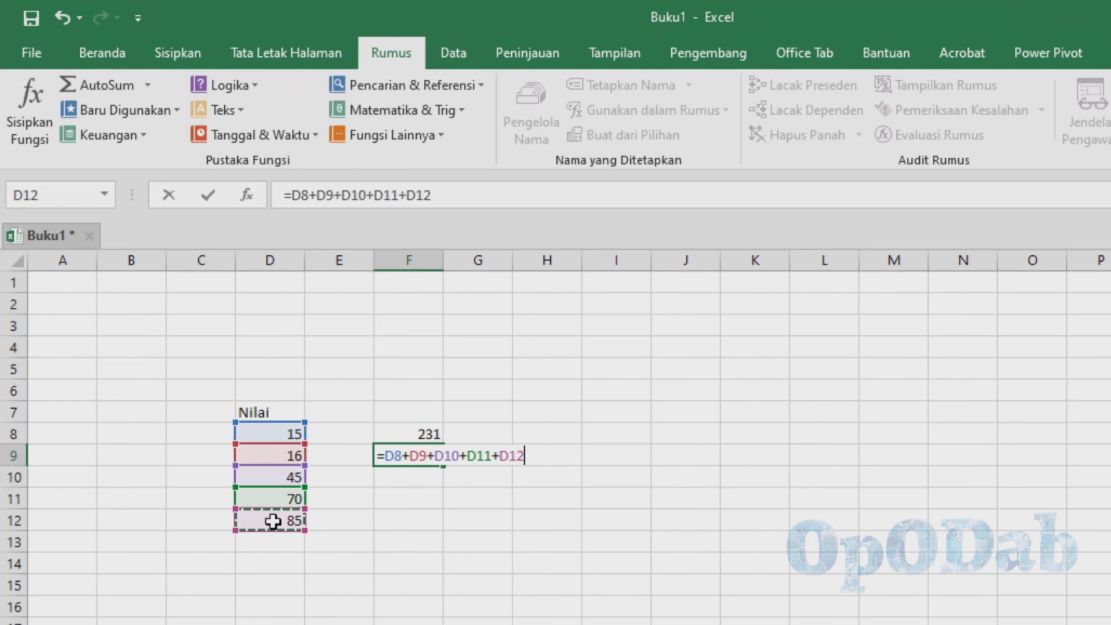
key(Return)
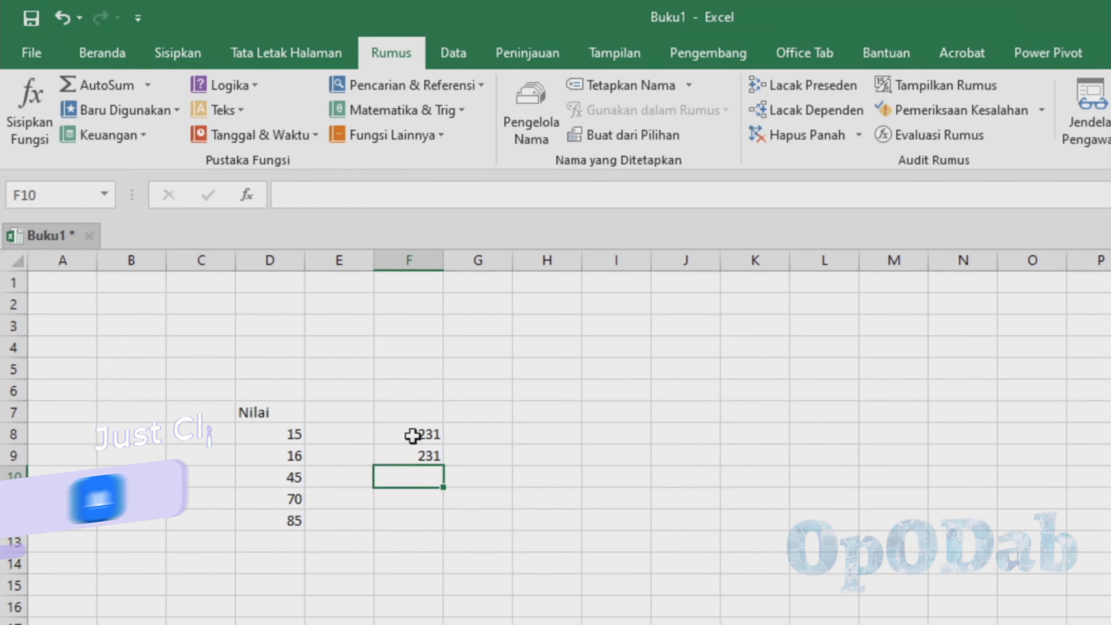
- Select F8:F9, glance at the AutoSum list, and delete both totals
drag(414, 434, 413, 456)
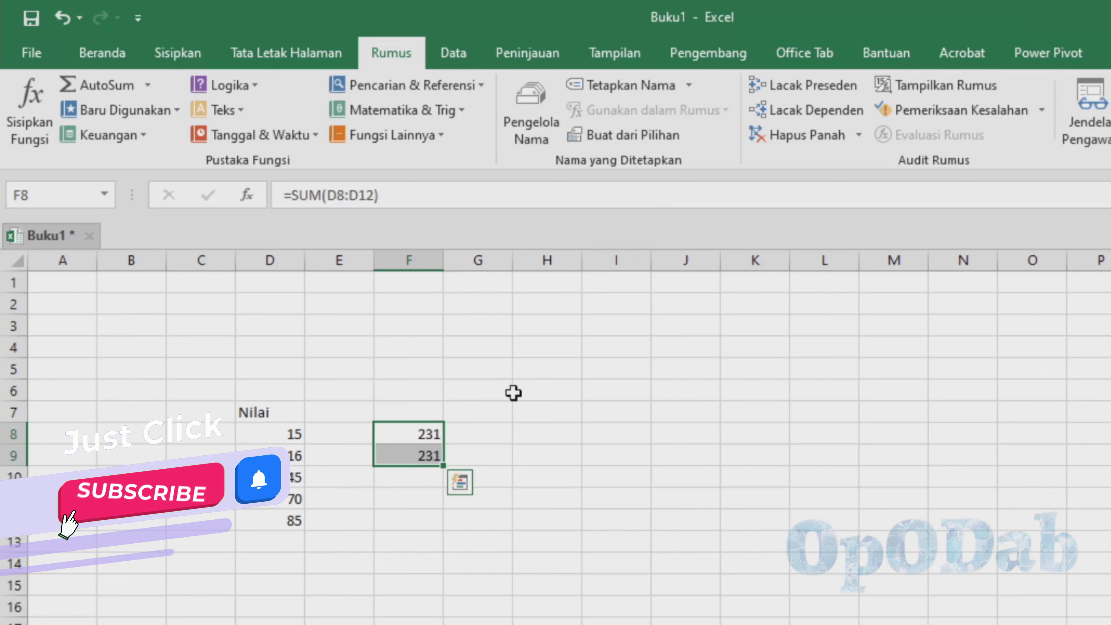
click(151, 89)
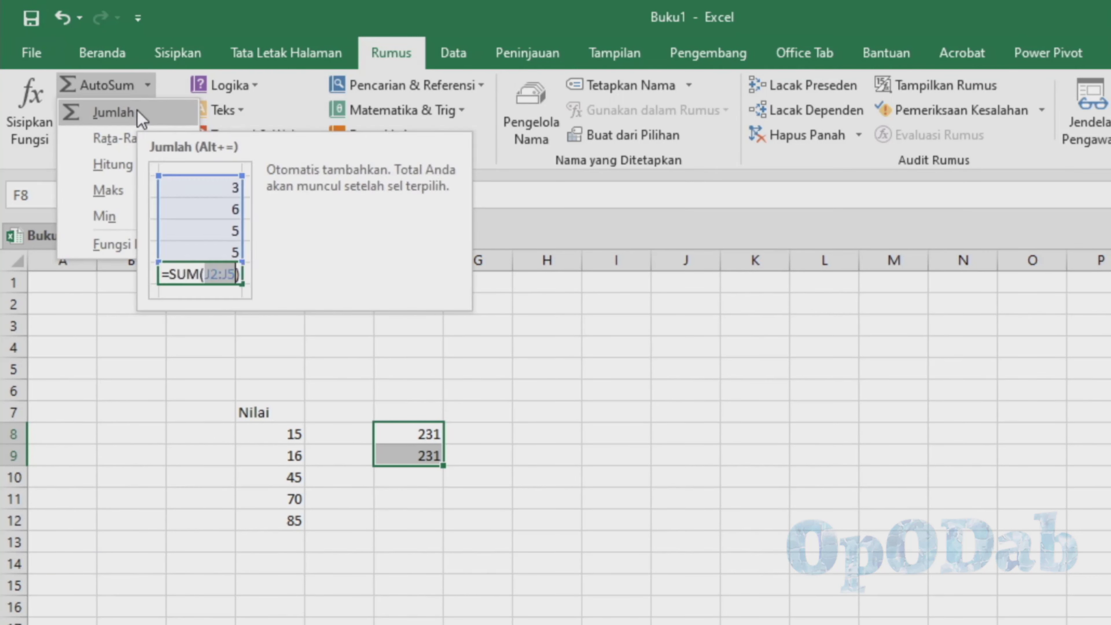
click(527, 442)
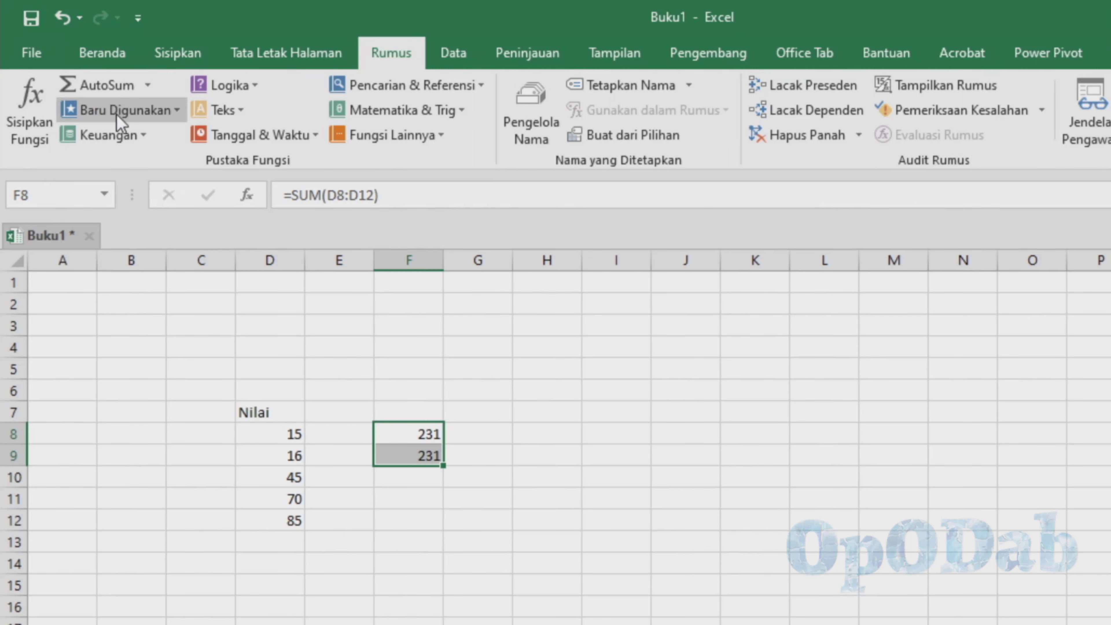
drag(409, 433, 413, 467)
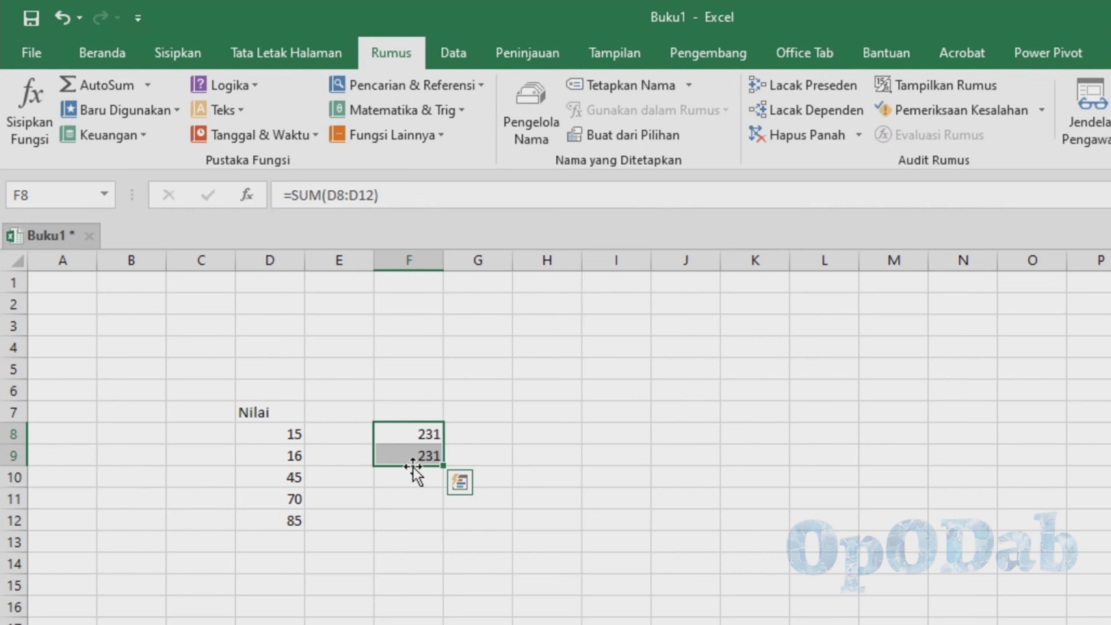
click(153, 93)
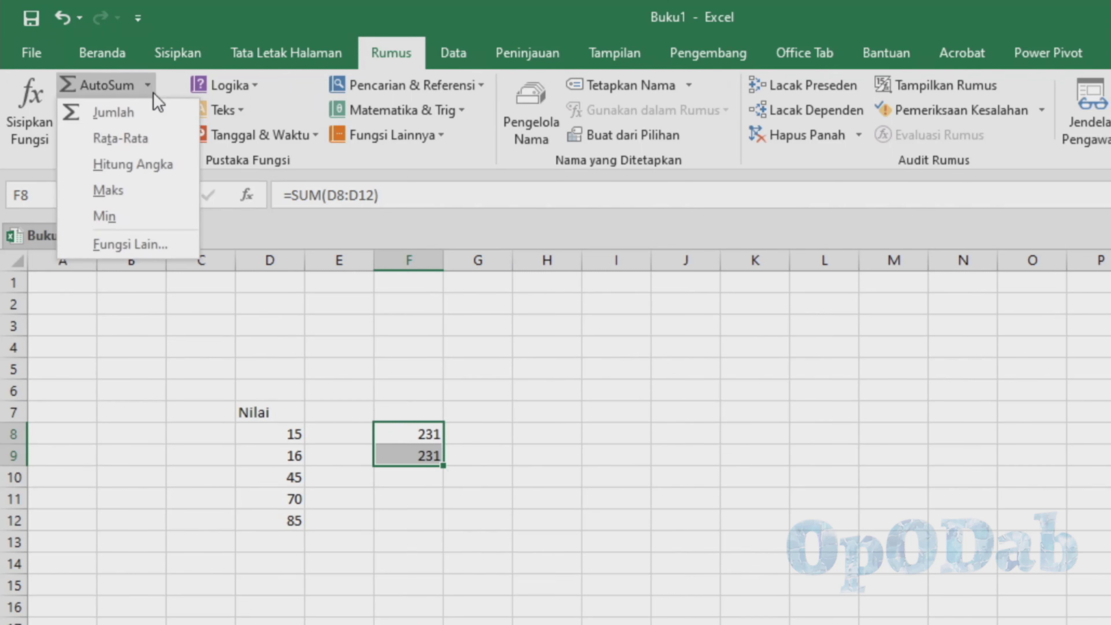
click(141, 147)
key(Delete)
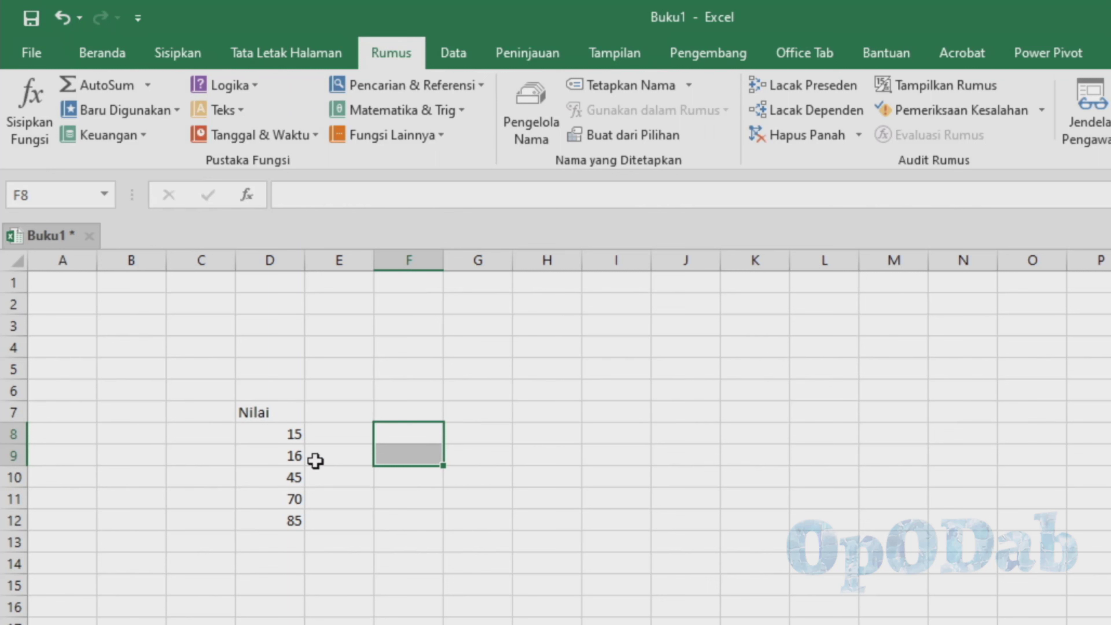
- In F8, build the formula =D8+D9+D10+D11+D12 by clicking each Nilai cell
click(410, 433)
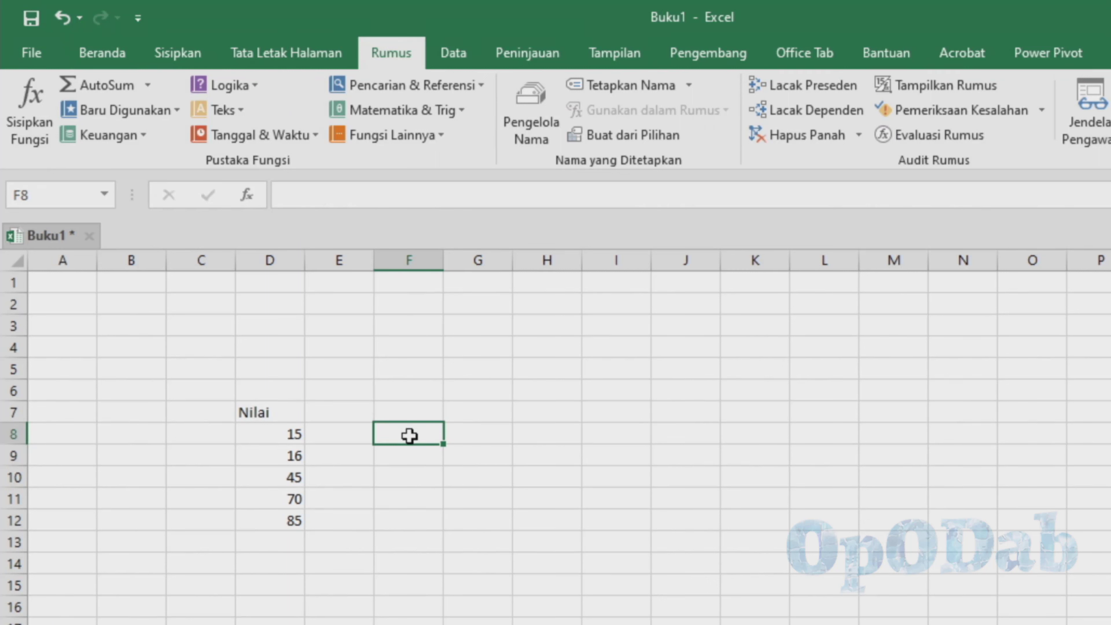
text(=)
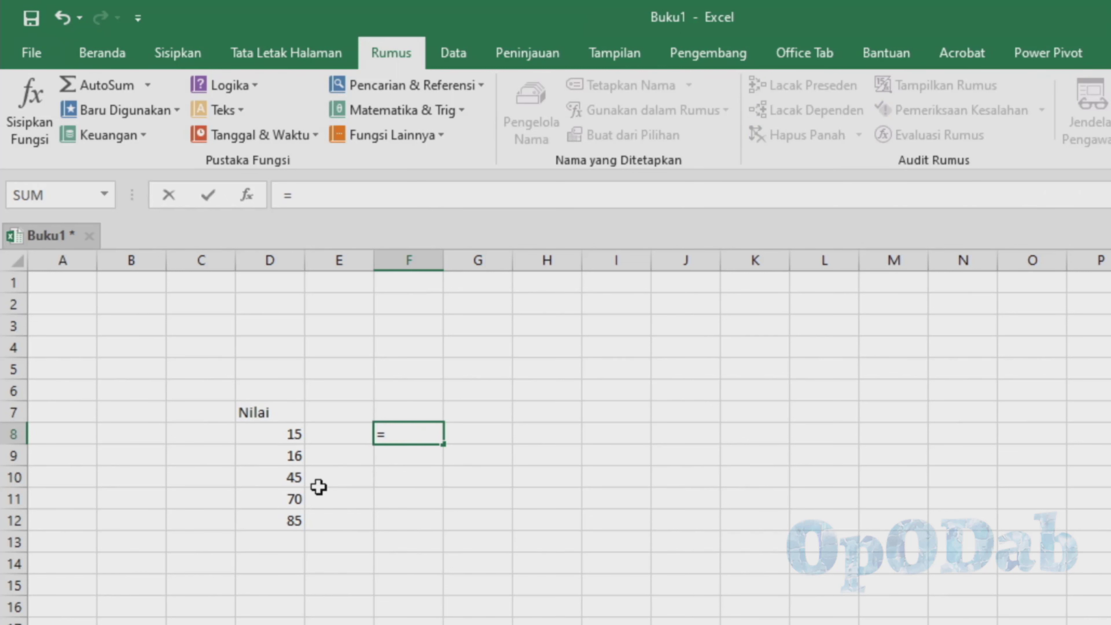
click(294, 436)
text(+)
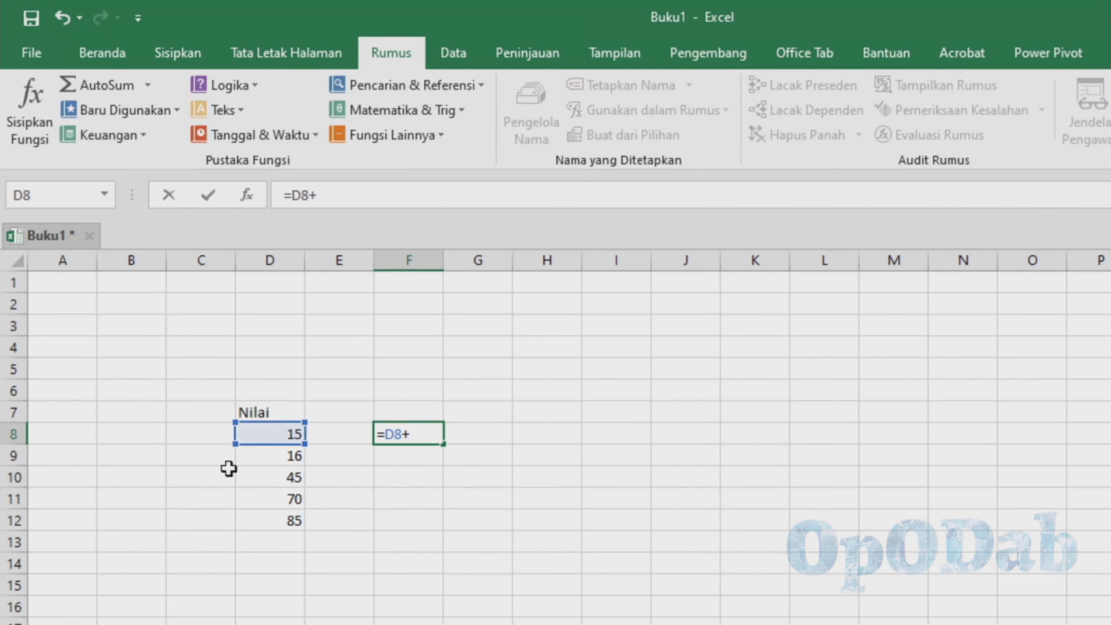
click(272, 457)
text(+)
click(263, 478)
text(+)
click(267, 501)
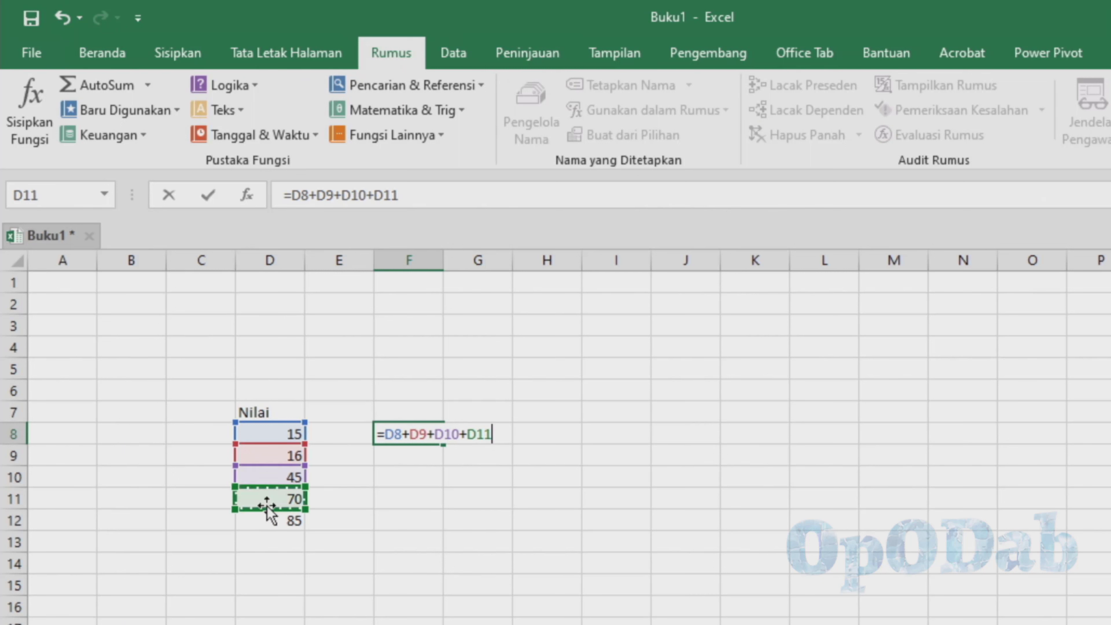
text(+)
click(292, 520)
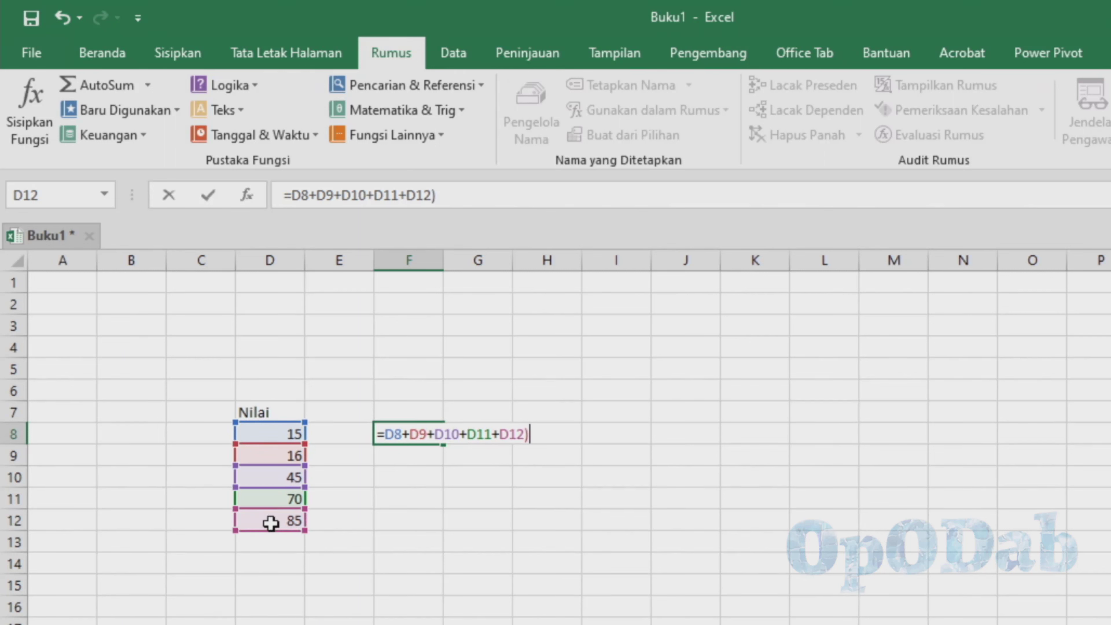
- Dismiss the correction prompts and rewrite F8 as =(D8+D9+D10+D11+D12)/5, giving 46,2
key(Return)
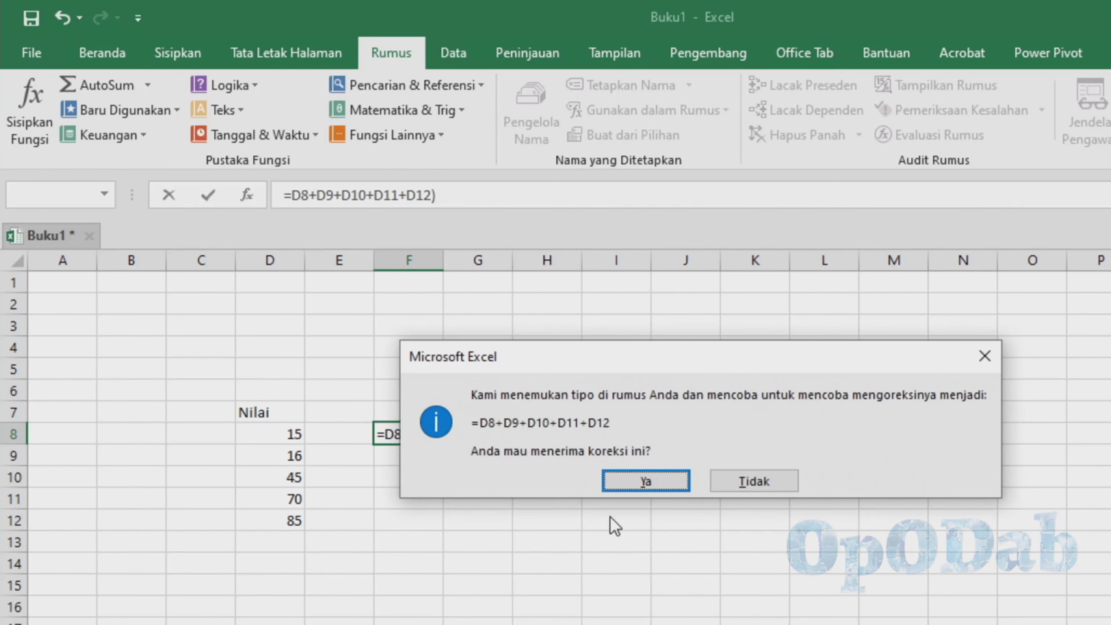
click(754, 478)
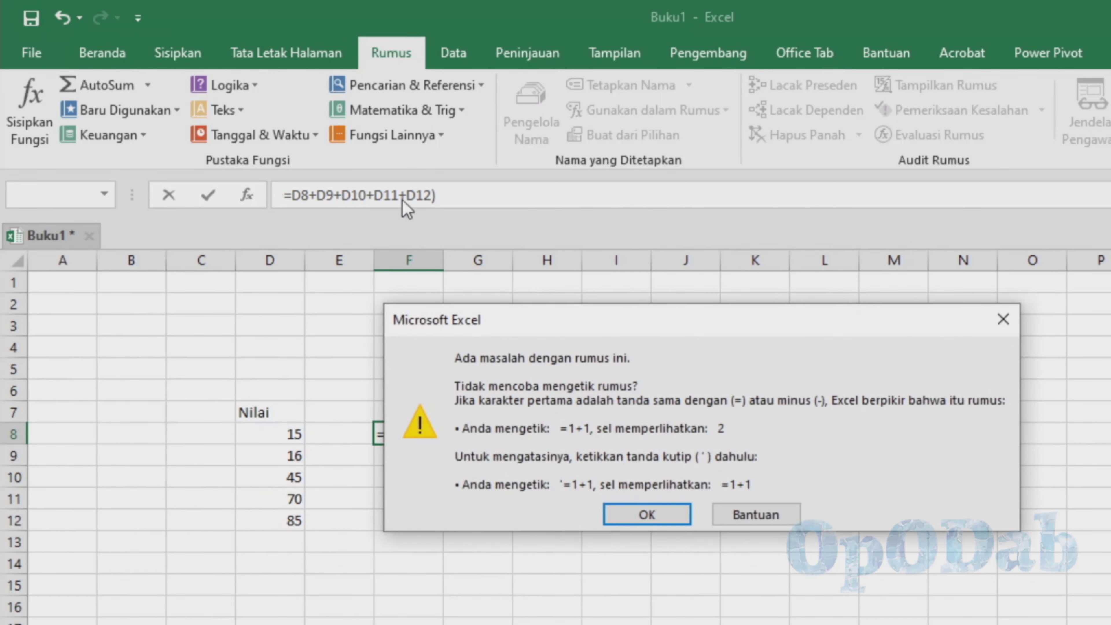
click(670, 514)
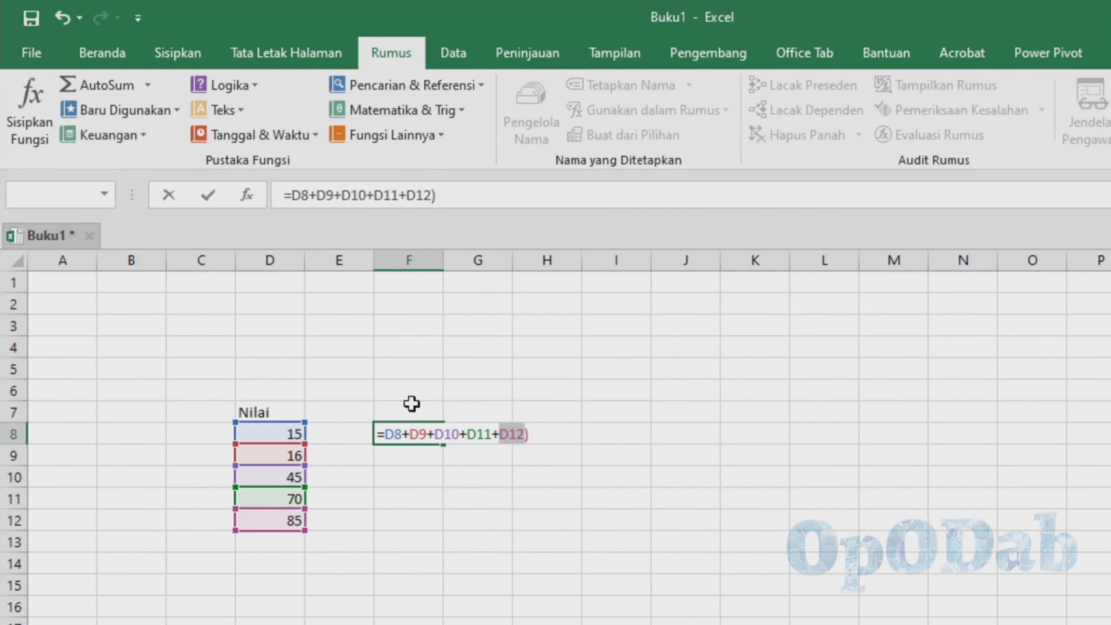
click(295, 199)
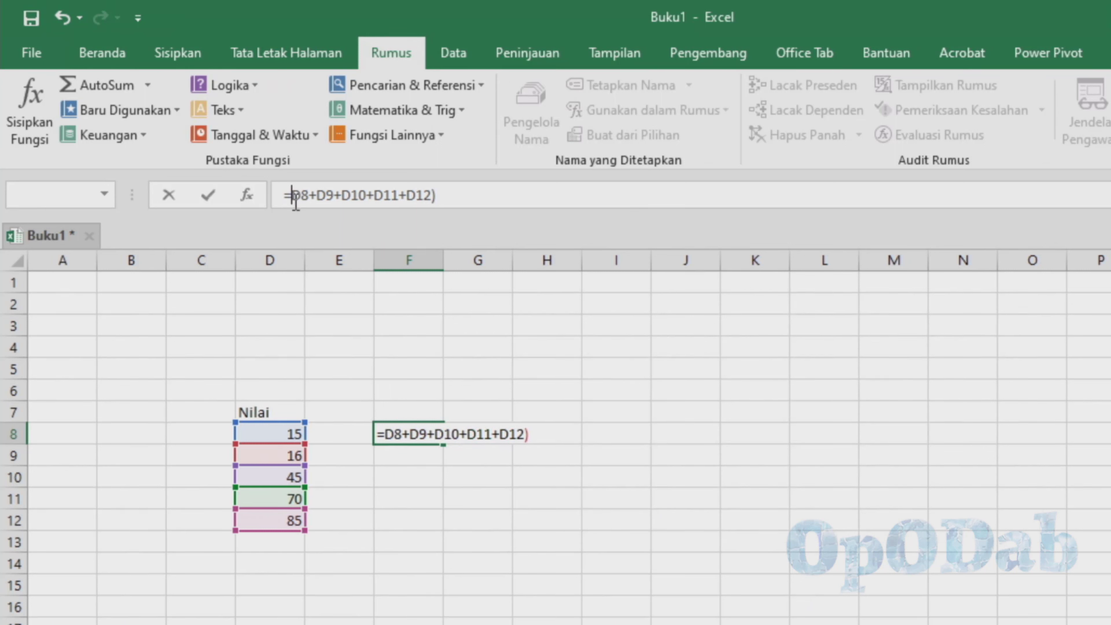
text(()
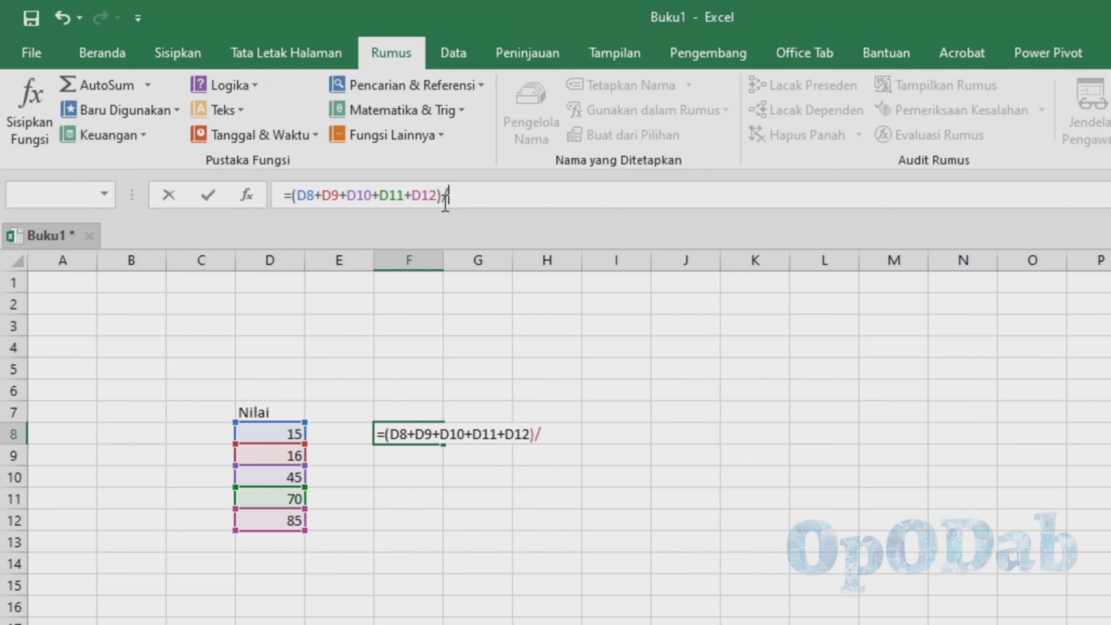
text(5)
key(Return)
- Reselect F8 to check the 46,2 result and browse the AutoSum functions
click(425, 436)
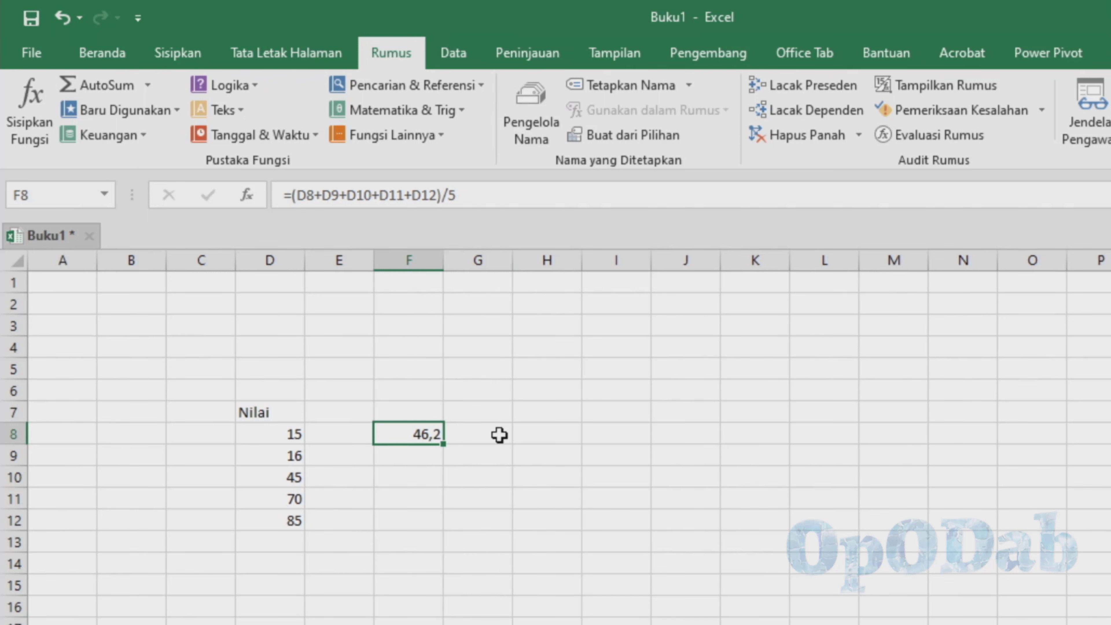
click(147, 86)
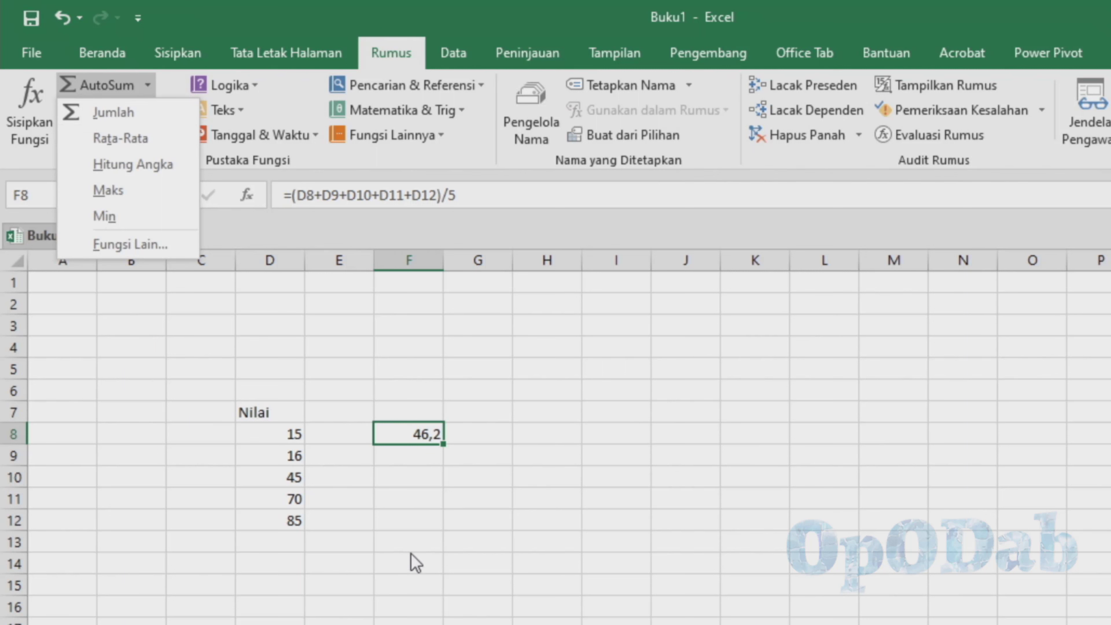
click(427, 478)
- Enter =AVERAGE(D8:D12) in F9, picking AVERAGE from the suggestions
click(425, 457)
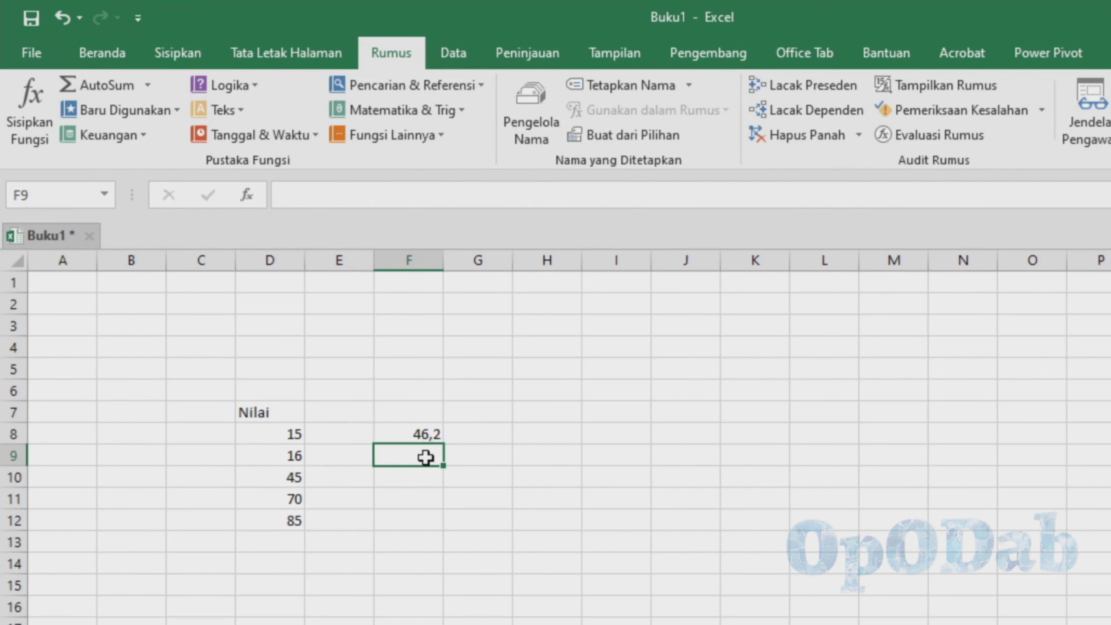
text(=aver)
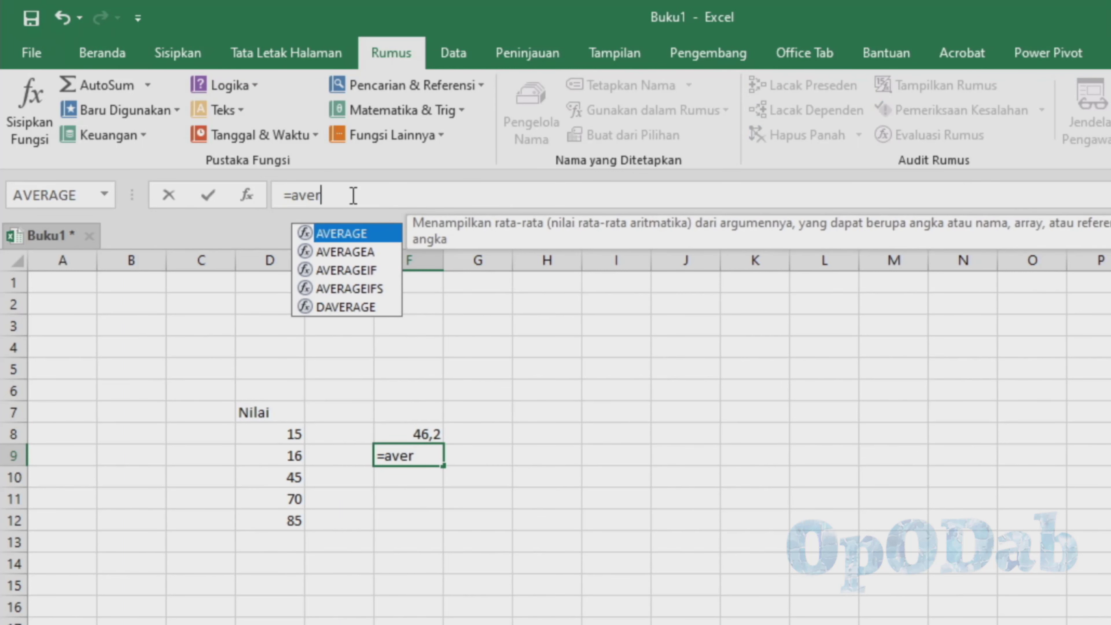
double_click(382, 240)
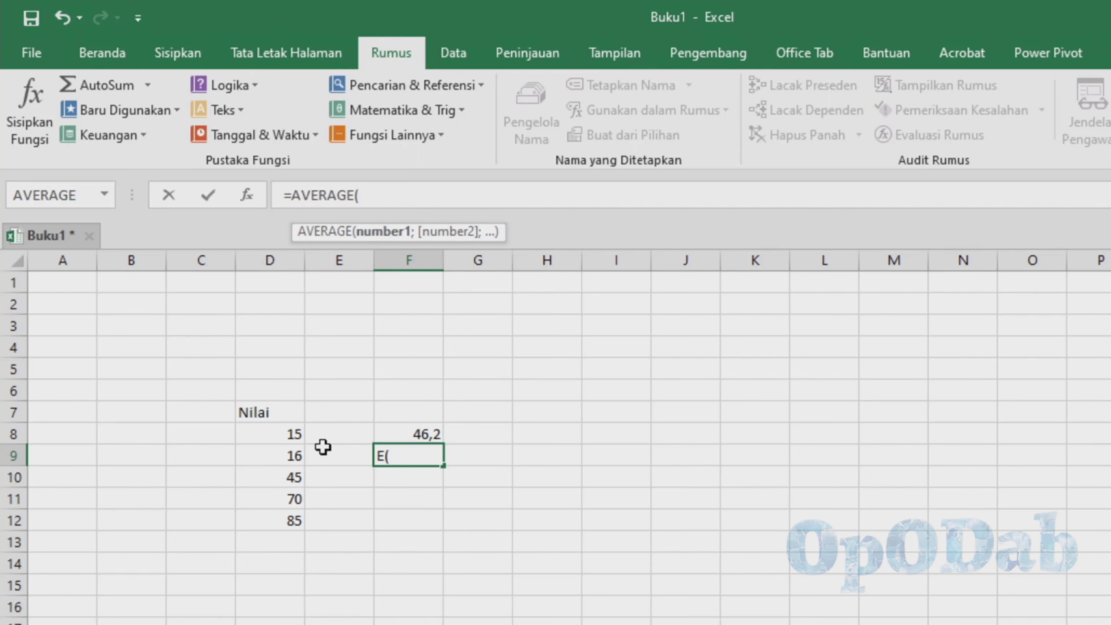
click(287, 434)
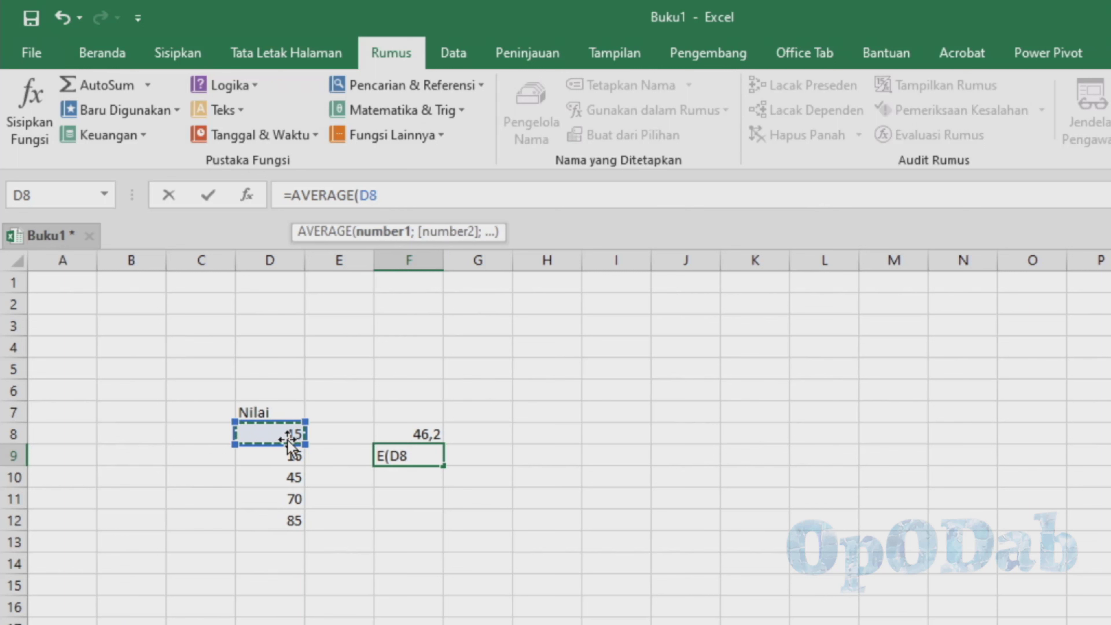
drag(279, 523, 281, 522)
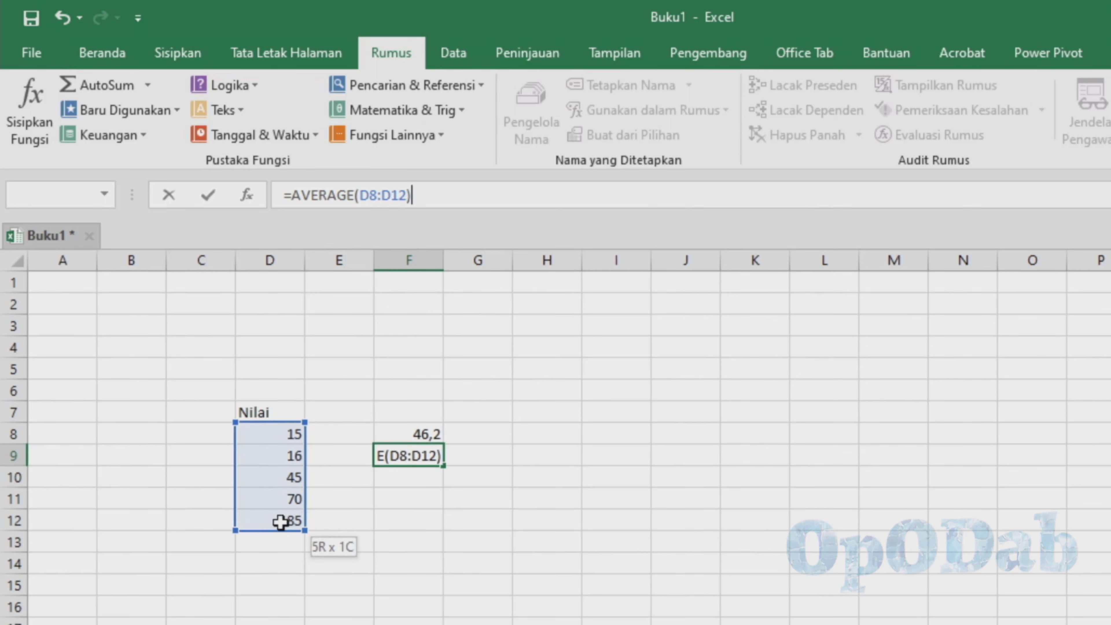
key(Return)
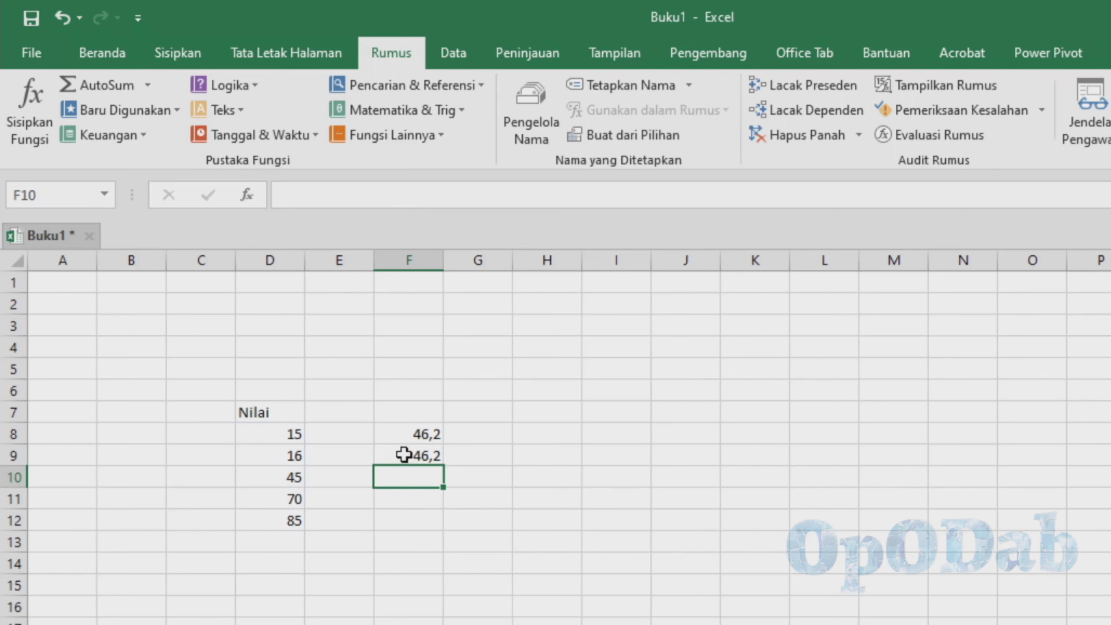
- Compare the F8 and F9 formulas, then browse the AutoSum list
click(405, 455)
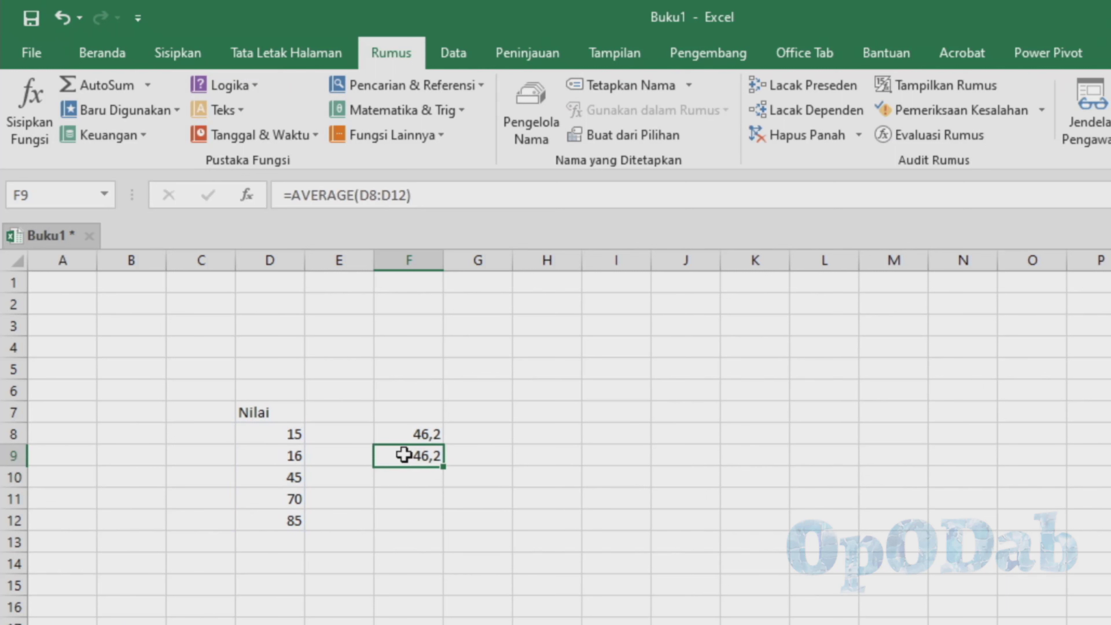
click(416, 435)
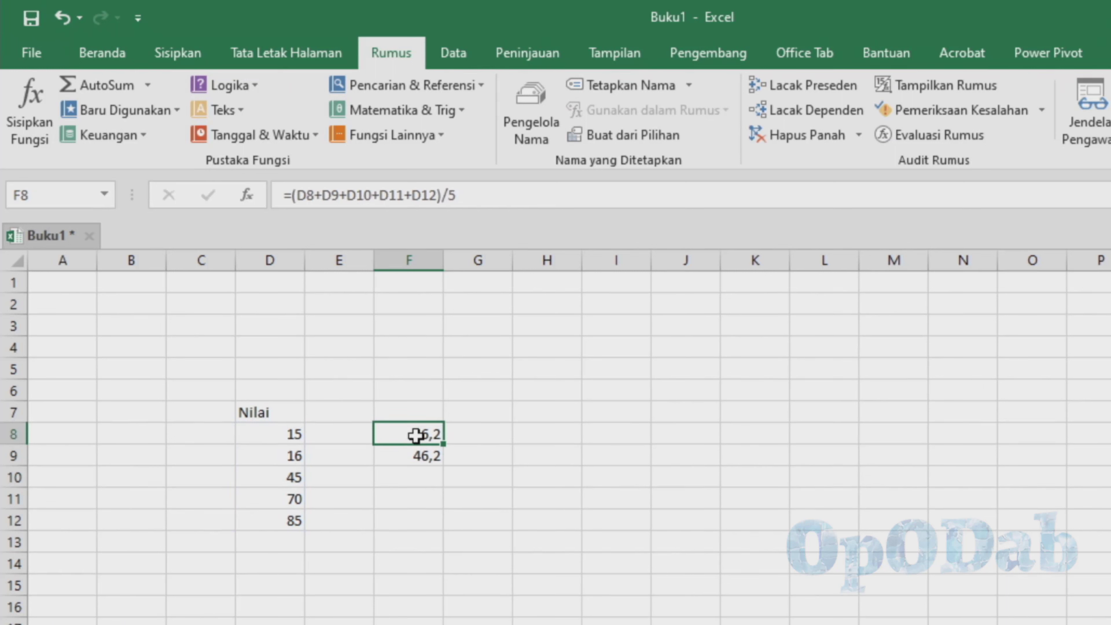
click(422, 458)
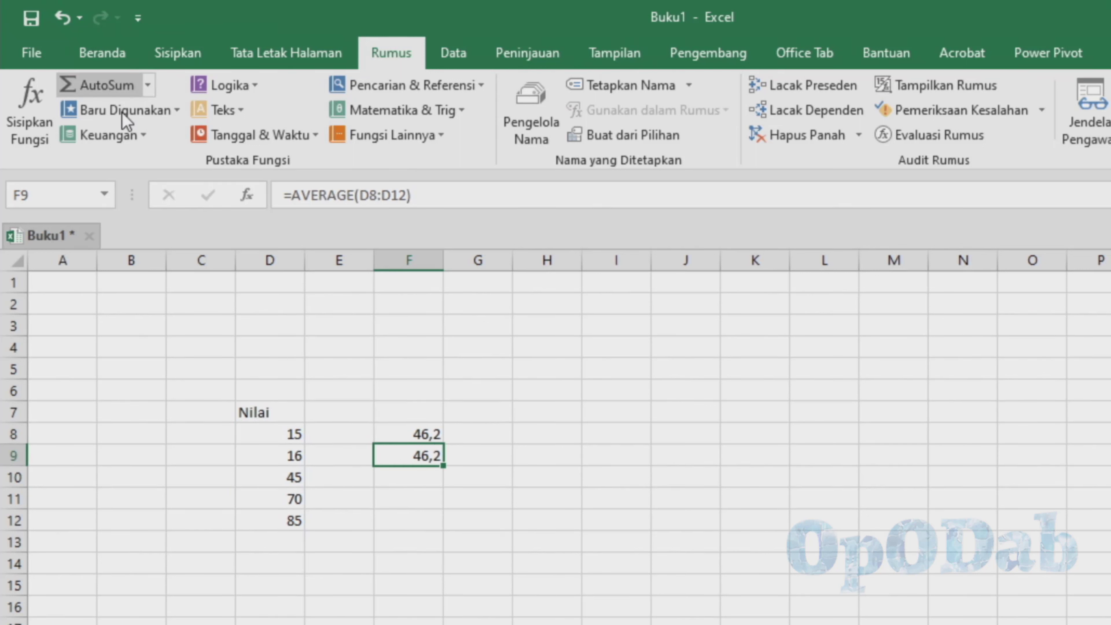
click(147, 84)
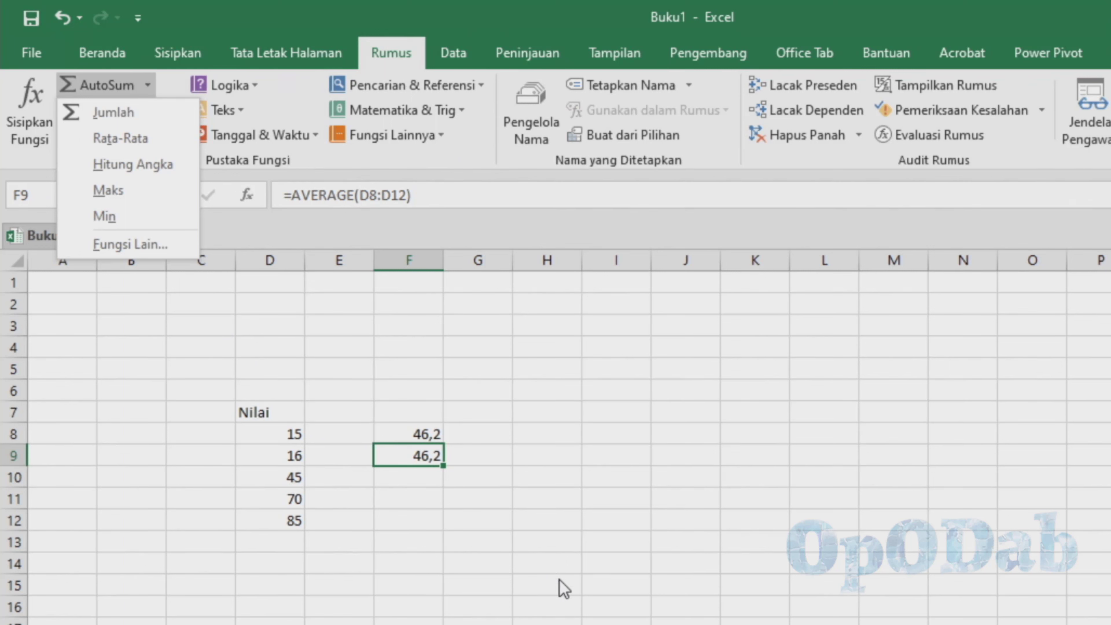
click(329, 368)
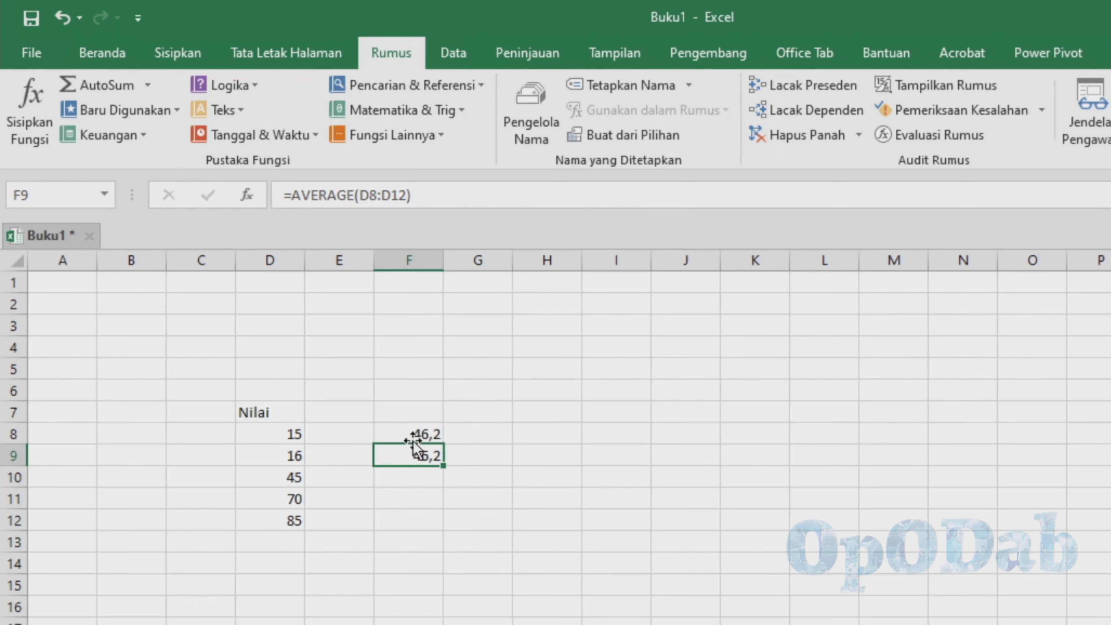
- Label F8 as SUM and enter =SUM(D8:D12) in G8, showing 231
click(416, 433)
text(SUM)
key(Tab)
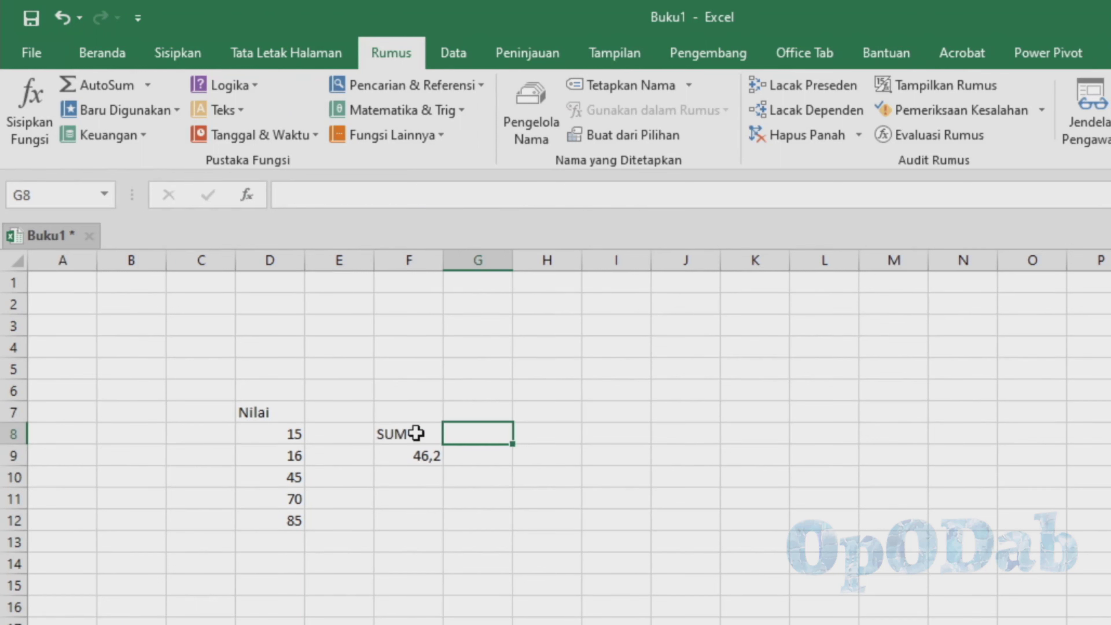
text(=)
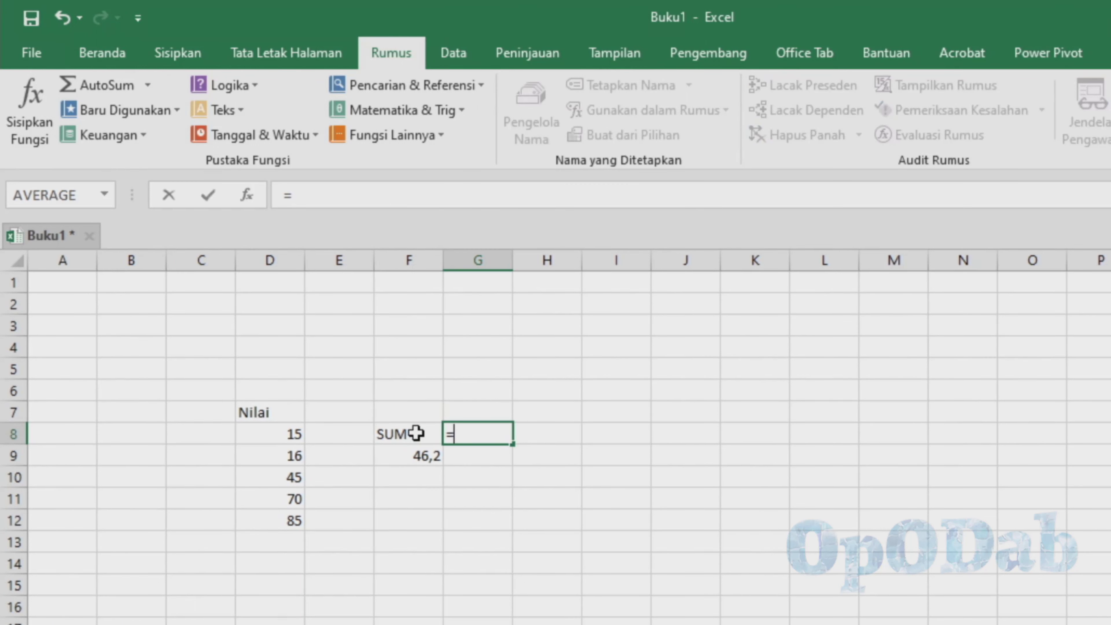
text(sum)
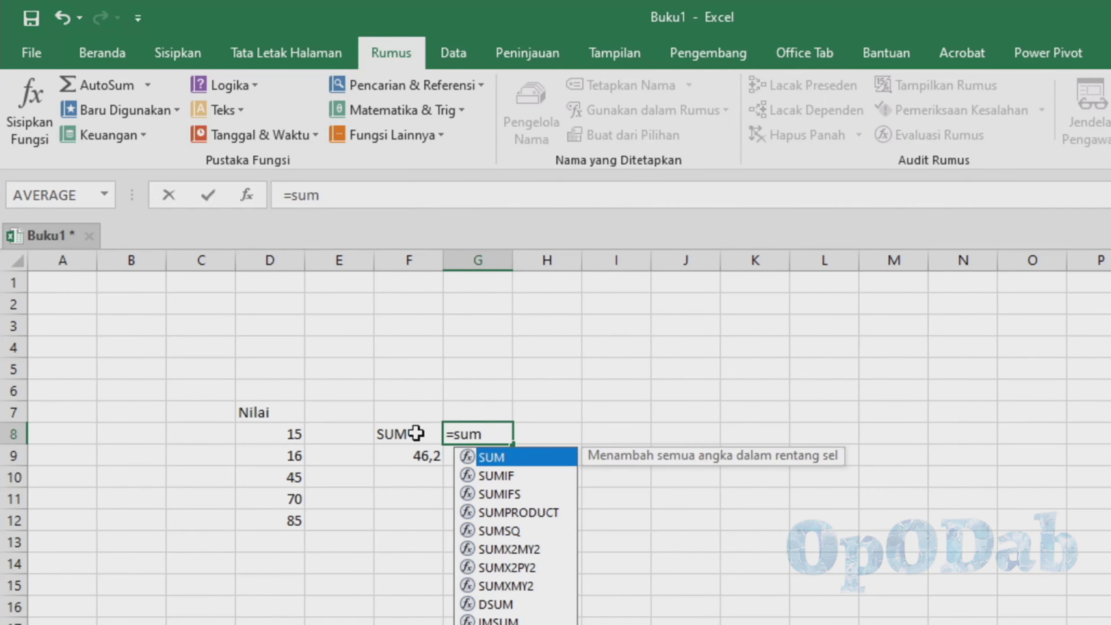
text(()
click(288, 429)
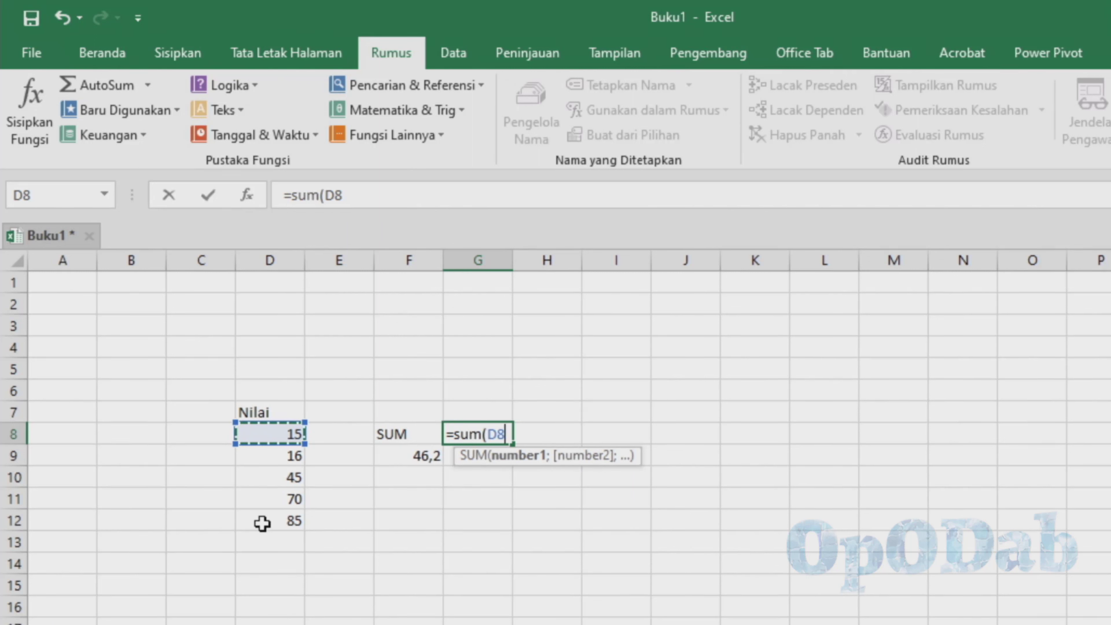
drag(262, 523, 262, 523)
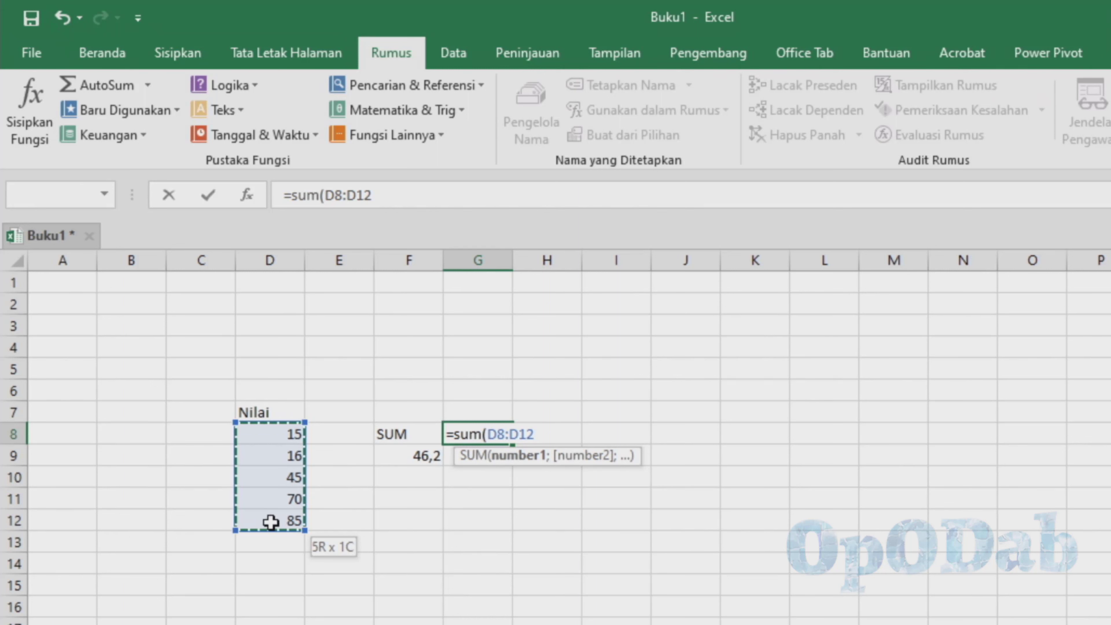
key(BackSpace)
key(BackSpace)
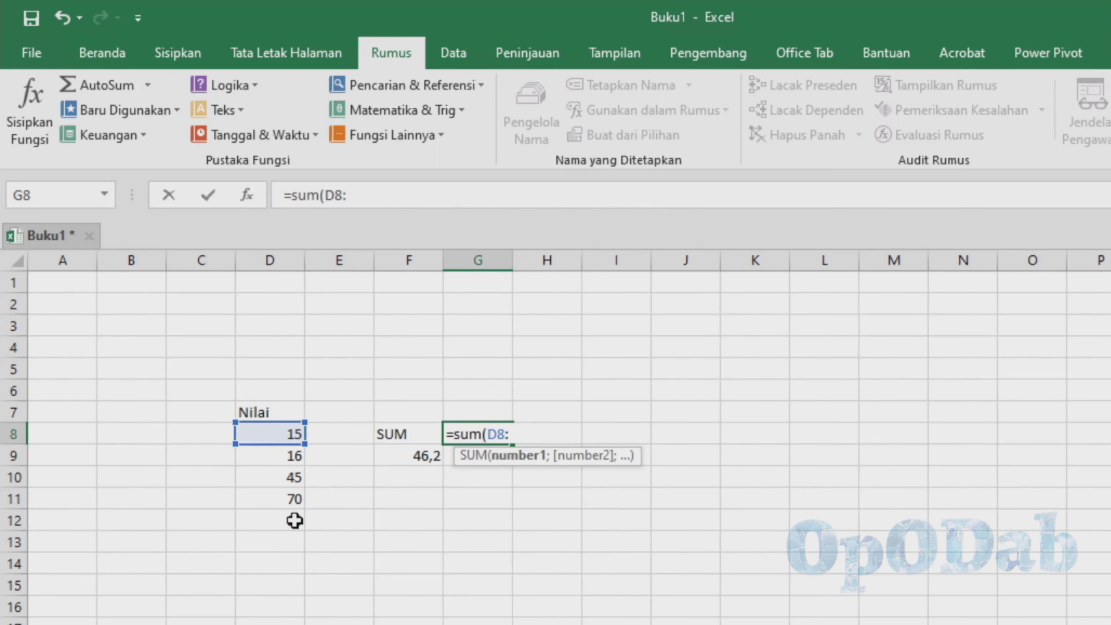
text(d)
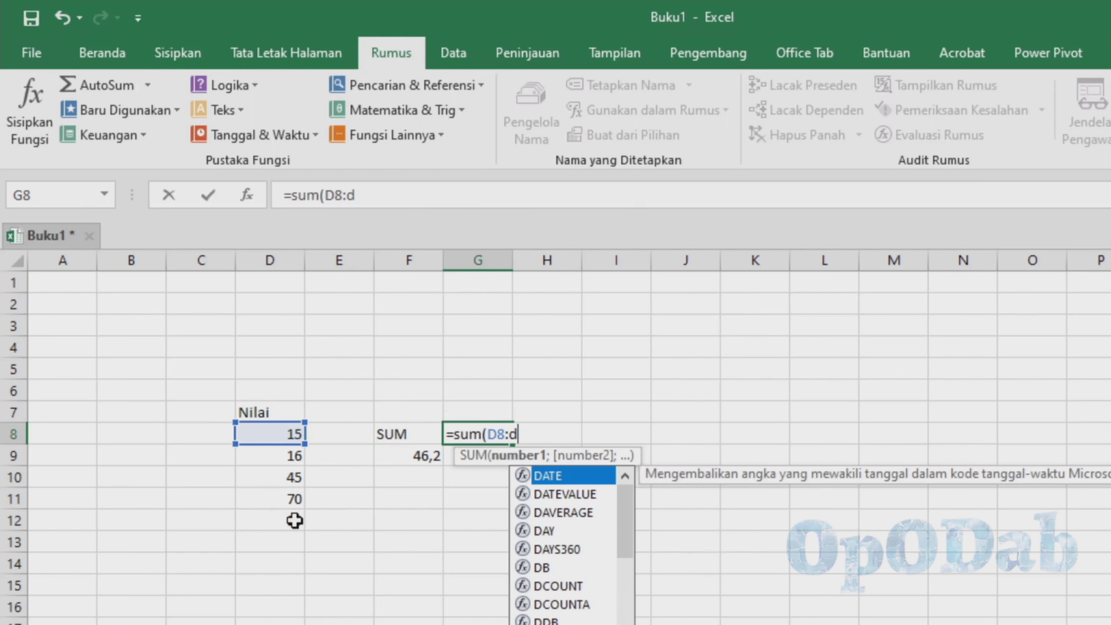
text(12))
key(Return)
key(Left)
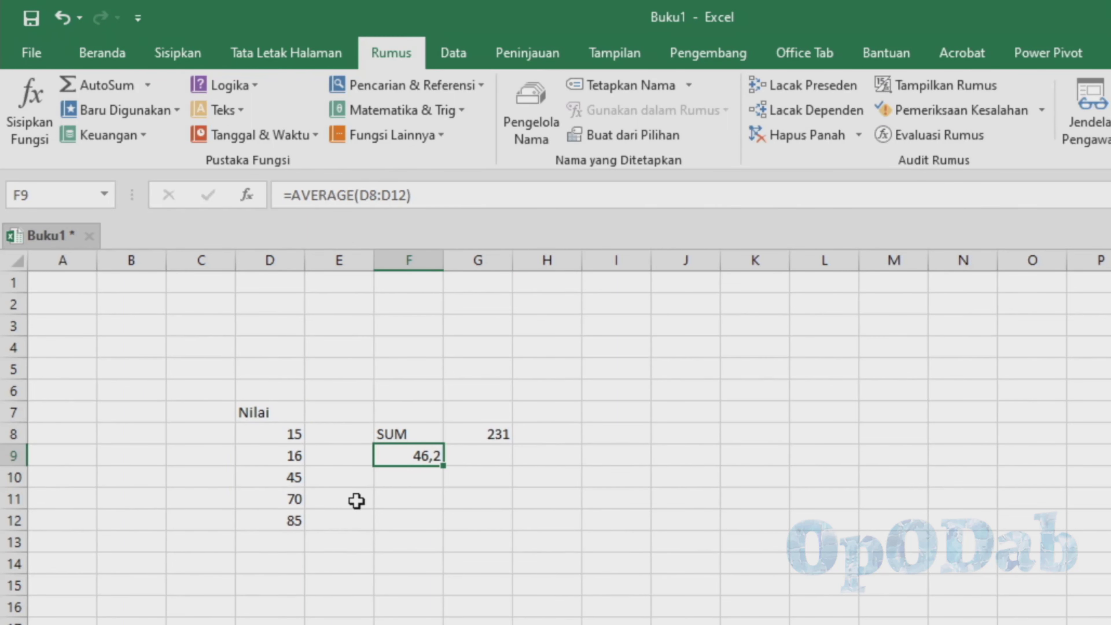
- Label F9 Average and enter =AVERAGE(D8:D12) in G9, giving 46,2
text(Avera)
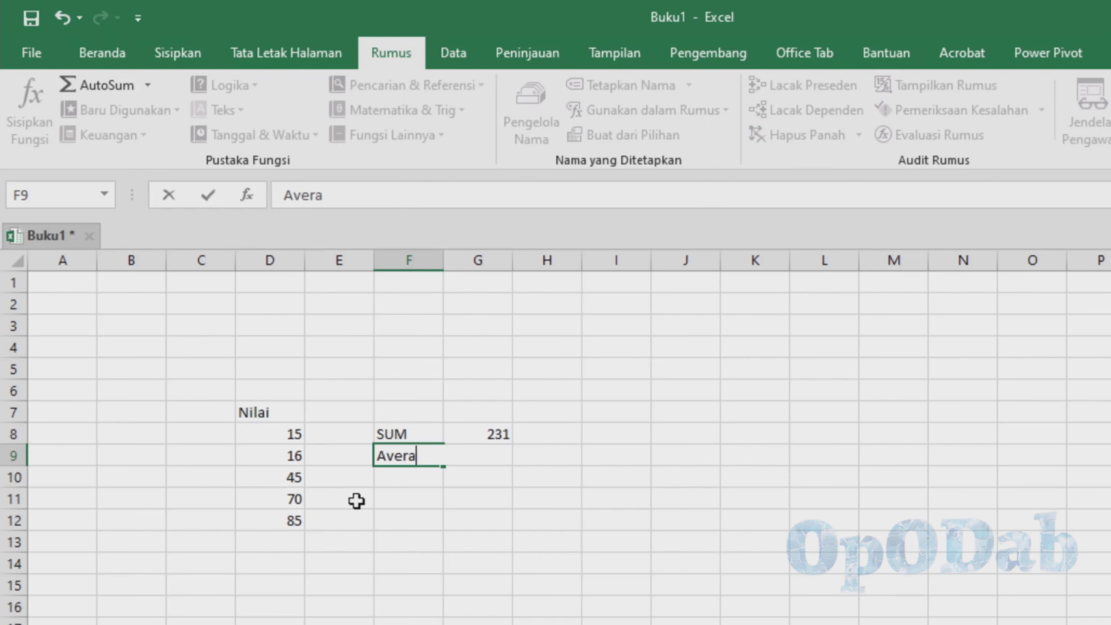
text(ge)
key(Tab)
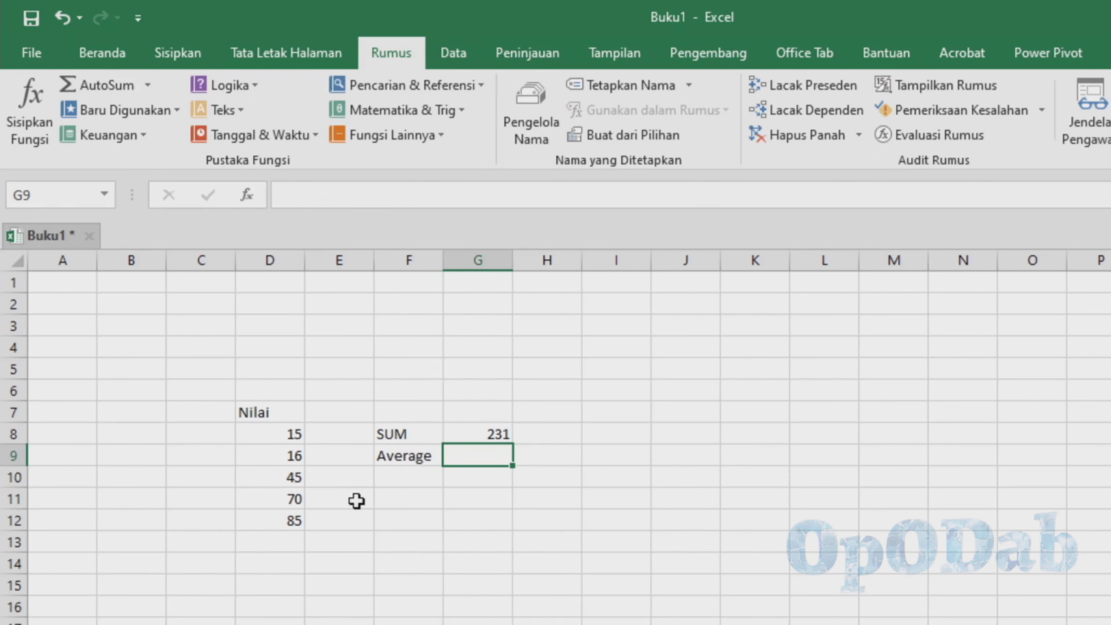
text(=)
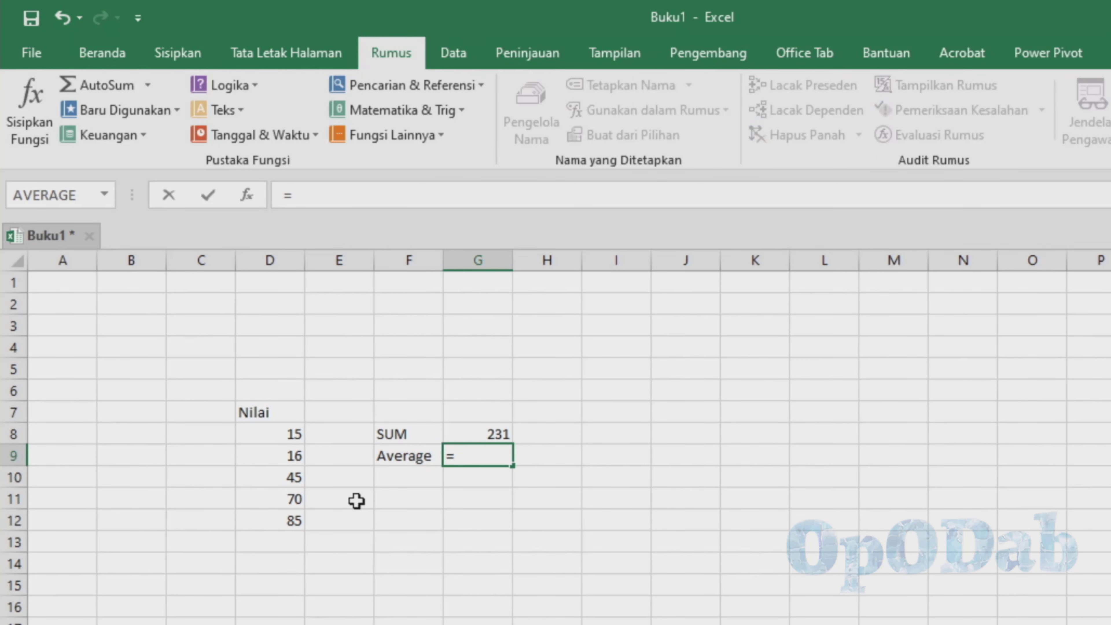
text(aver)
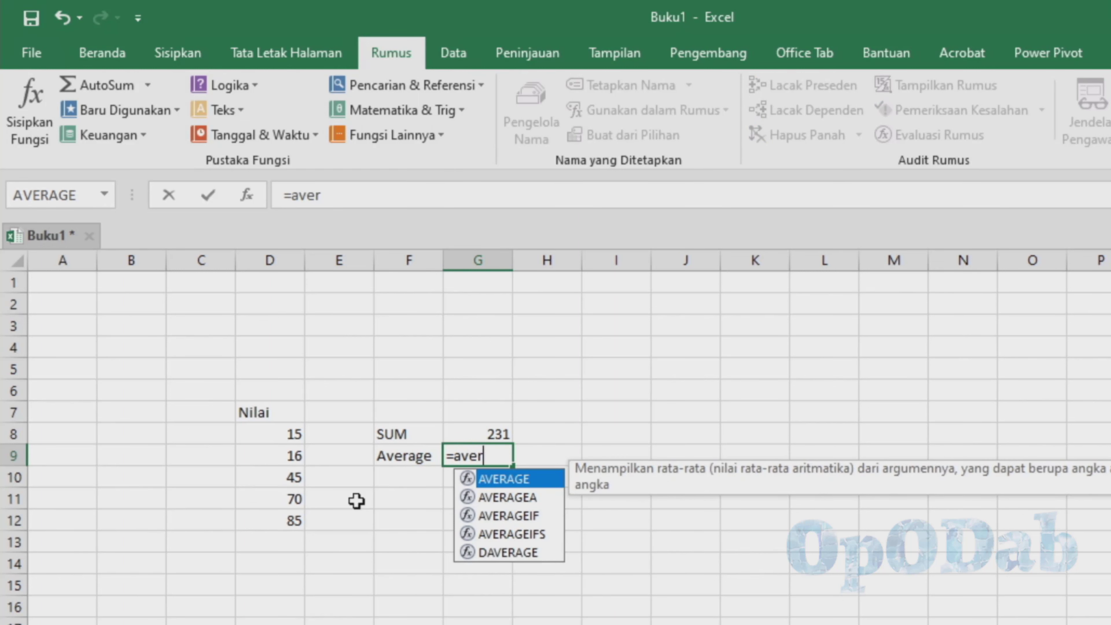
text(age)
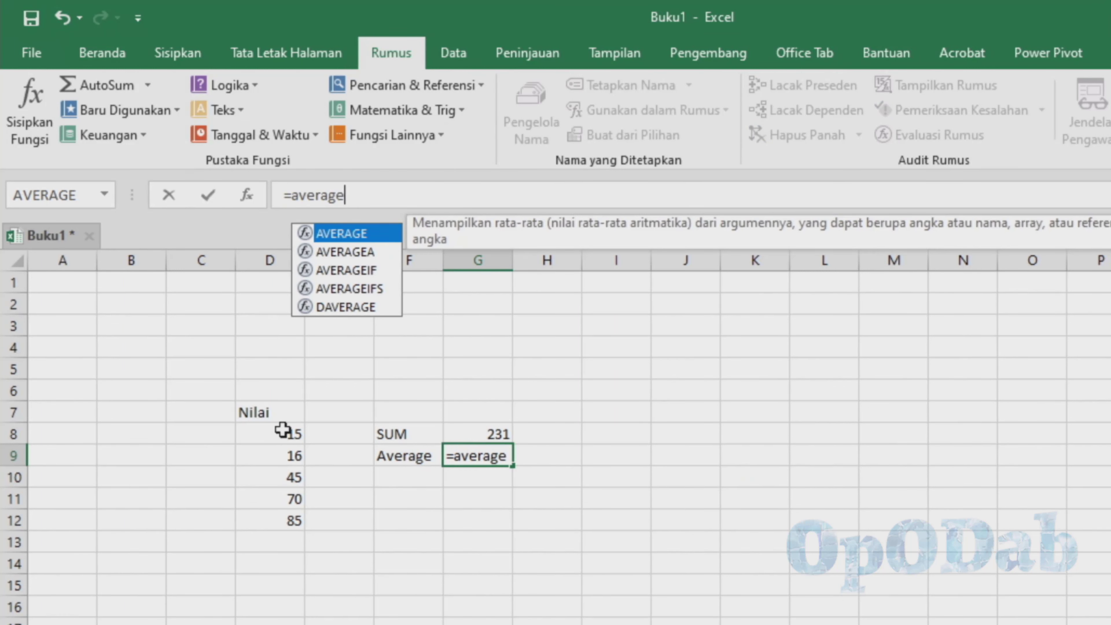
text(()
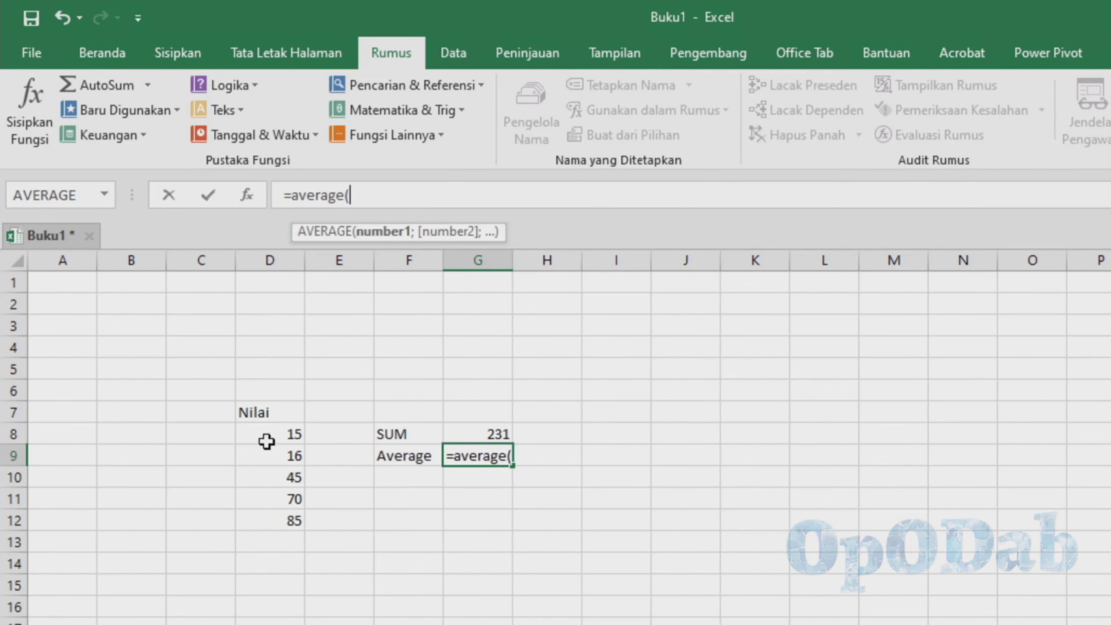
drag(269, 433, 296, 521)
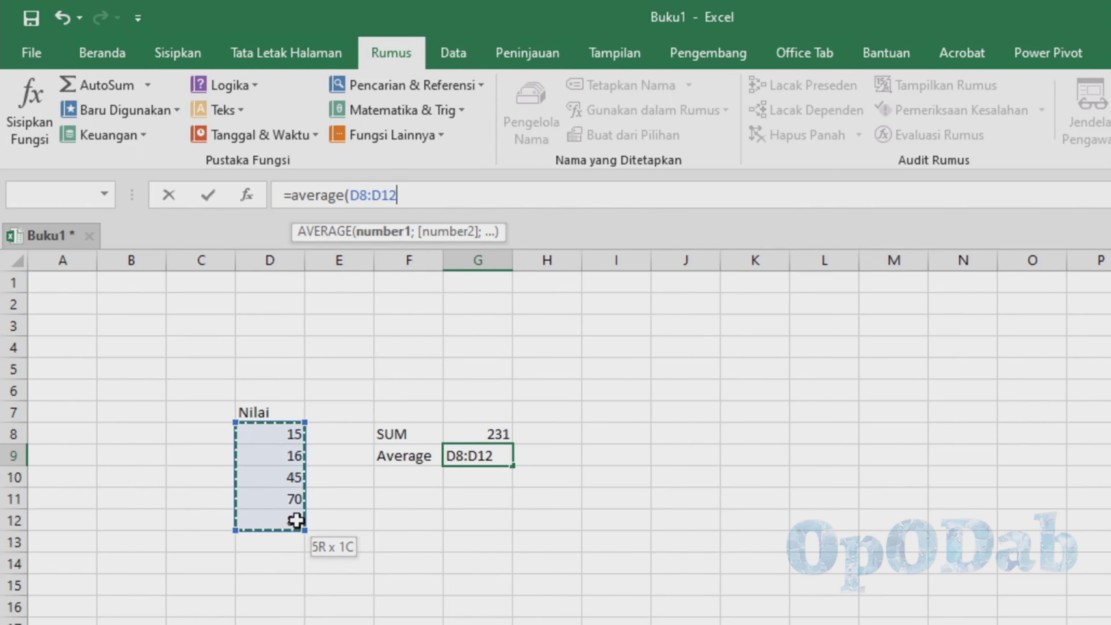
text())
key(Return)
click(476, 462)
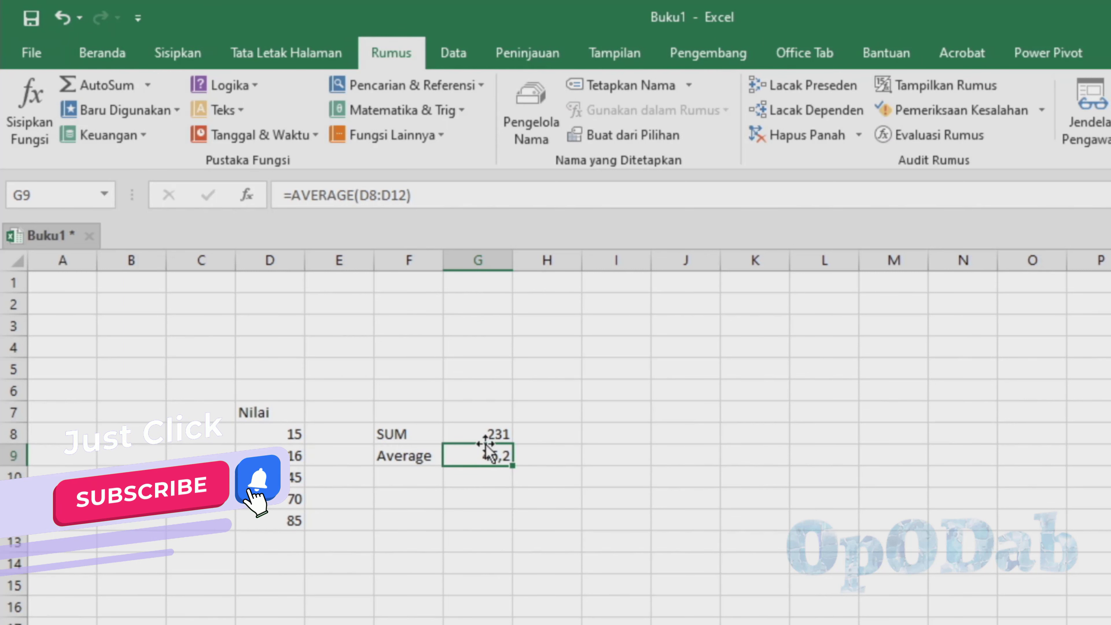
click(486, 433)
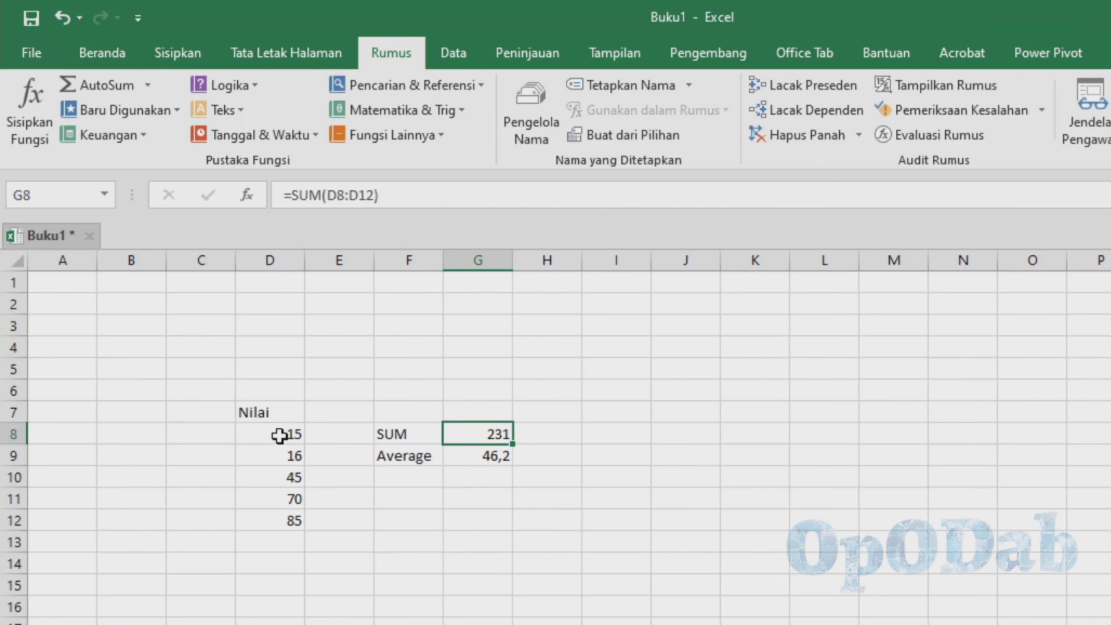
- Change D10 from 45 to 65 and check the updated SUM and Average results
drag(281, 434, 288, 523)
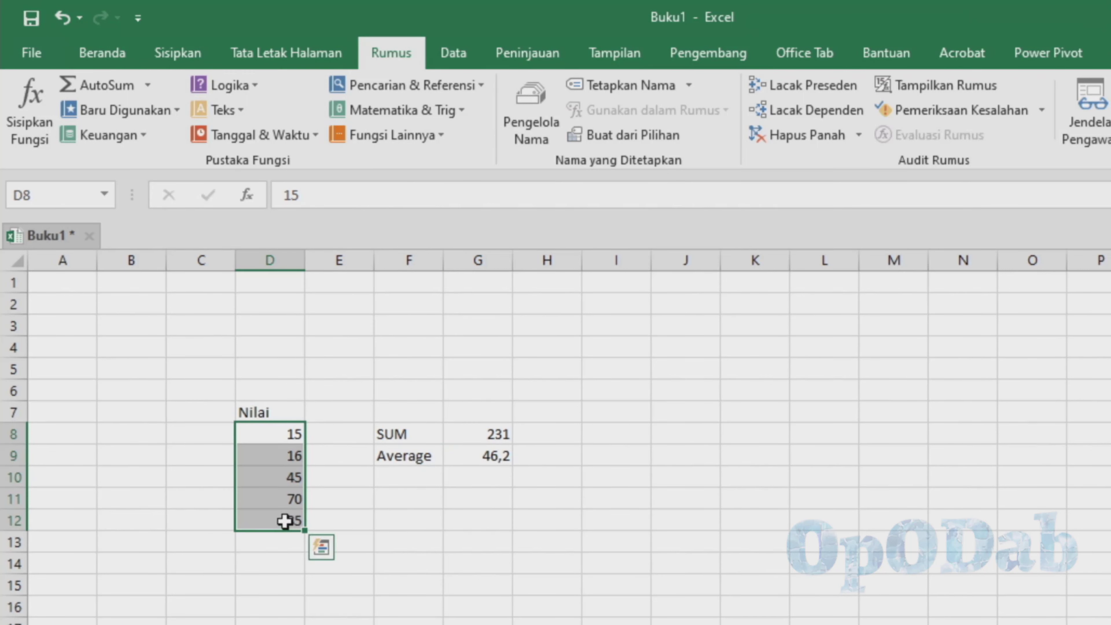
click(497, 436)
click(288, 477)
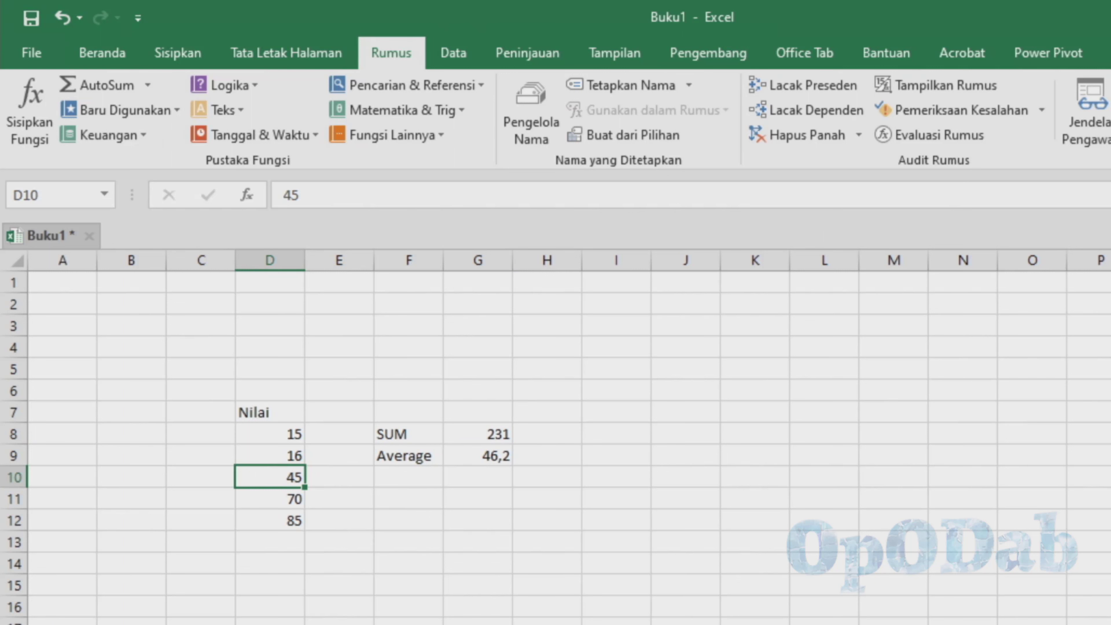
text(65)
key(Return)
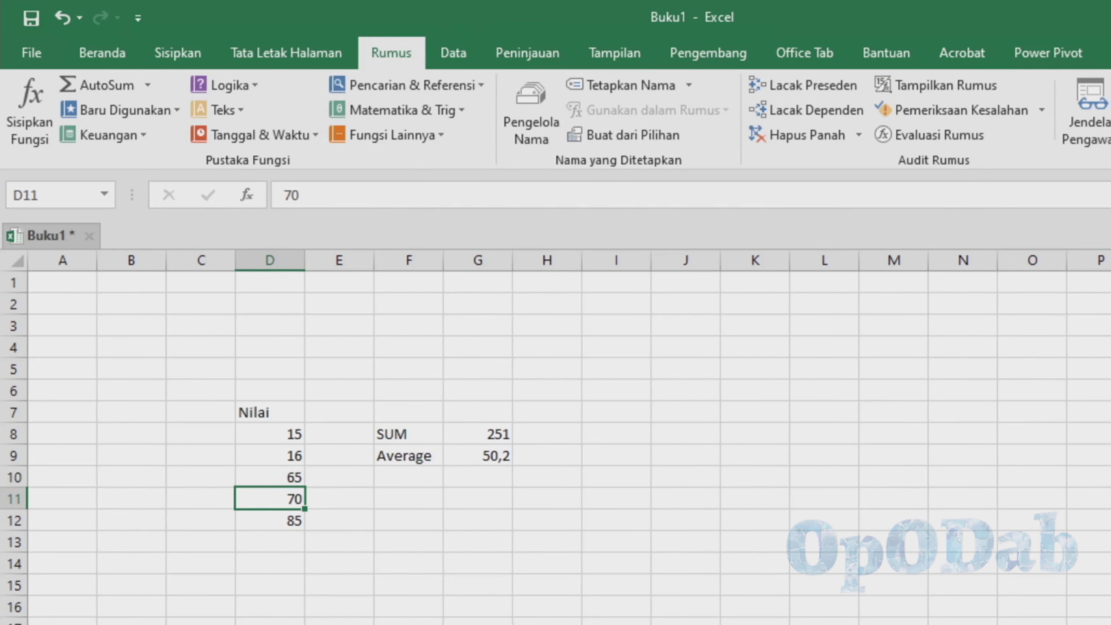
click(494, 433)
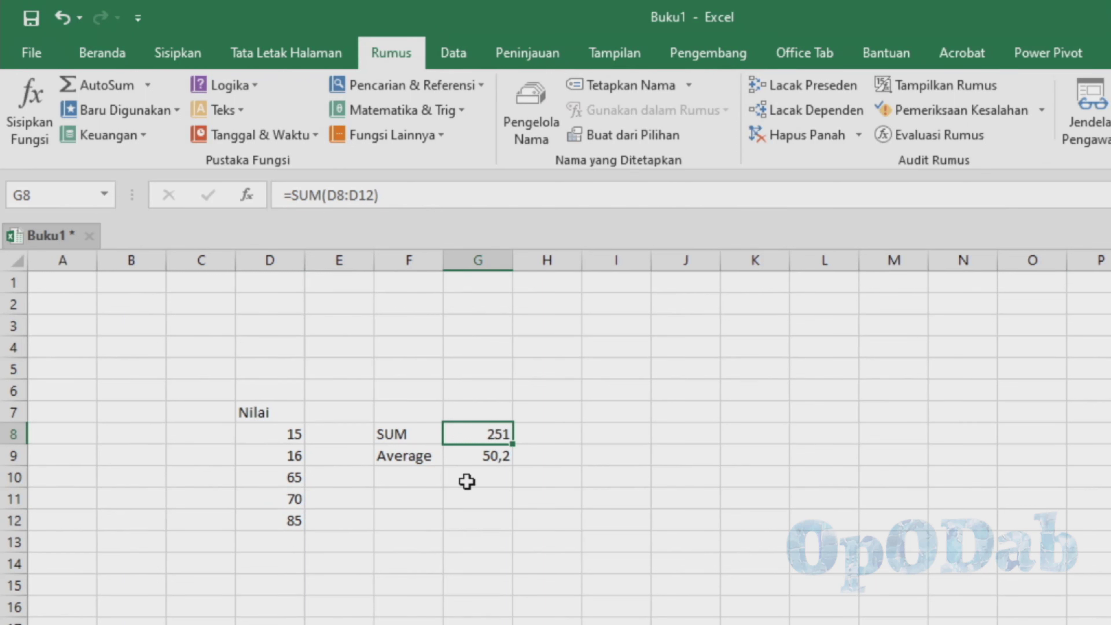
click(485, 460)
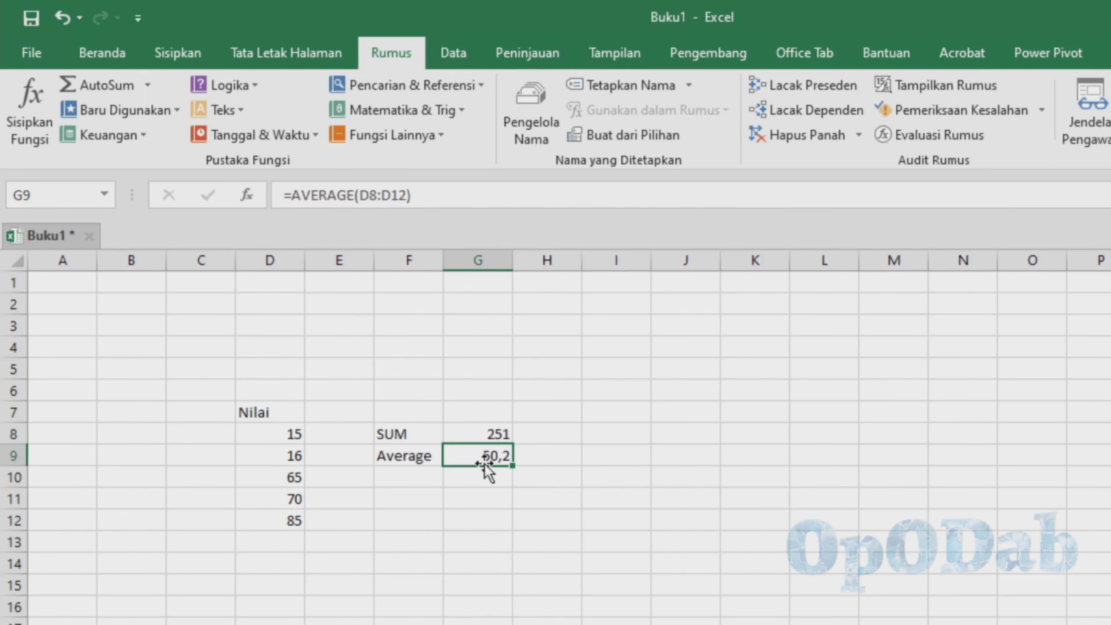
- Change D9 to 76 and D8 to 85, bringing SUM to 381 and Average to 76,2
click(282, 458)
text(76)
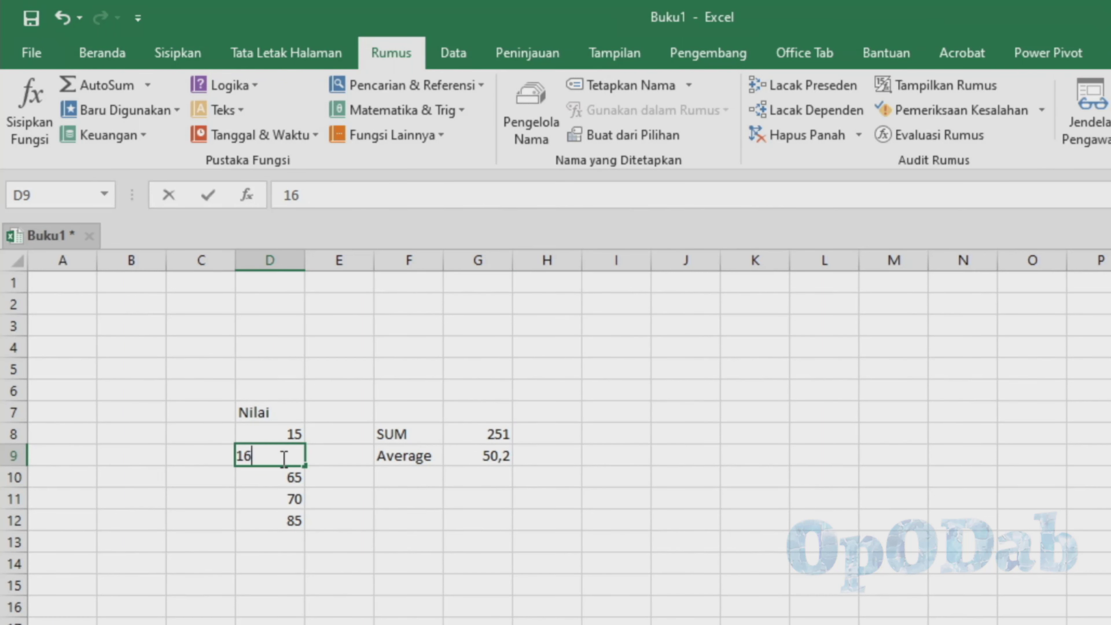
key(Return)
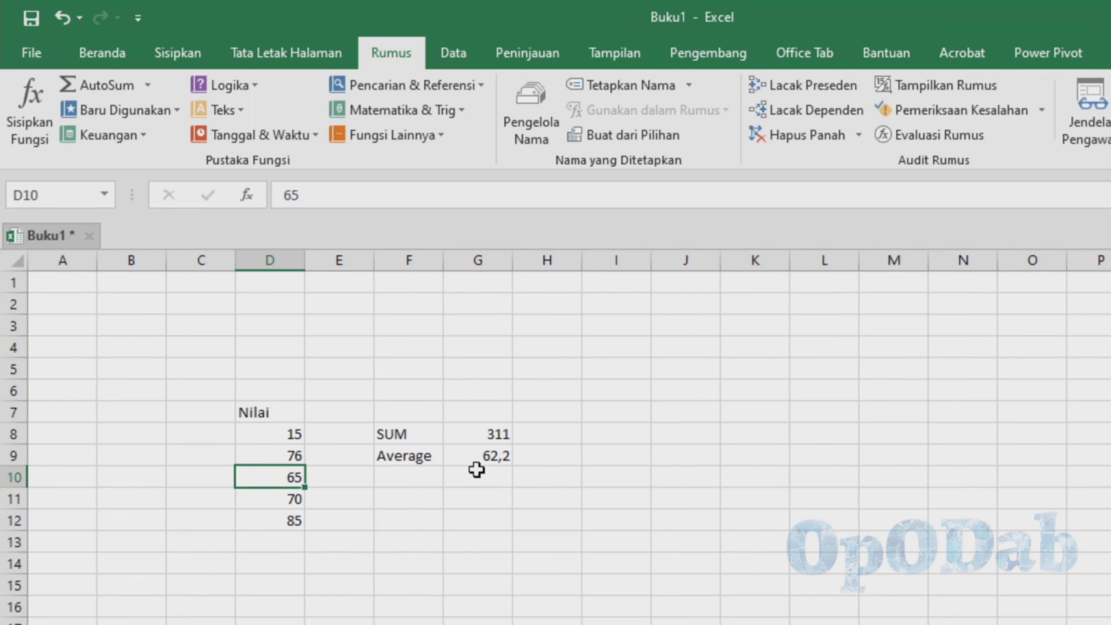
click(282, 434)
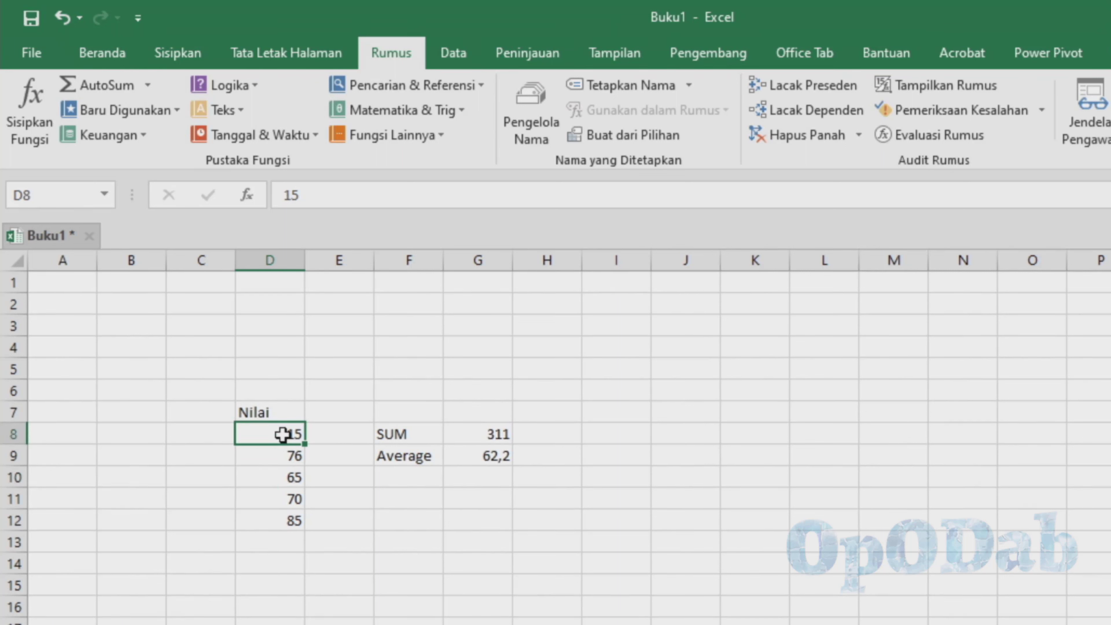
text(85)
key(Return)
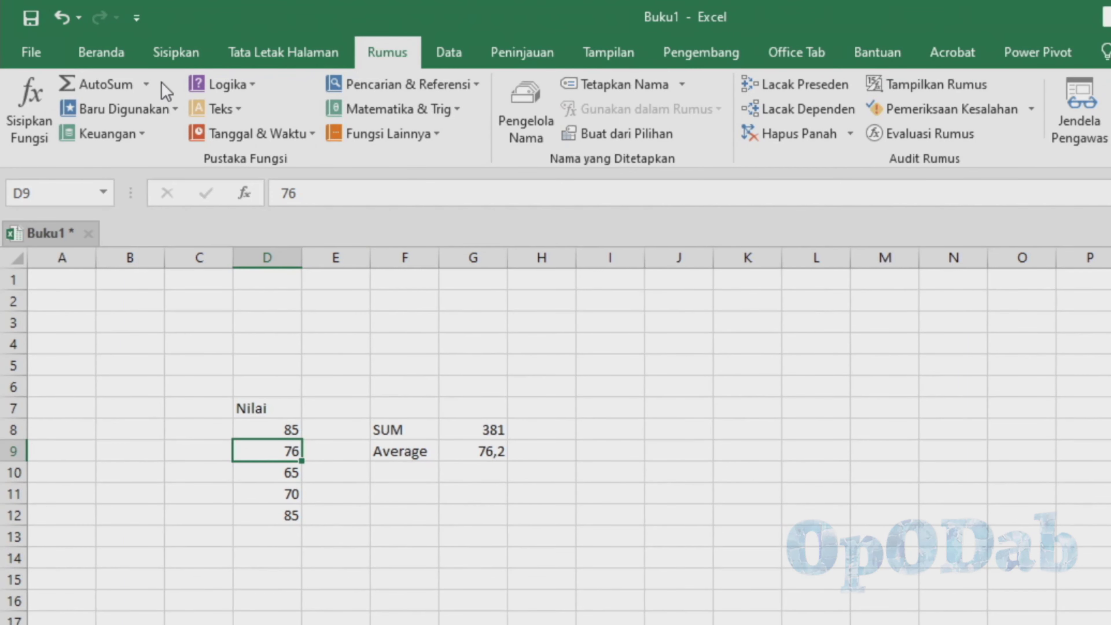
- Enter the label Count in F10, below SUM and Average
click(147, 84)
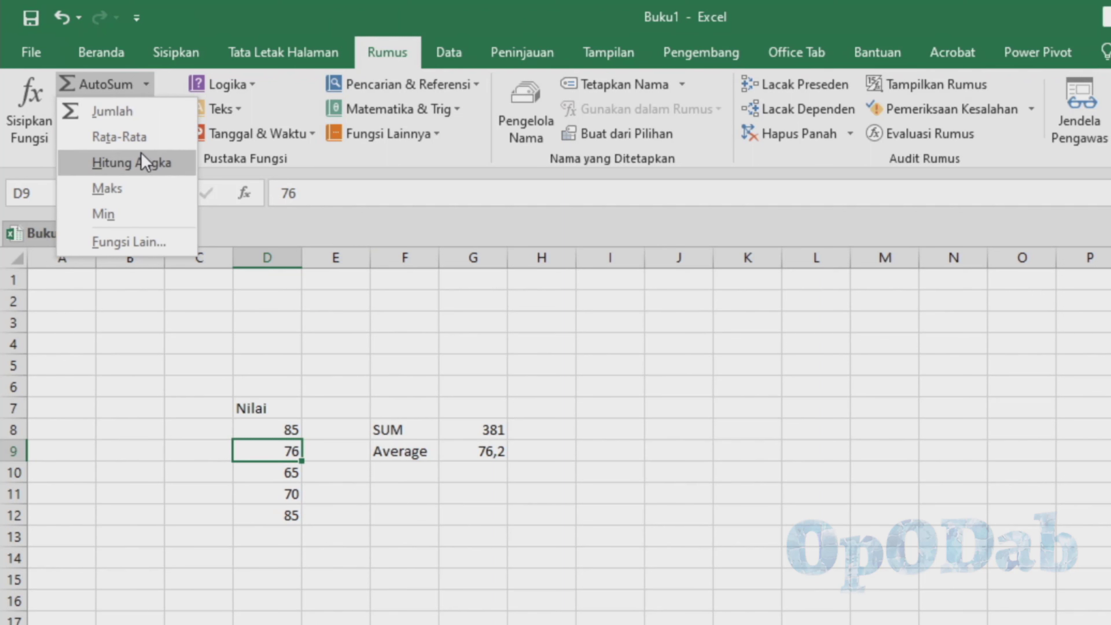
click(400, 466)
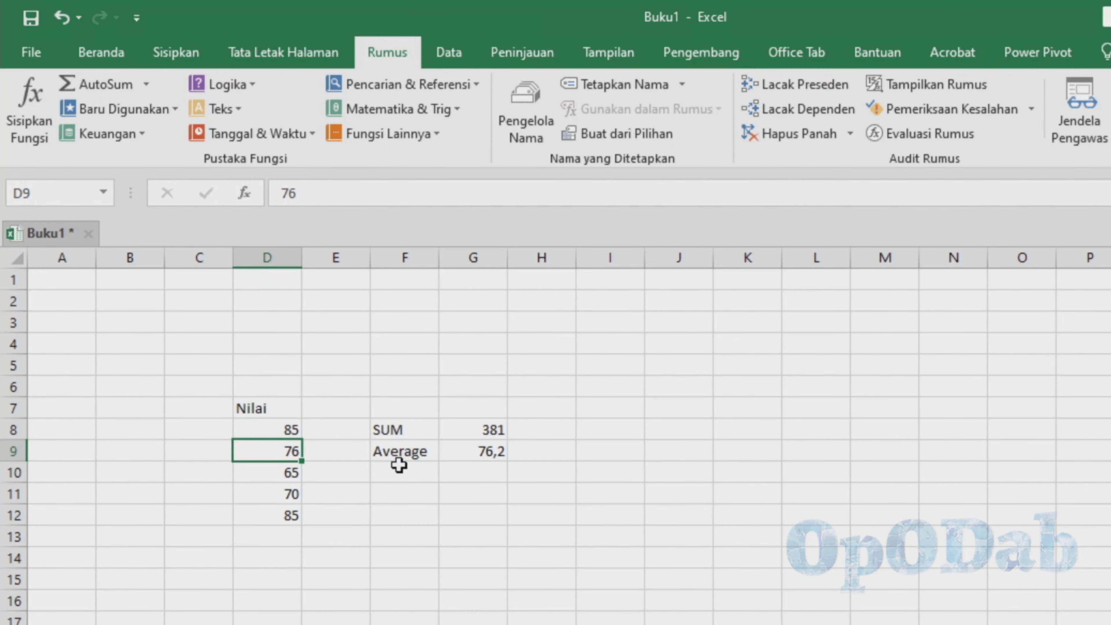
click(399, 465)
text(C)
key(Escape)
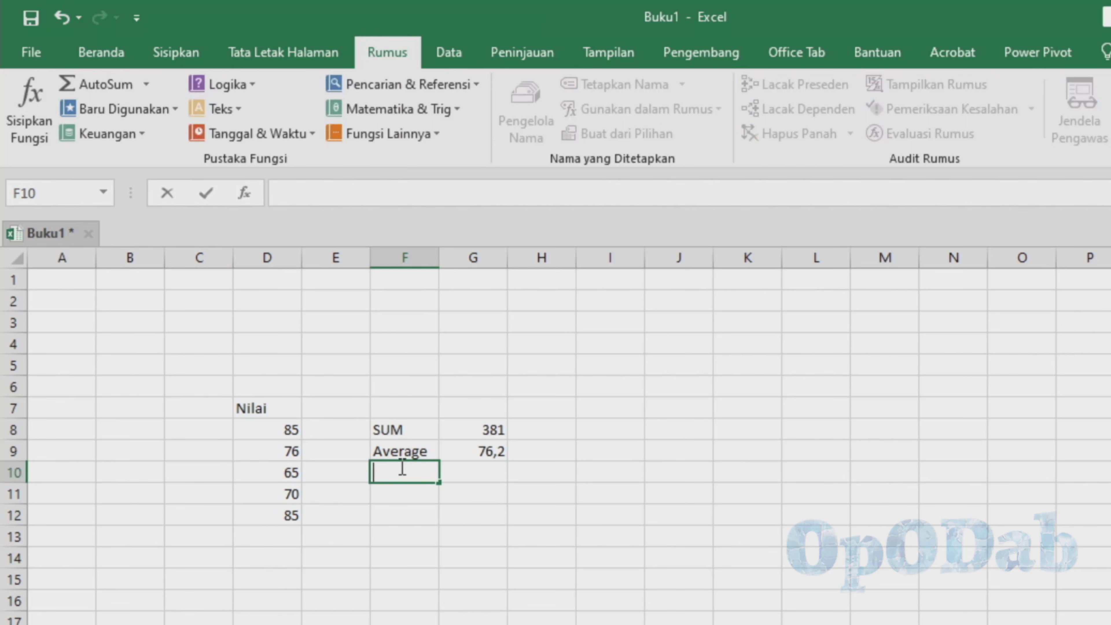
text(Count)
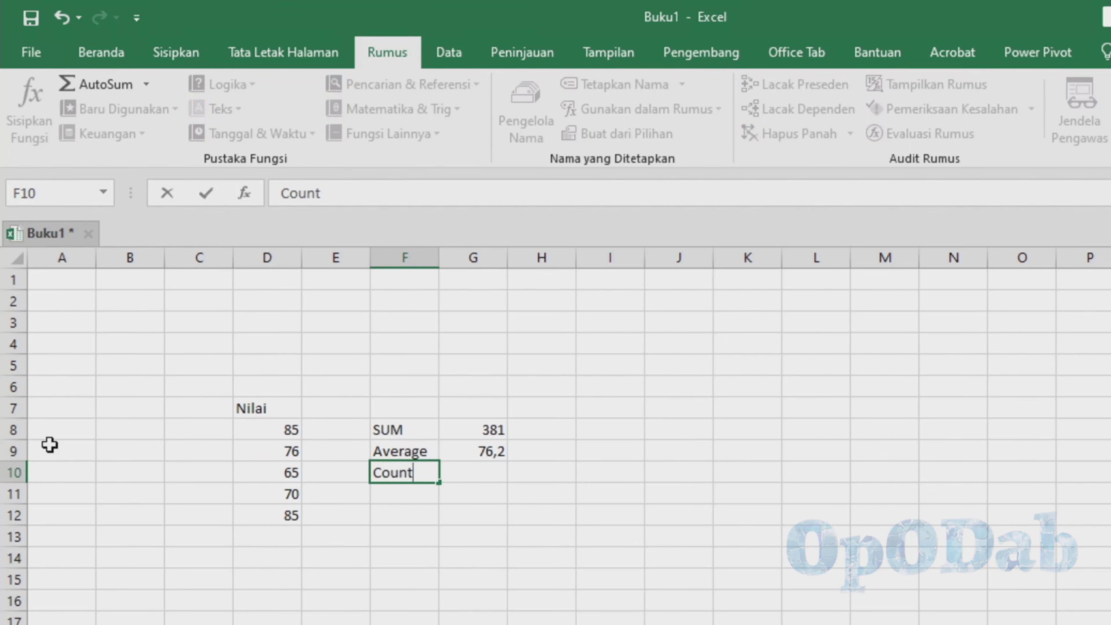
key(Return)
key(Return)
- Review the Nilai range D7:D12, then select G10 beside Count
mouse_move(290, 430)
mouse_down()
mouse_move(274, 497)
mouse_move(285, 518)
mouse_up()
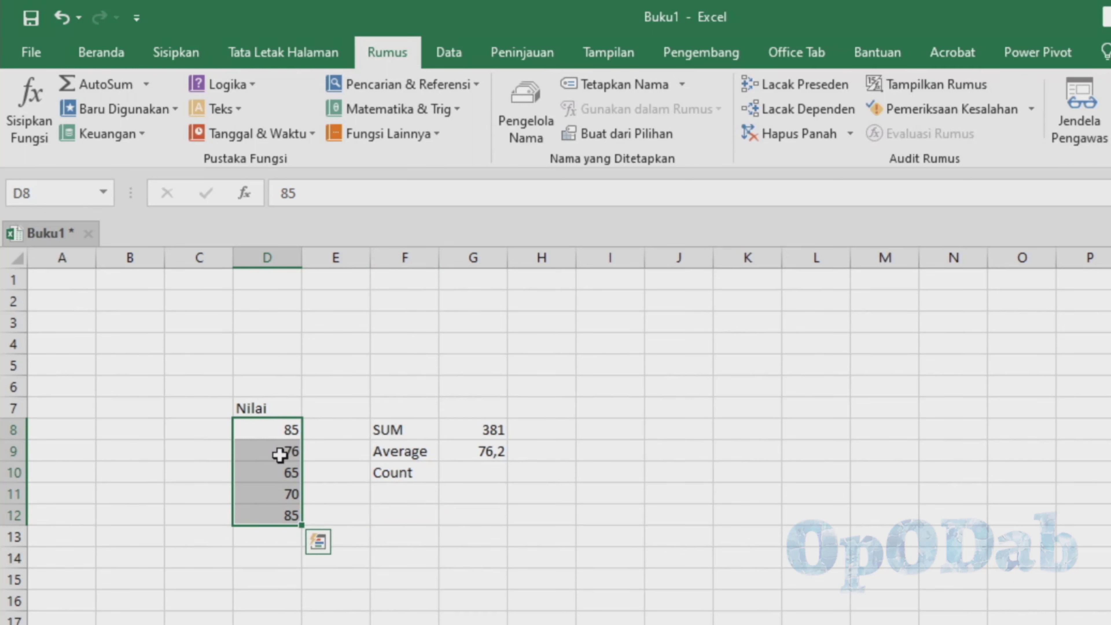
drag(252, 407, 253, 515)
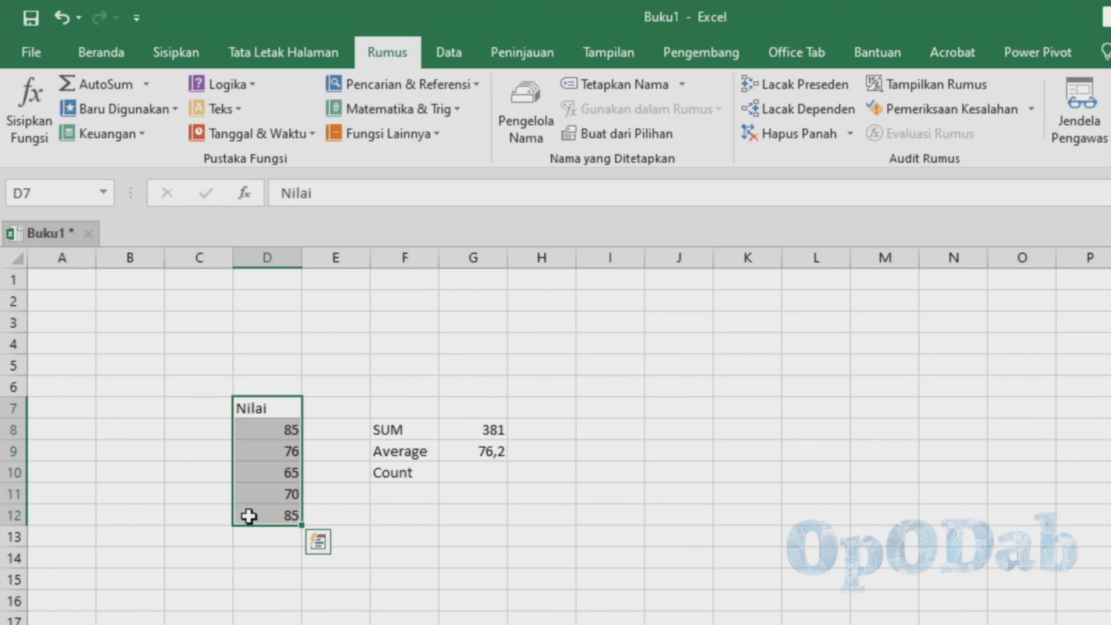
click(266, 559)
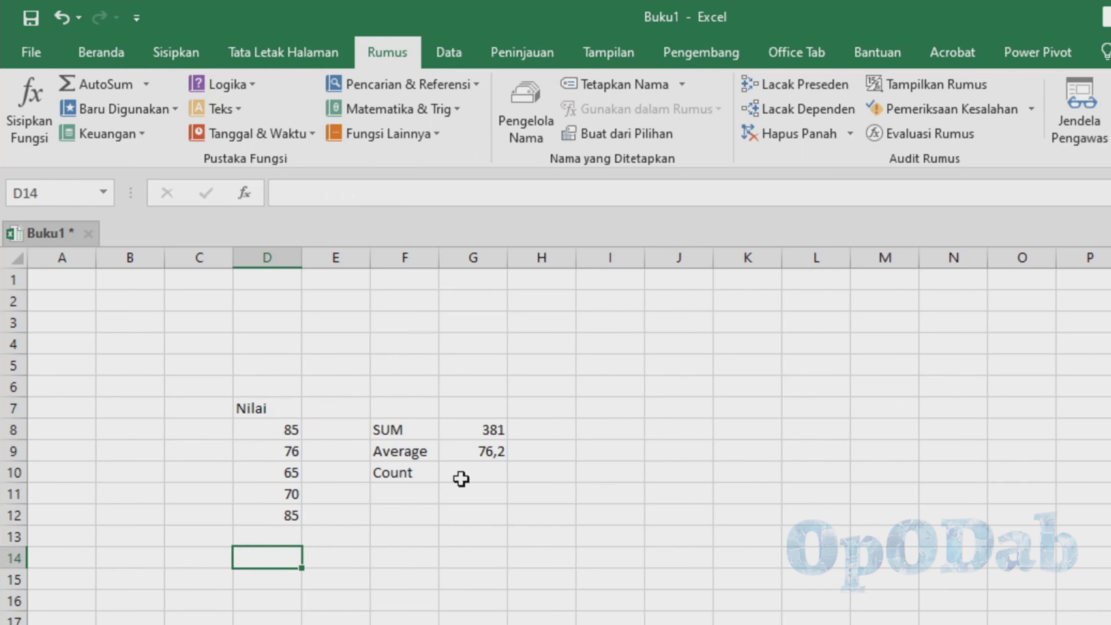
click(457, 478)
- Enter =COUNT(D7:D12) in G10, which returns 5
text(=)
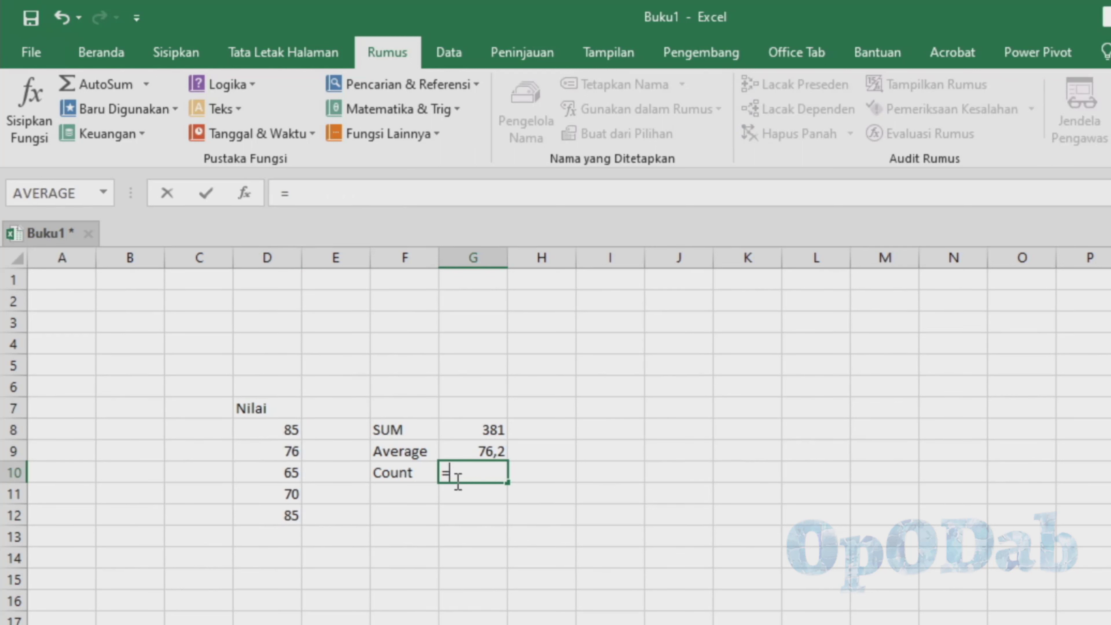
text(count)
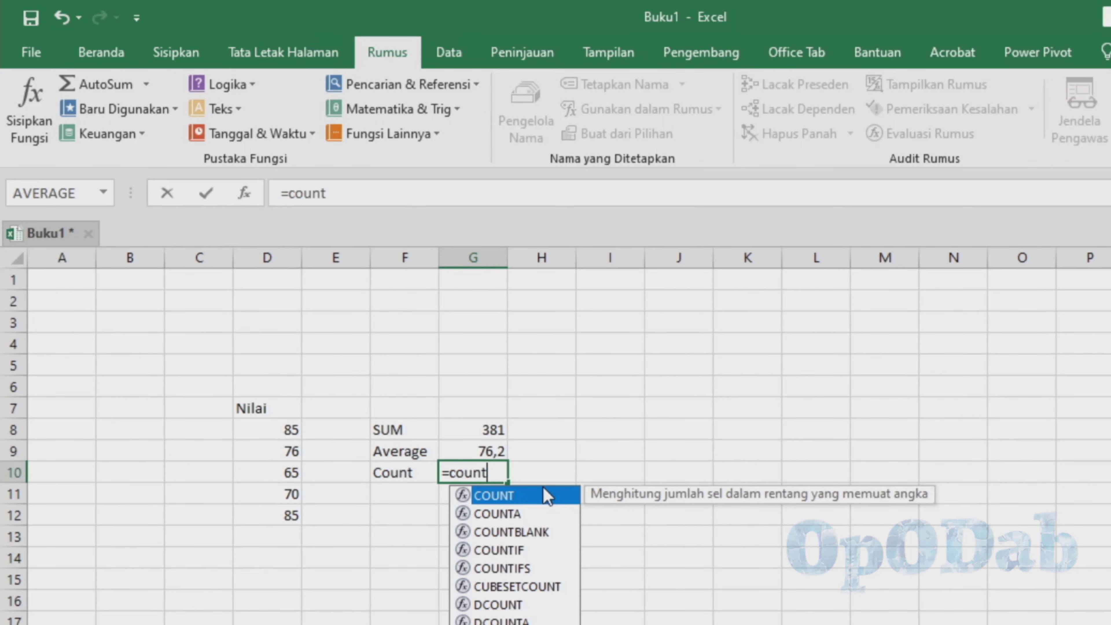
text(()
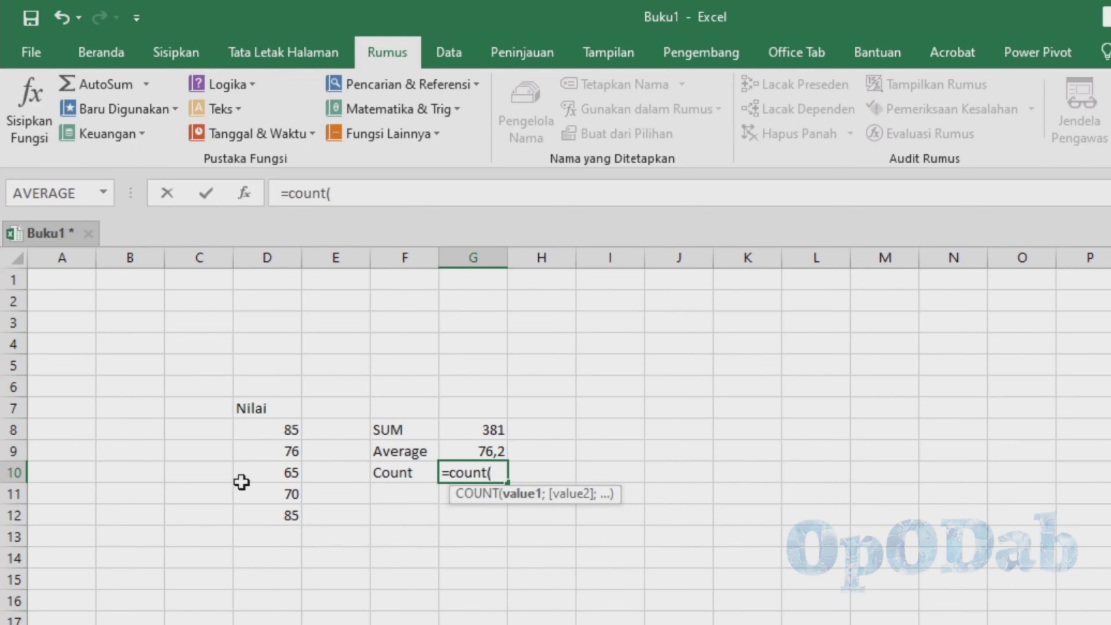
click(266, 409)
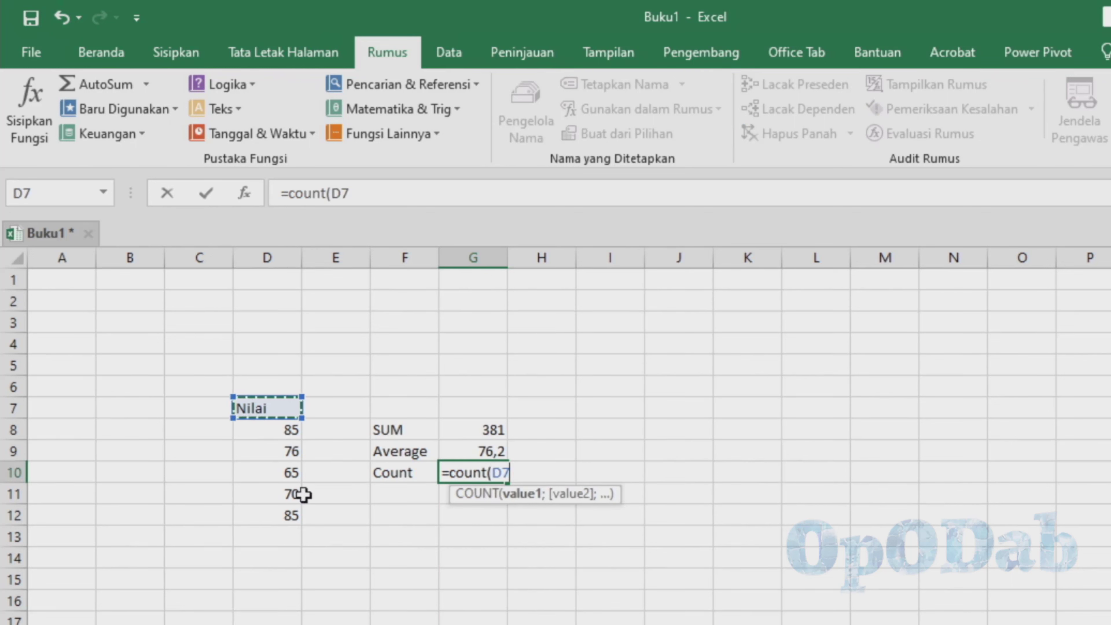
drag(269, 497, 286, 515)
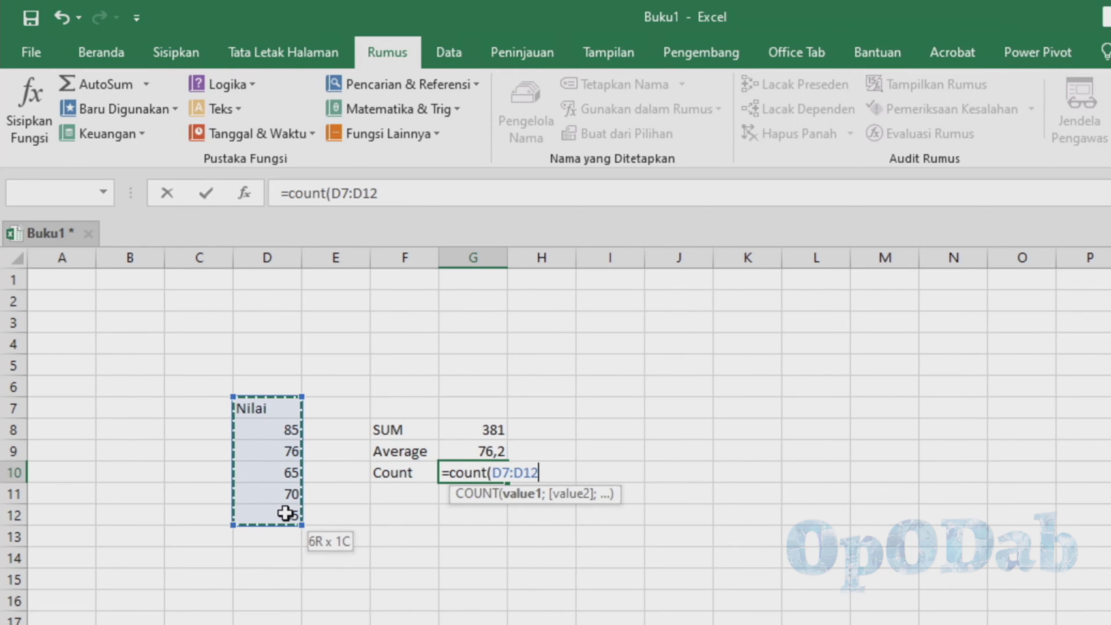
text())
key(Return)
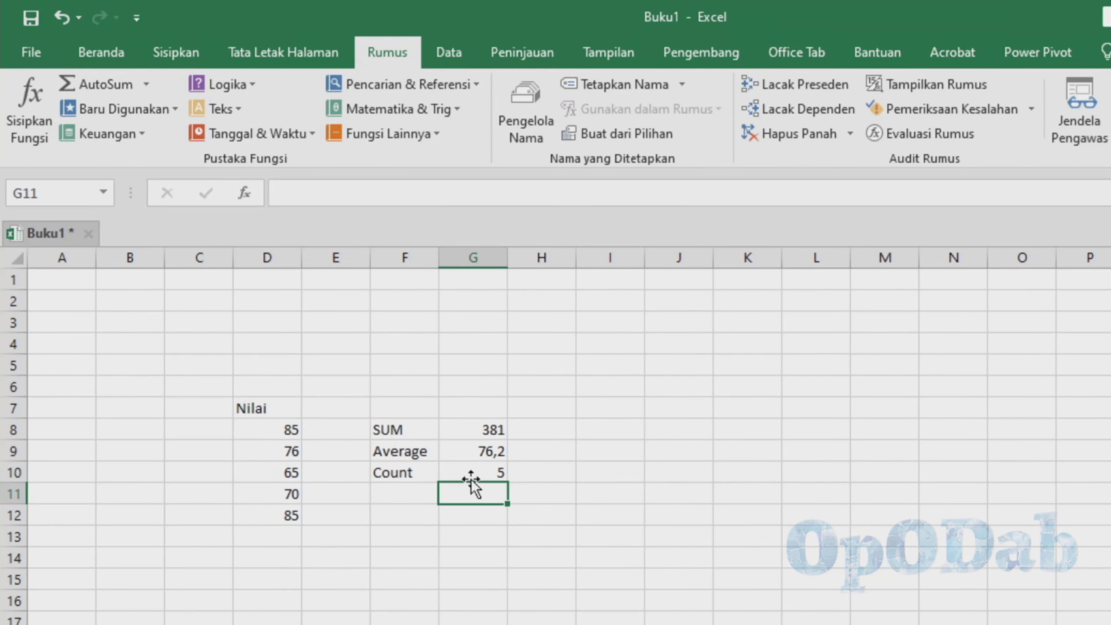
drag(256, 409, 292, 519)
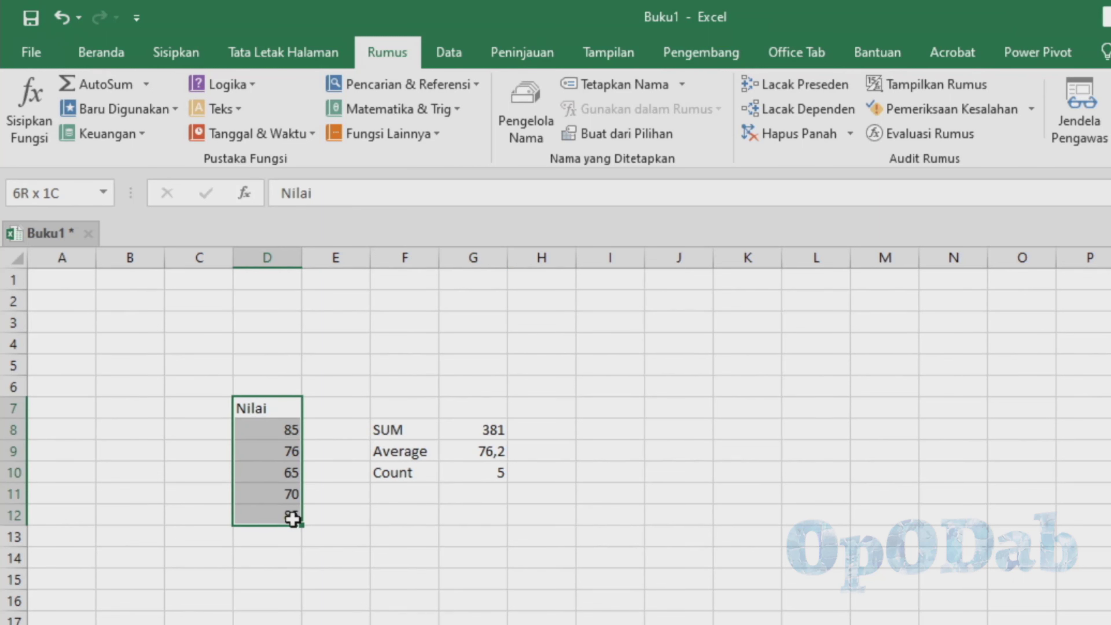
click(377, 574)
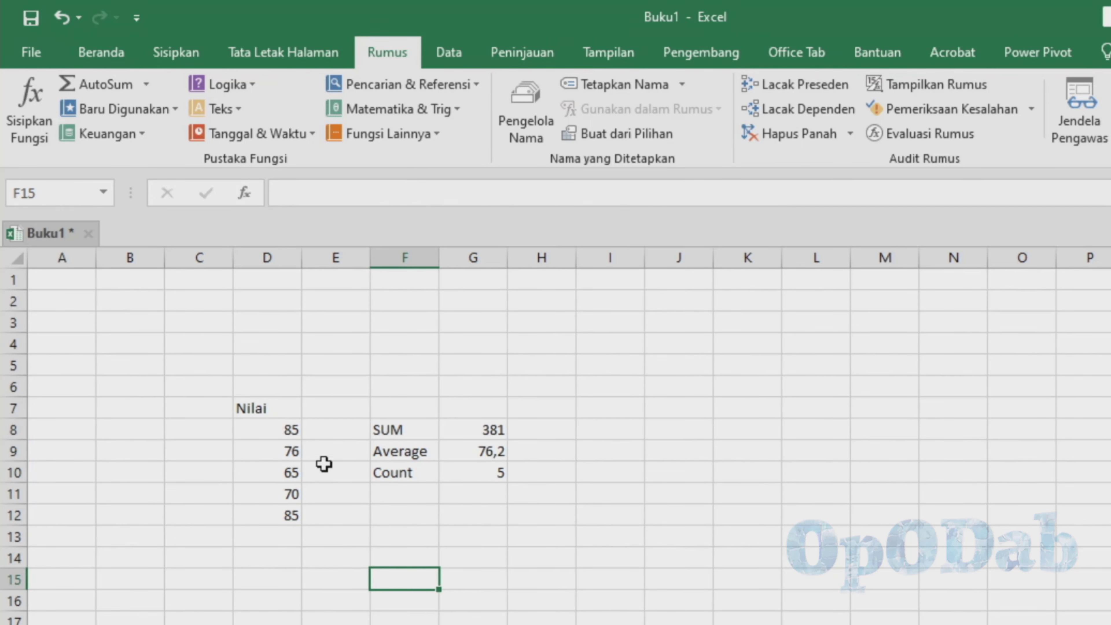
click(276, 405)
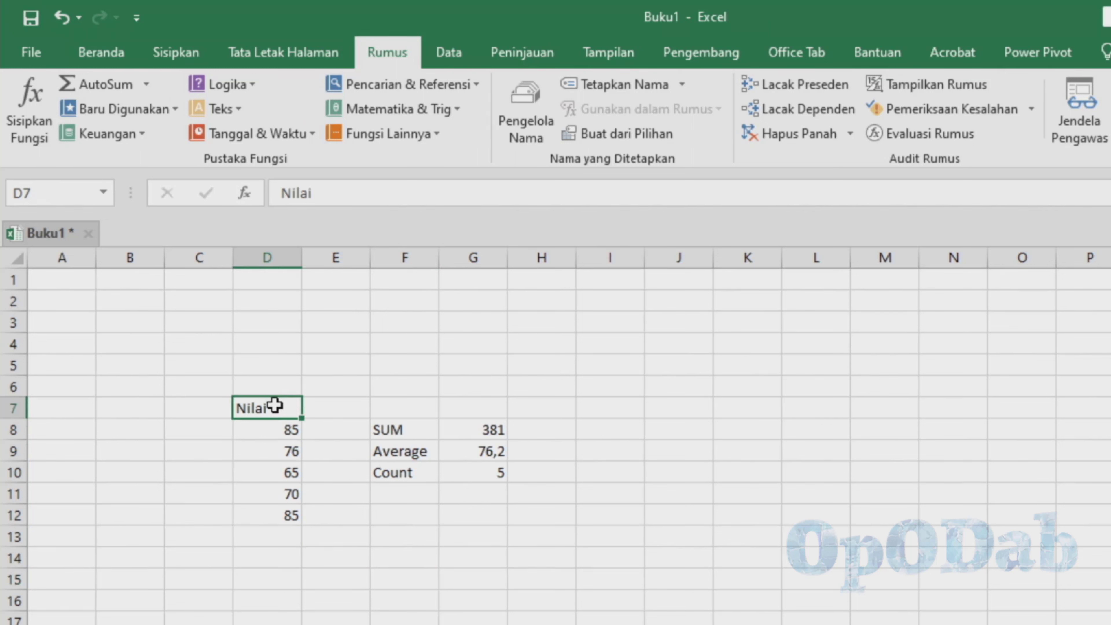
drag(257, 428, 260, 514)
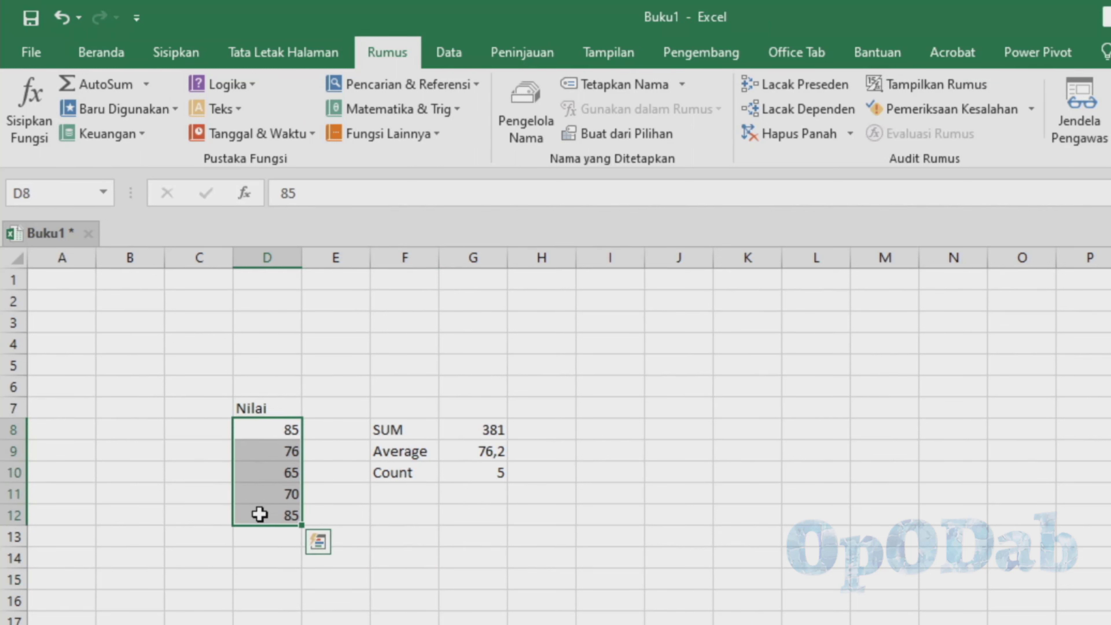
click(146, 84)
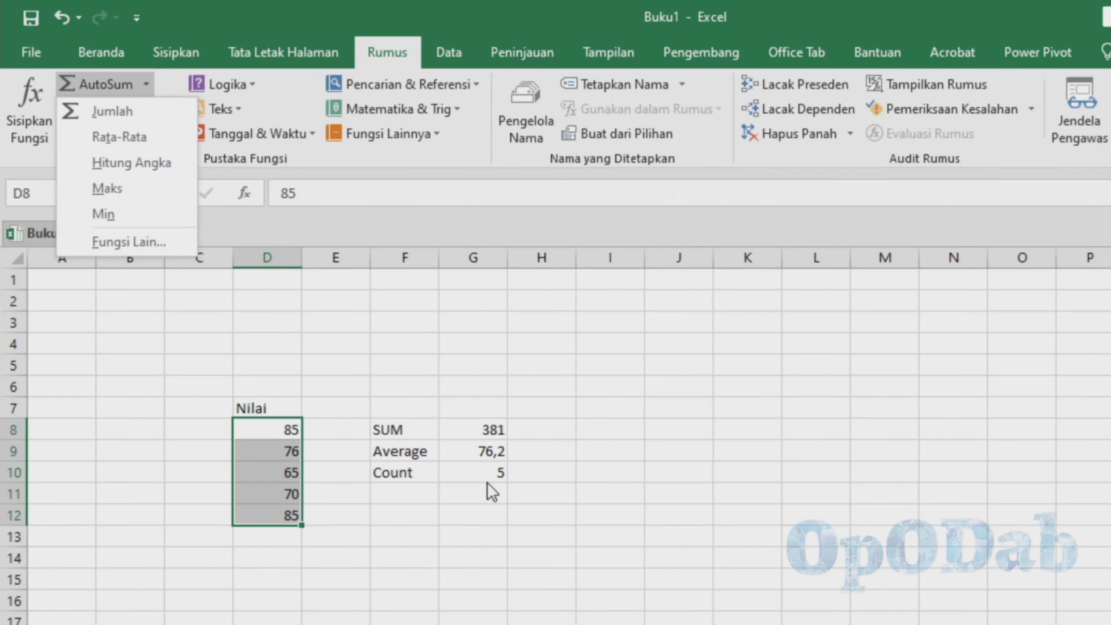
click(632, 479)
click(632, 433)
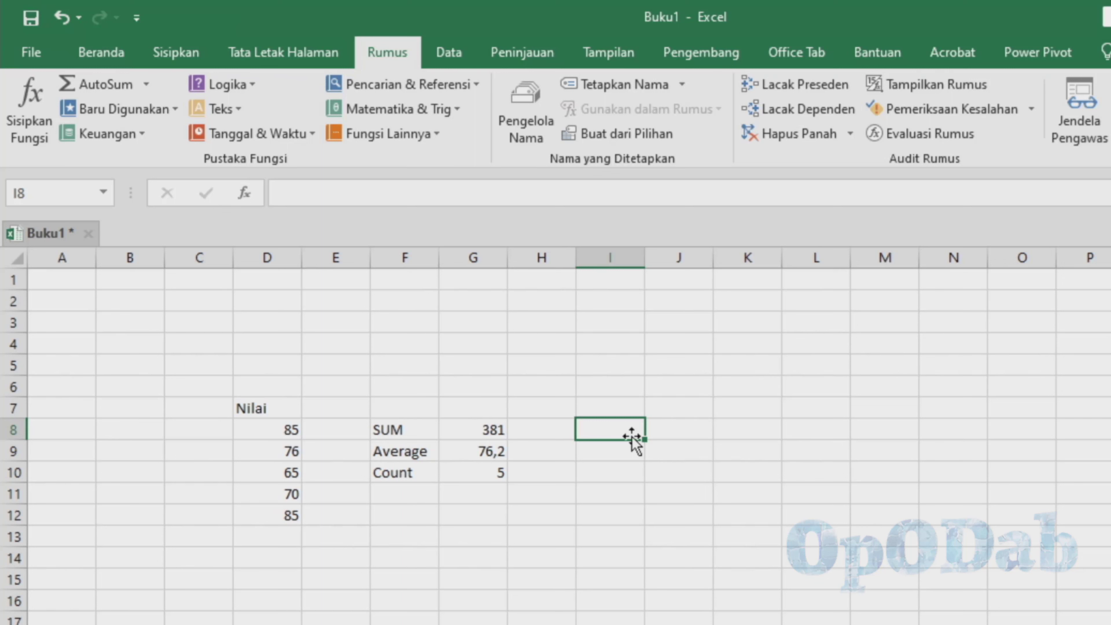
- Type the test entries 1, a, 2, 3, 4, d, f, g down I8:I15
text(1)
key(Return)
text(a)
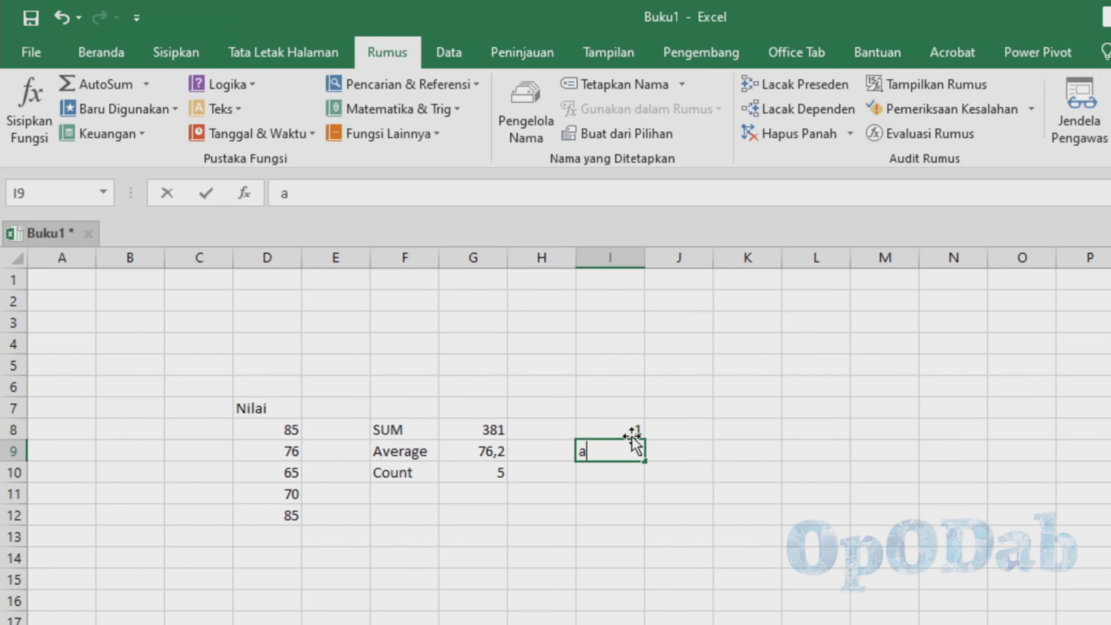
key(Return)
text(2)
key(Return)
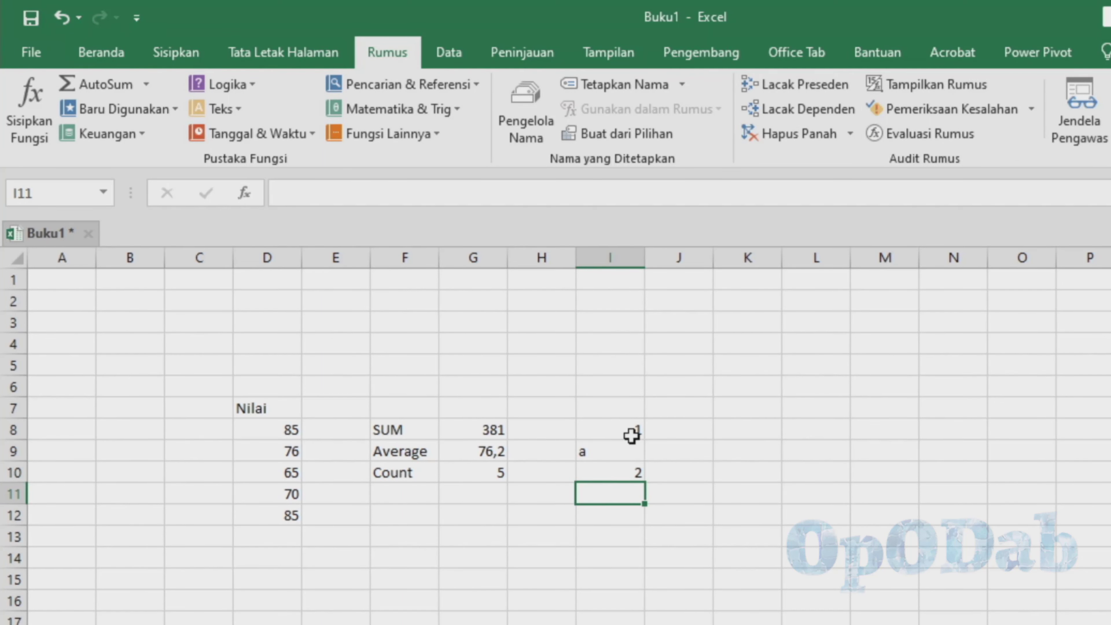
text(3)
key(Return)
text(4)
key(Return)
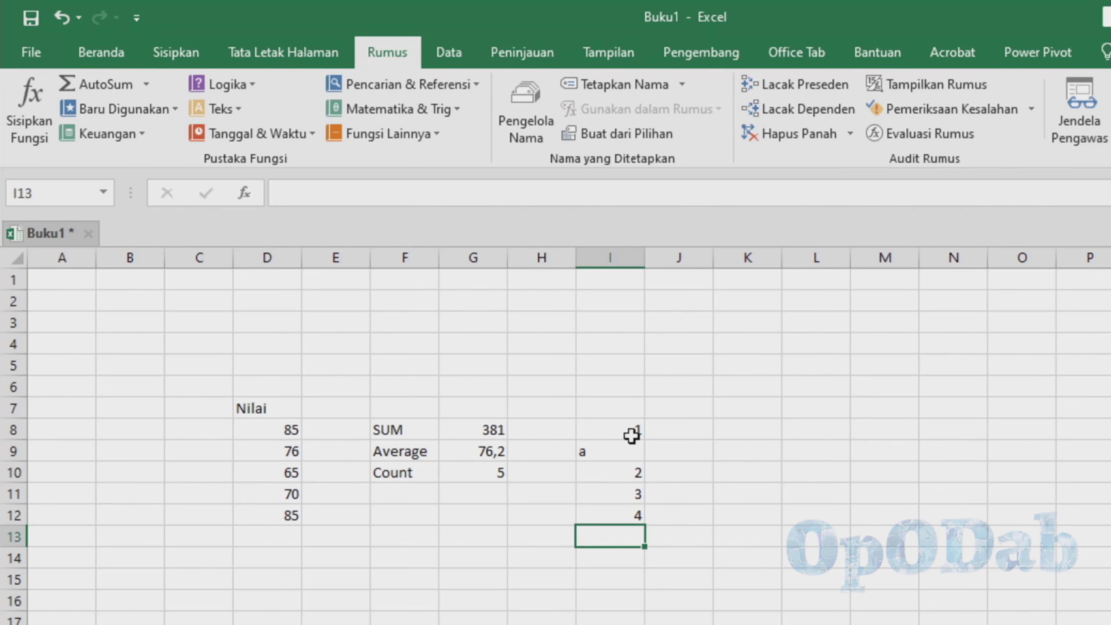
text(d)
key(Return)
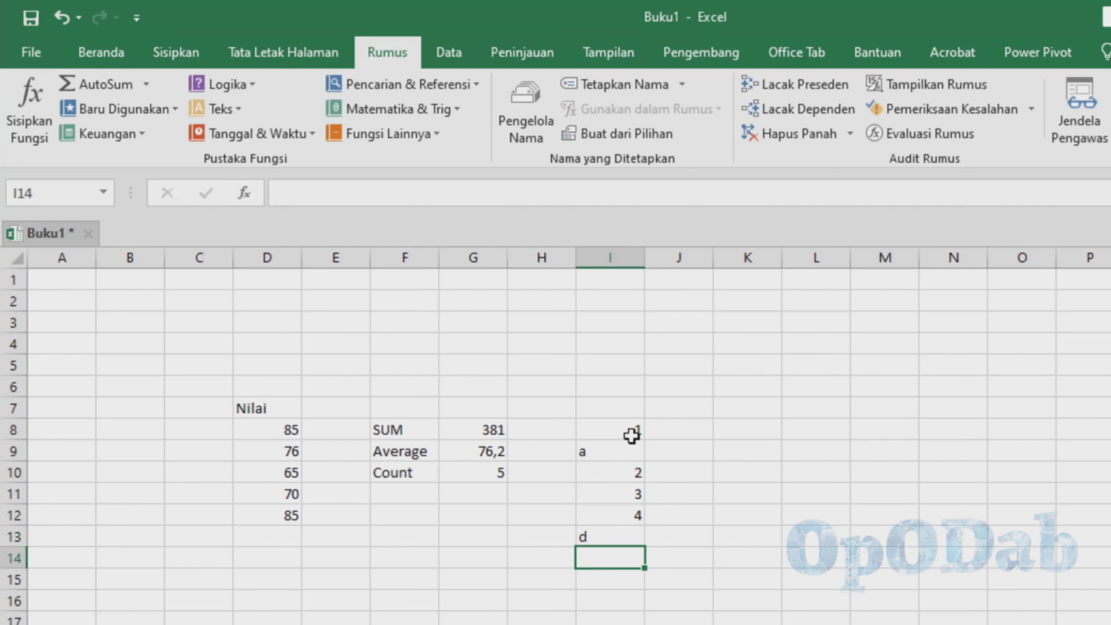
text(f)
key(Return)
text(g)
key(Return)
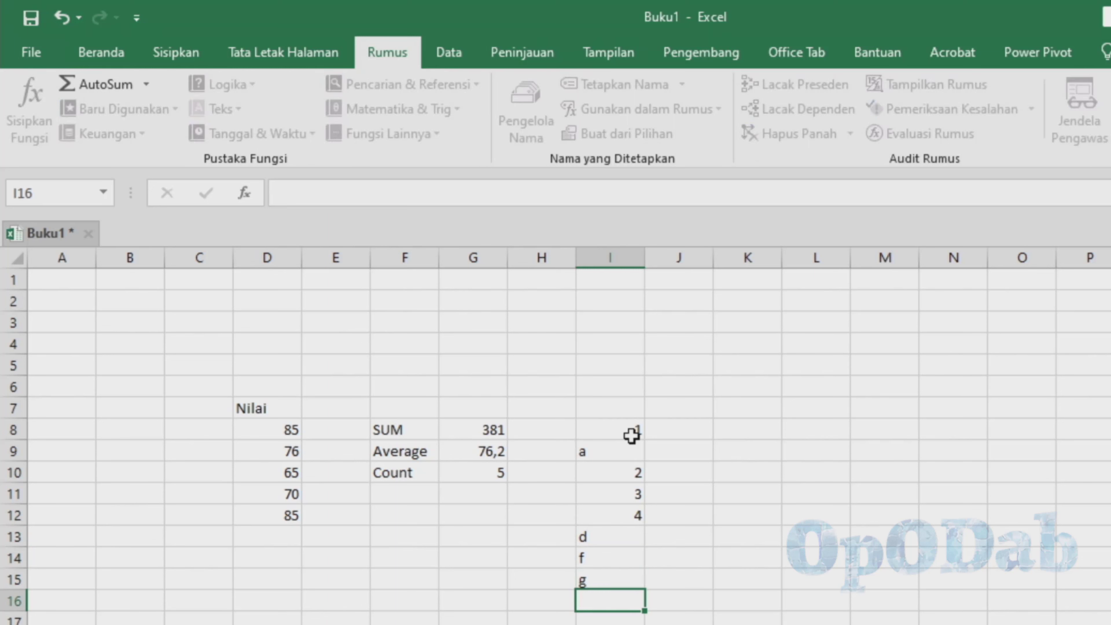
- Enter =COUNT(I8:I15) in K8, returning 4 for the numeric entries
click(746, 436)
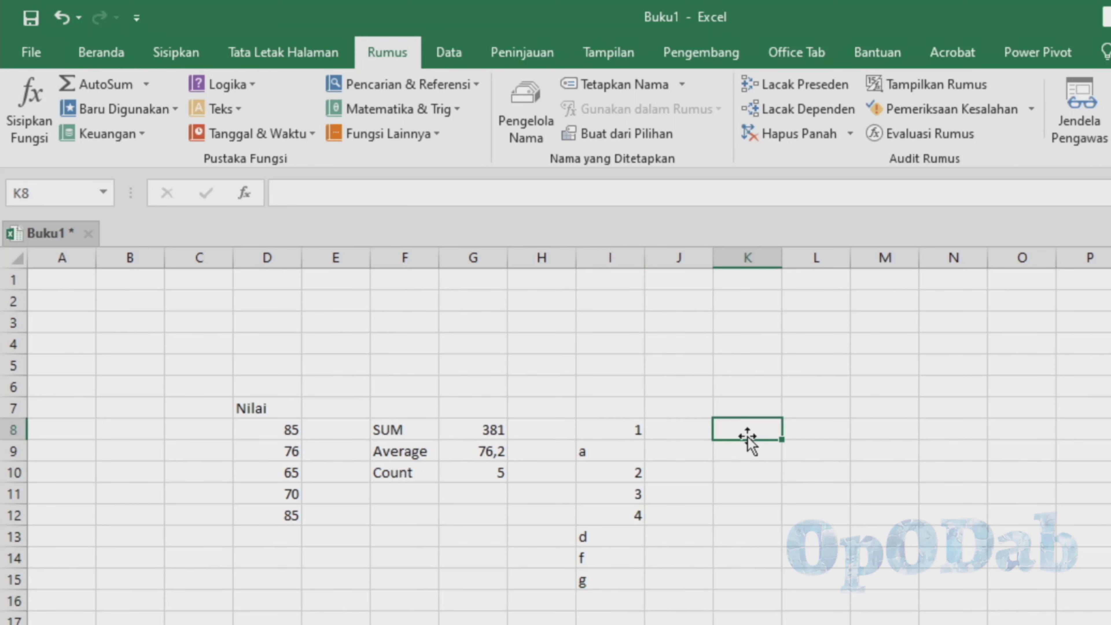
drag(593, 428, 630, 579)
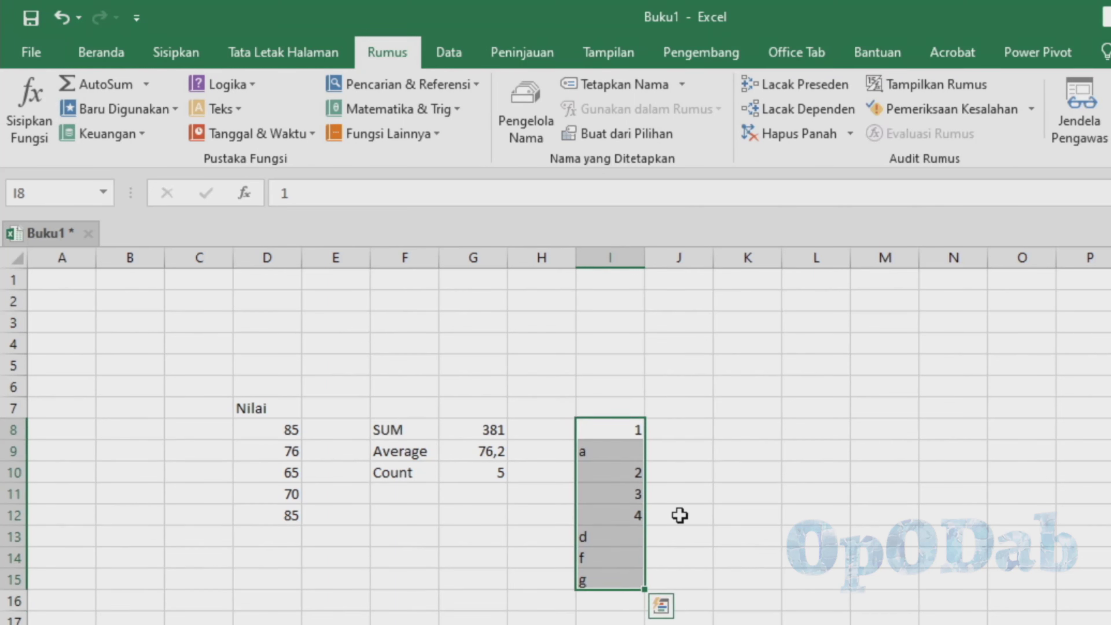
click(739, 433)
text(=)
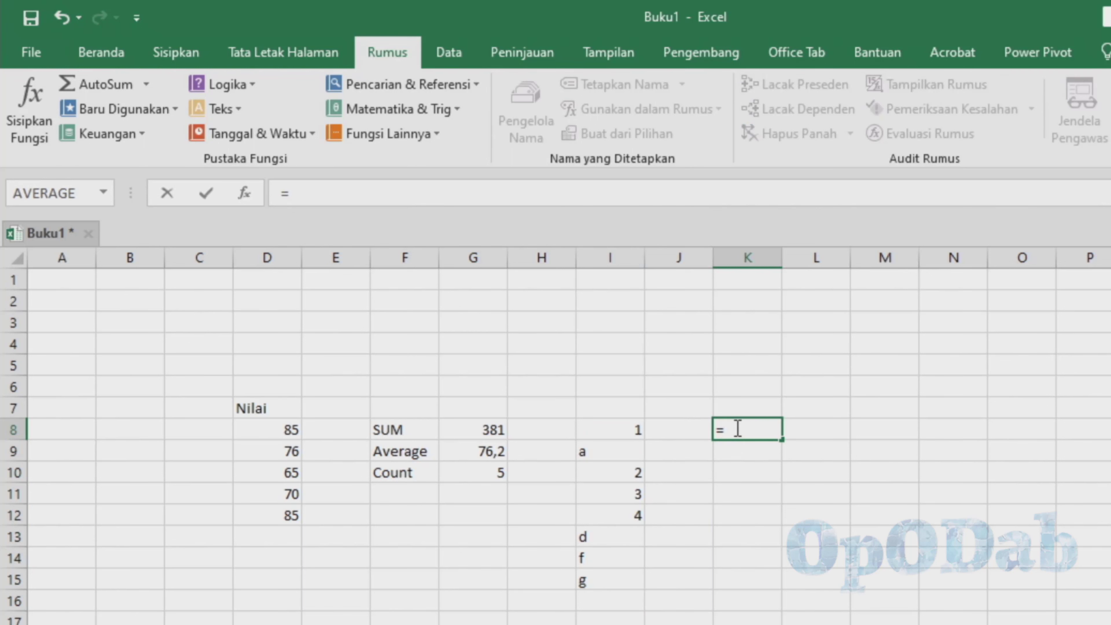
text(count()
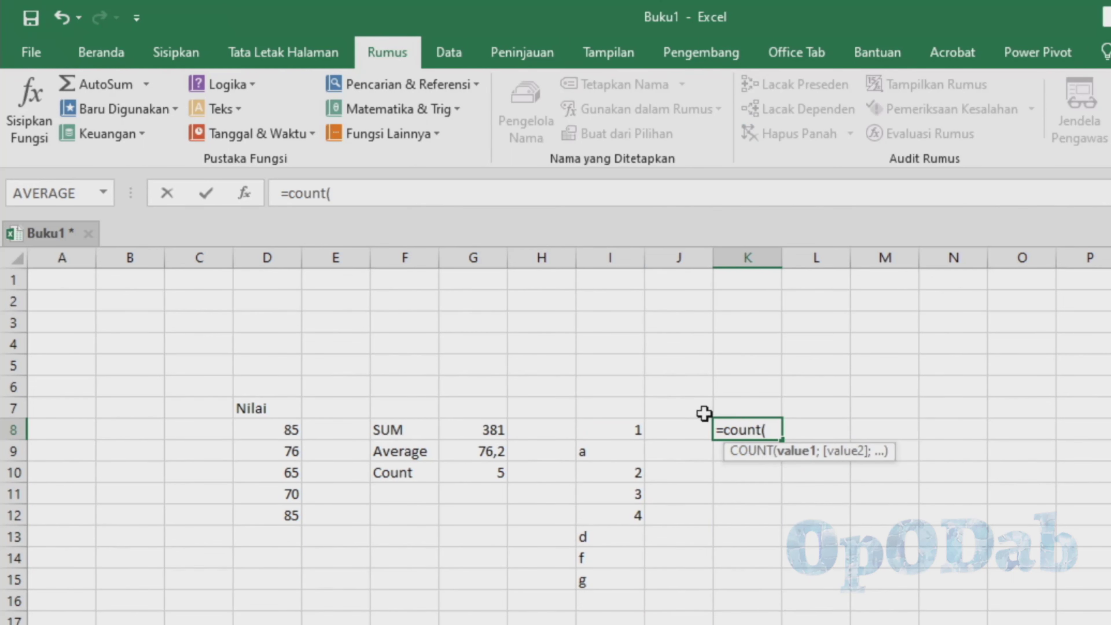
click(623, 427)
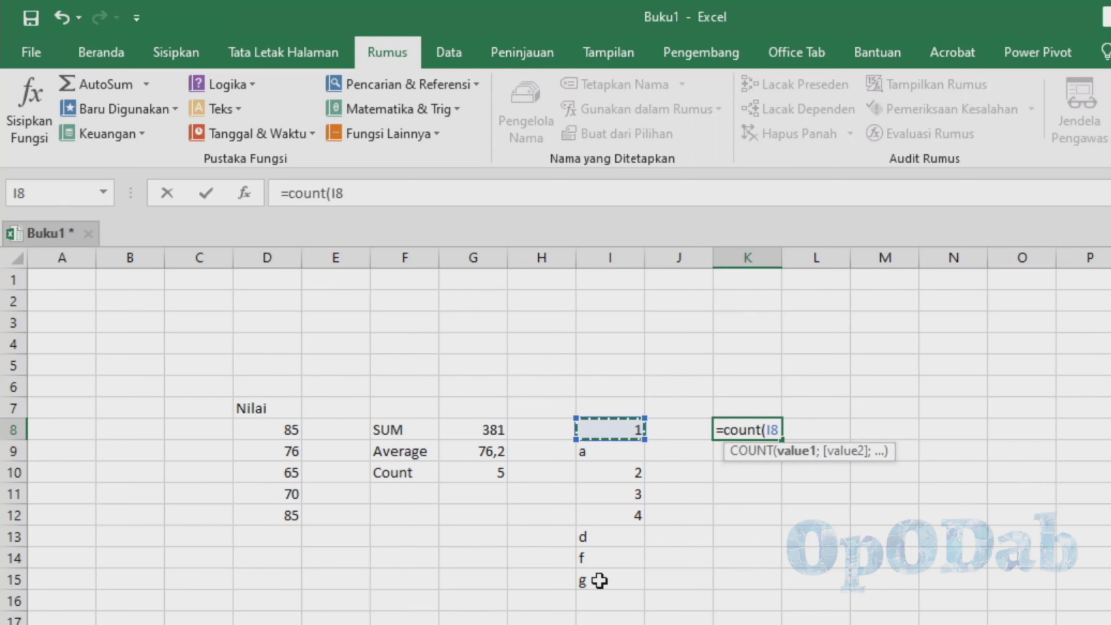
drag(599, 580, 599, 581)
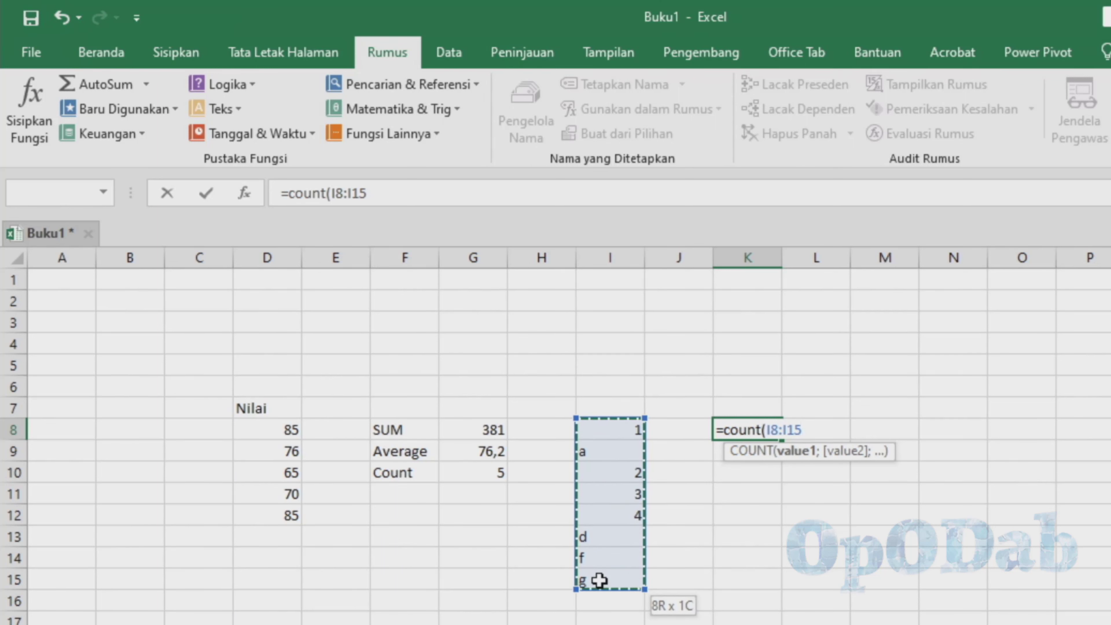
text())
key(Return)
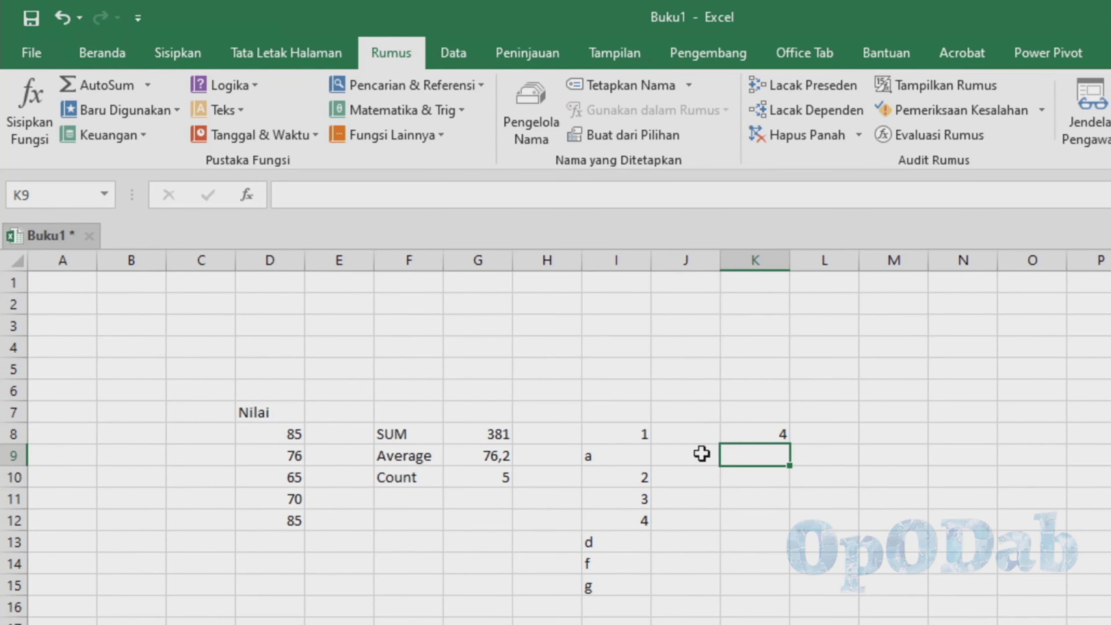
drag(639, 433, 625, 588)
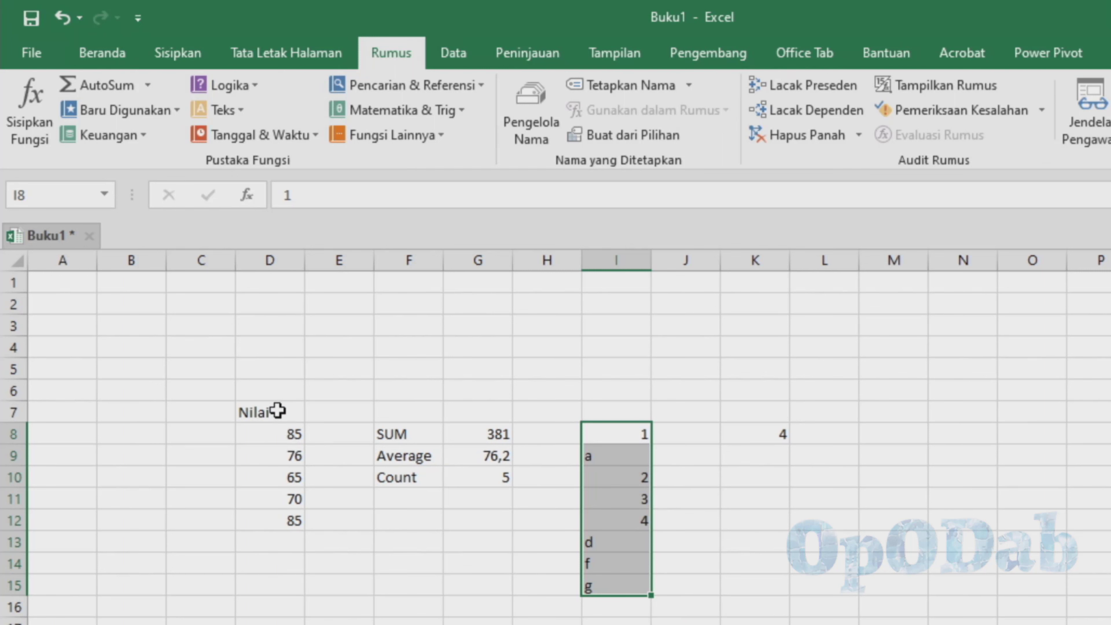
- Change I9 to 7, I13 to 8 and I8 to b, raising K8's count to 5
drag(277, 411, 278, 520)
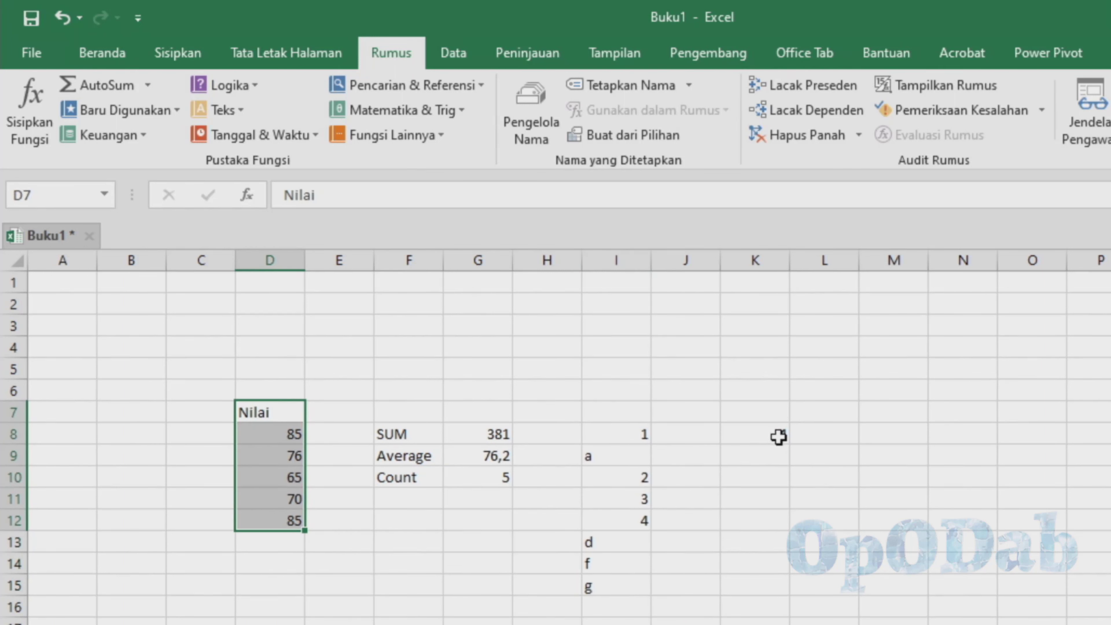
click(779, 436)
text(=COUNT(I8:I15))
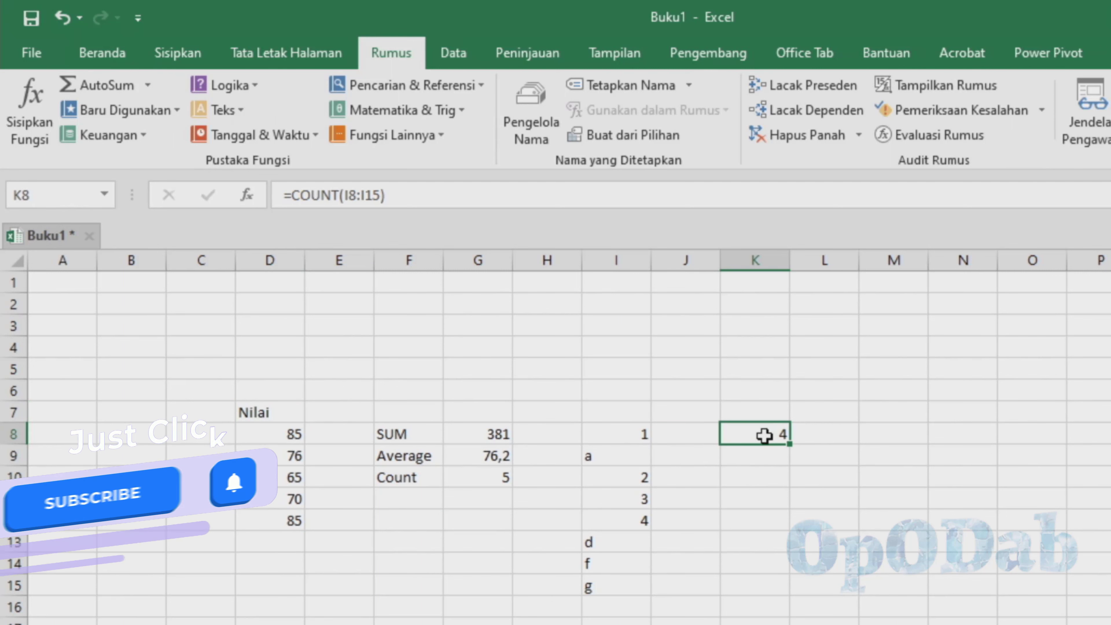
click(602, 464)
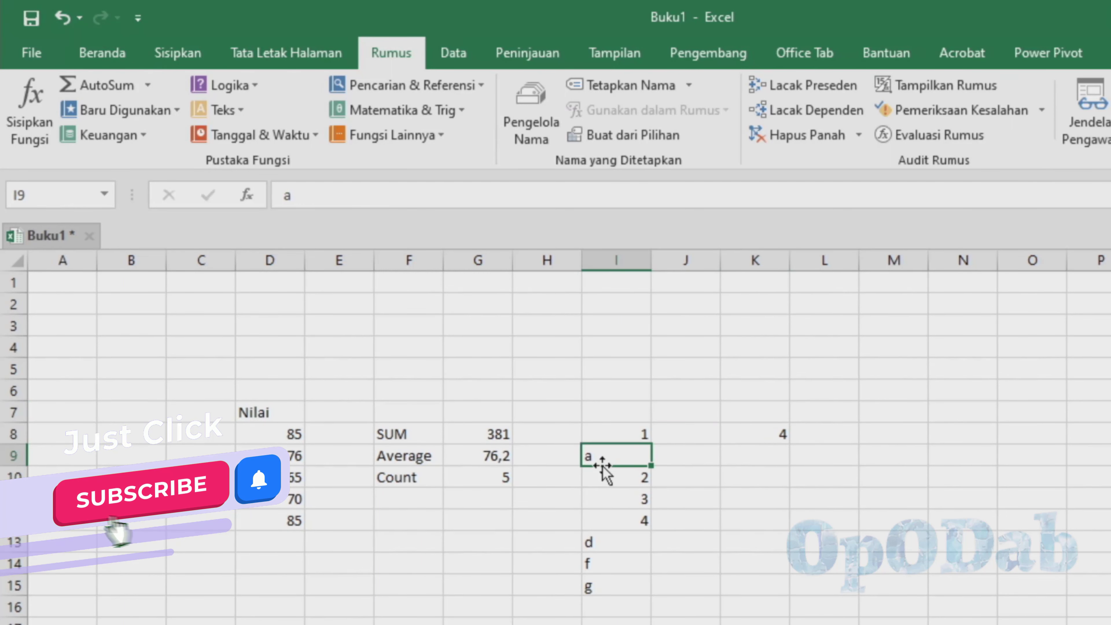
text(7)
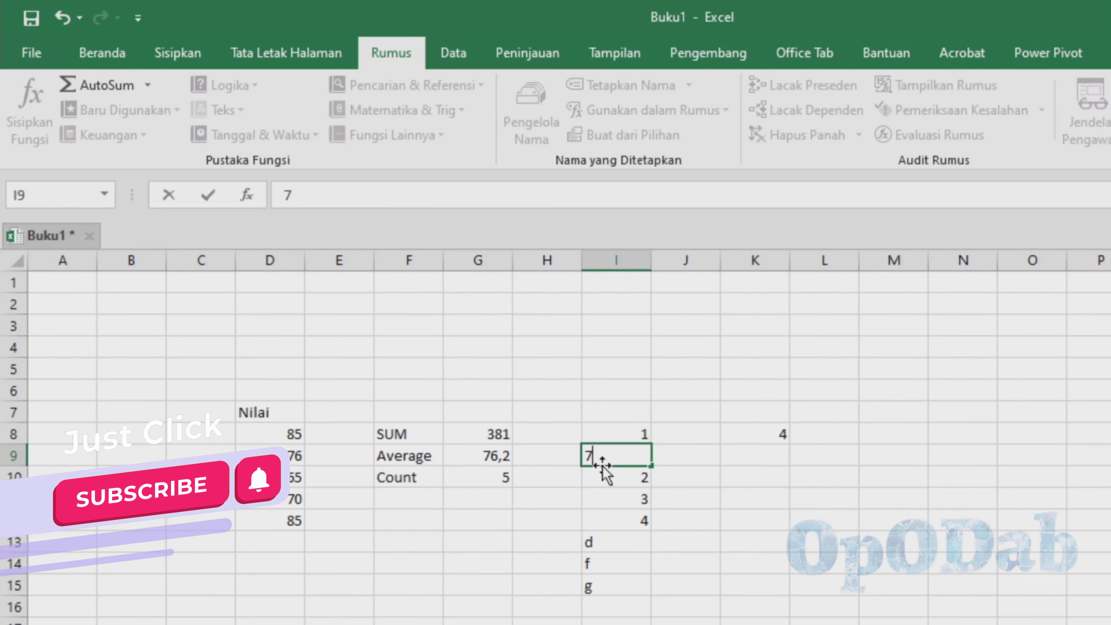
key(Return)
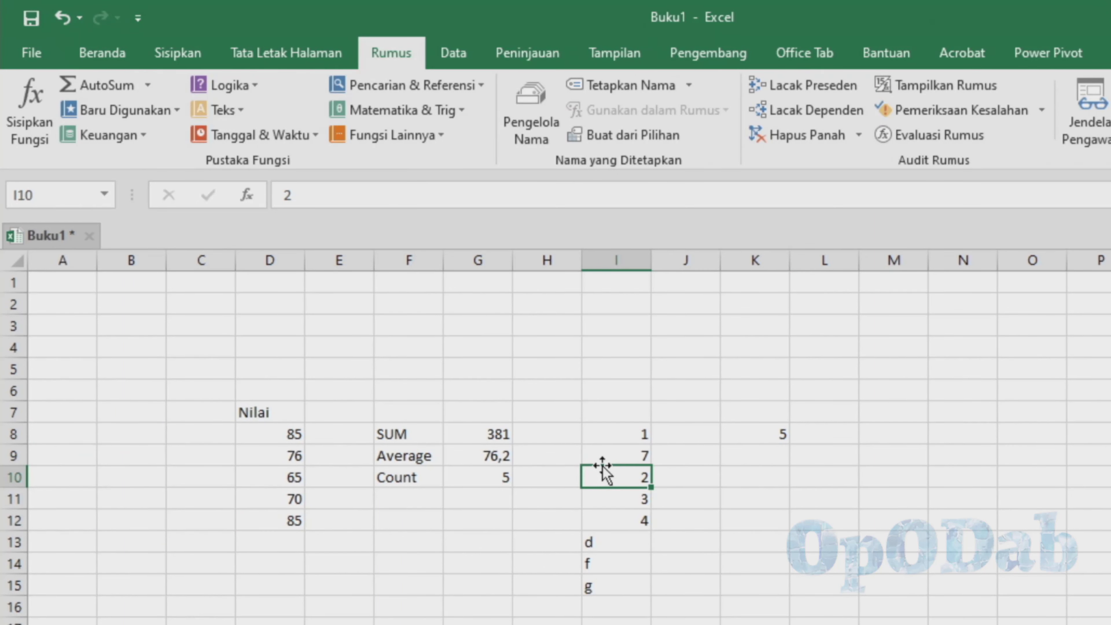
click(621, 548)
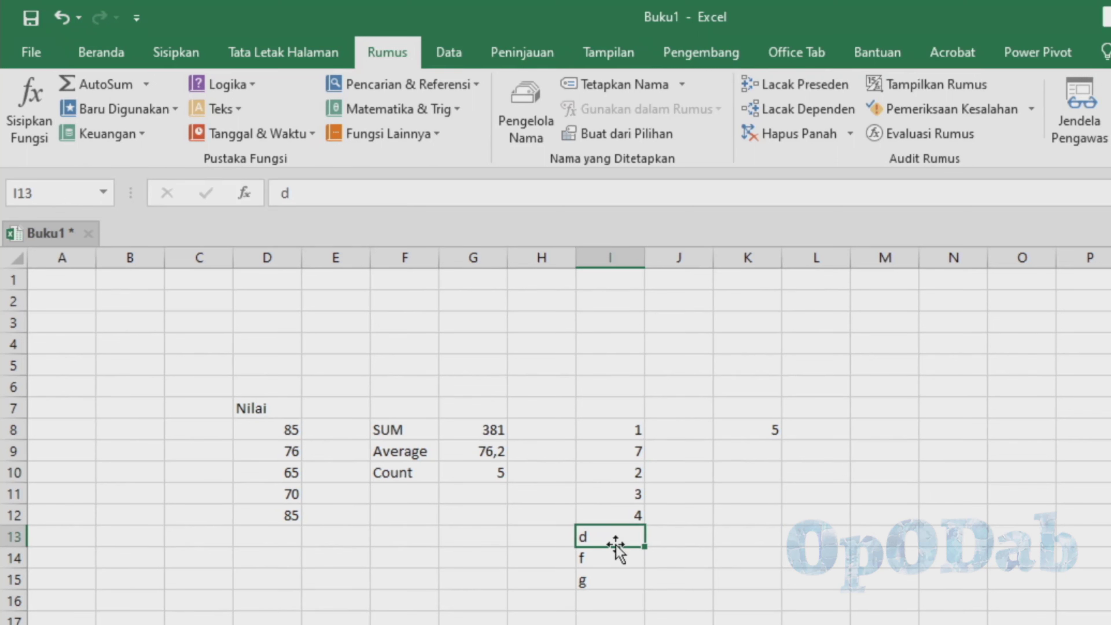
text(8)
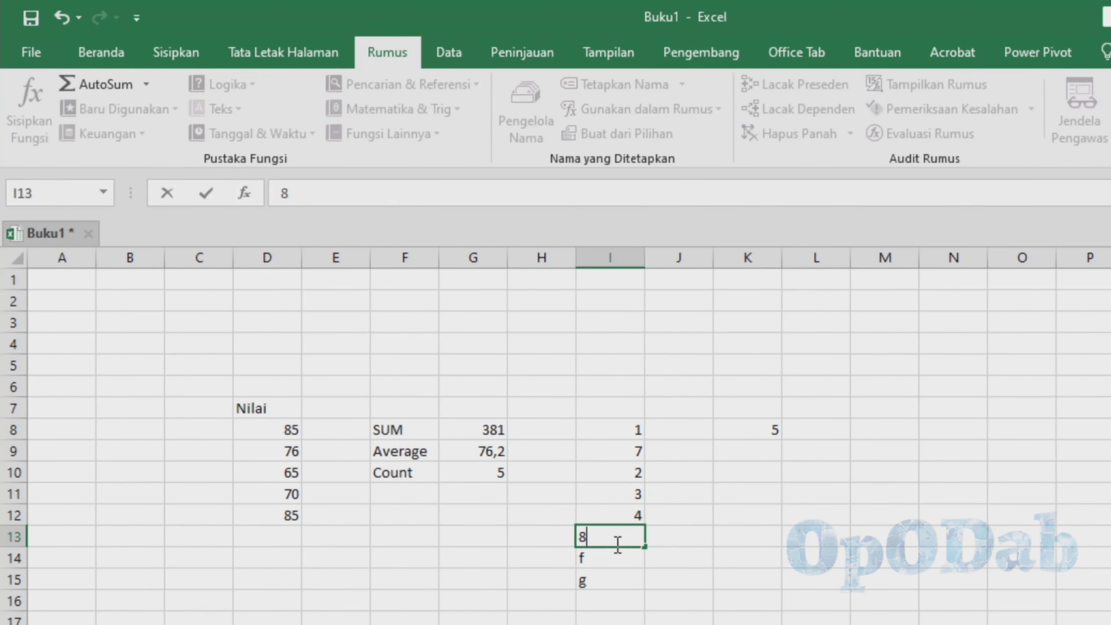
key(Return)
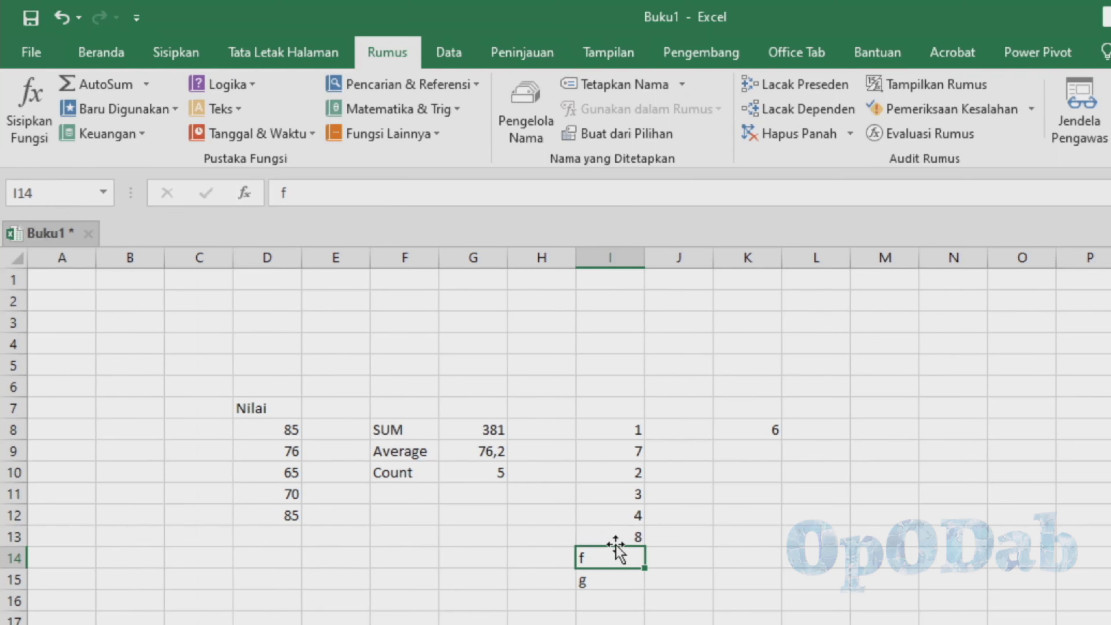
key(Up)
key(Up)
key(Up)
key(Up)
key(Up)
key(Up)
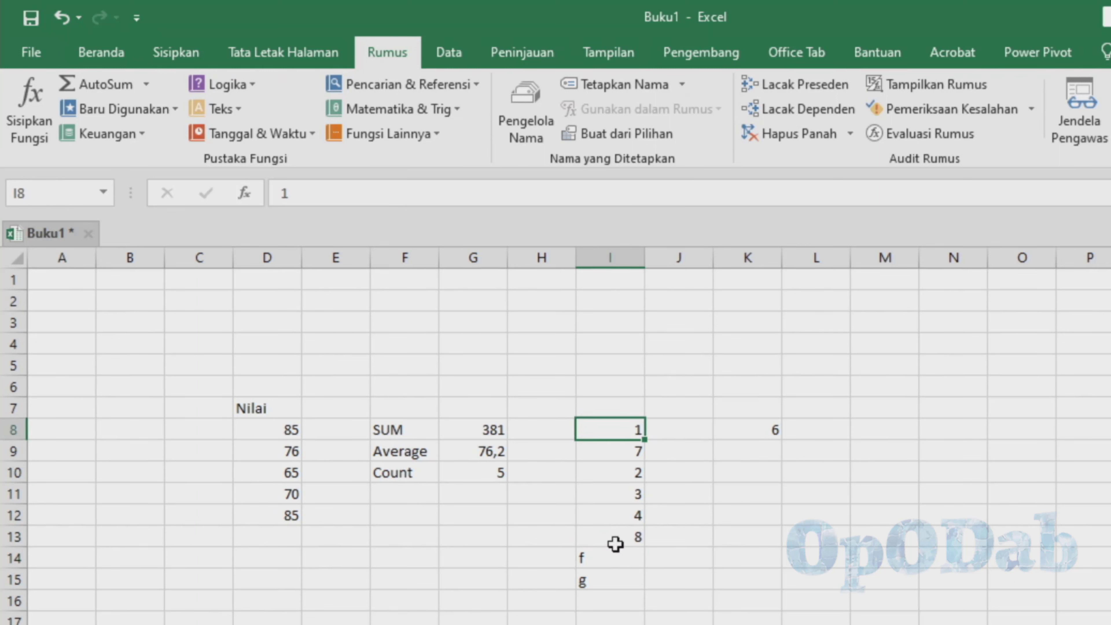
text(b)
key(Return)
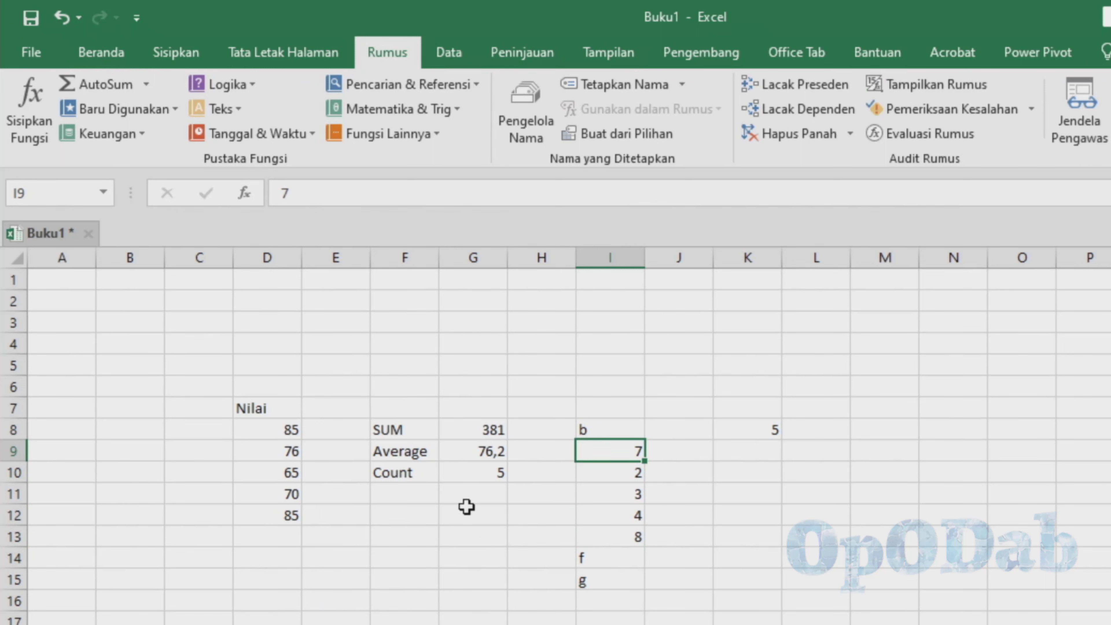
click(281, 473)
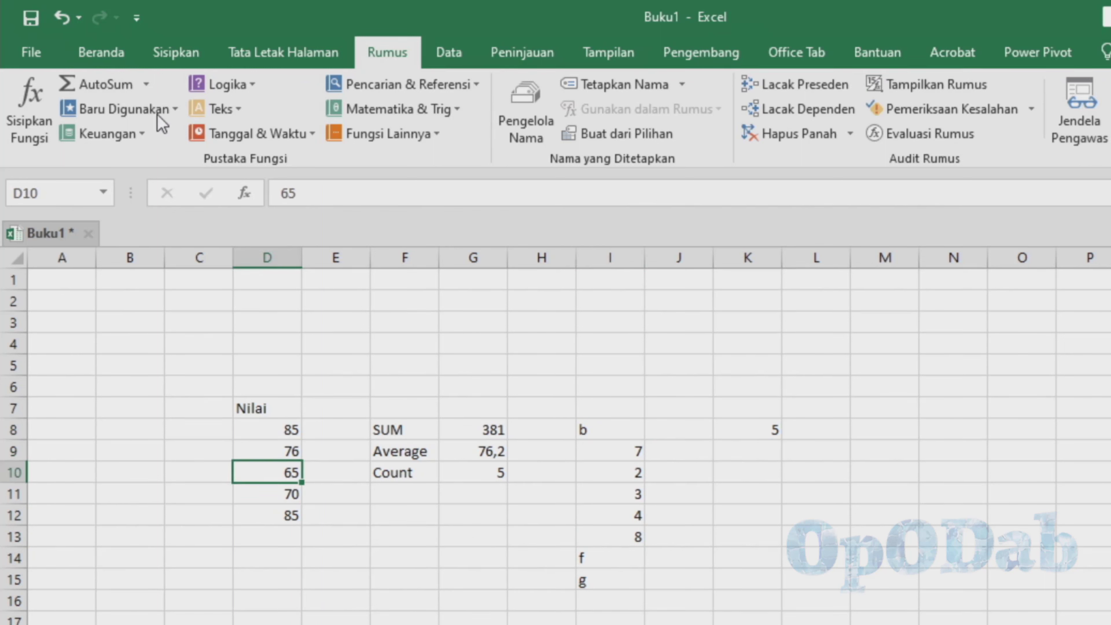
- Review the AutoSum function list and select F11 below the Count label
click(176, 112)
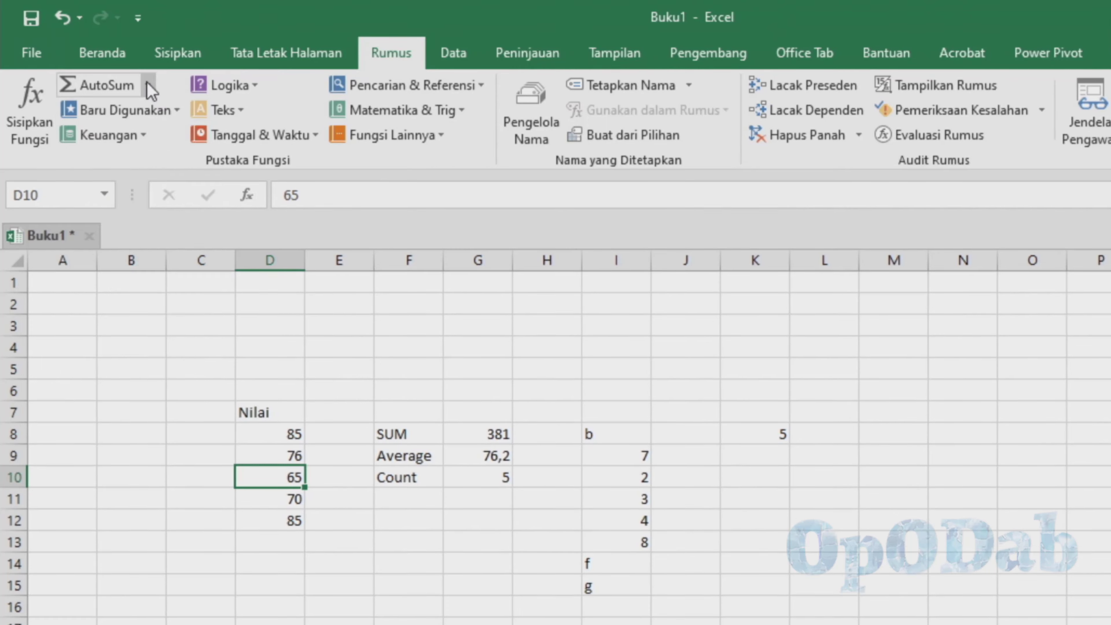
click(145, 84)
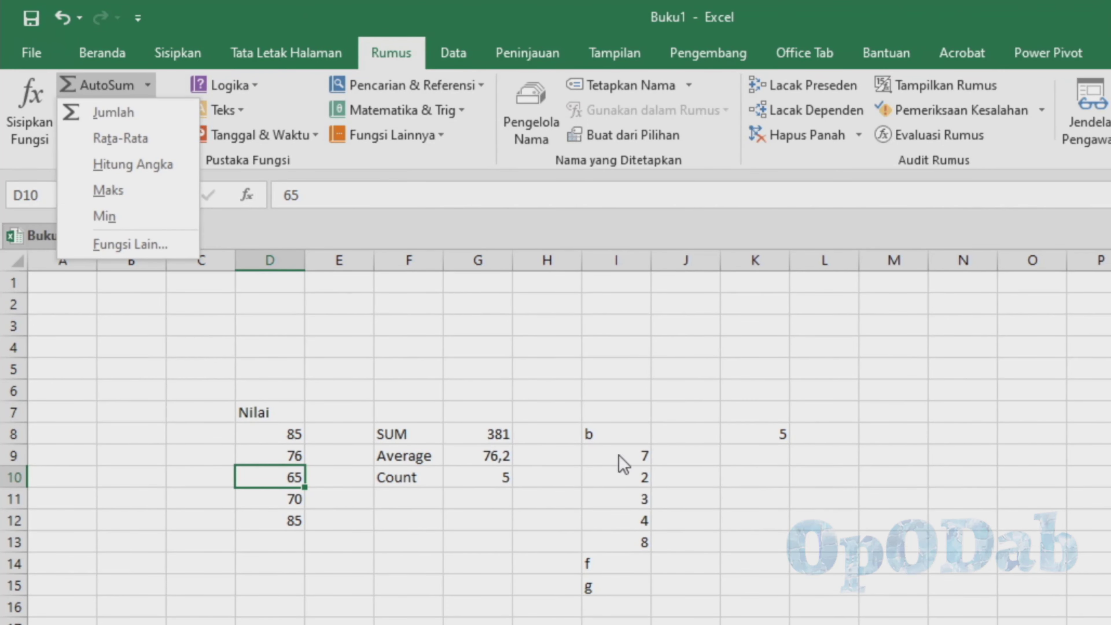
click(385, 502)
- Commit the Max label in F11 and select D13 below the Nilai values
text(Max)
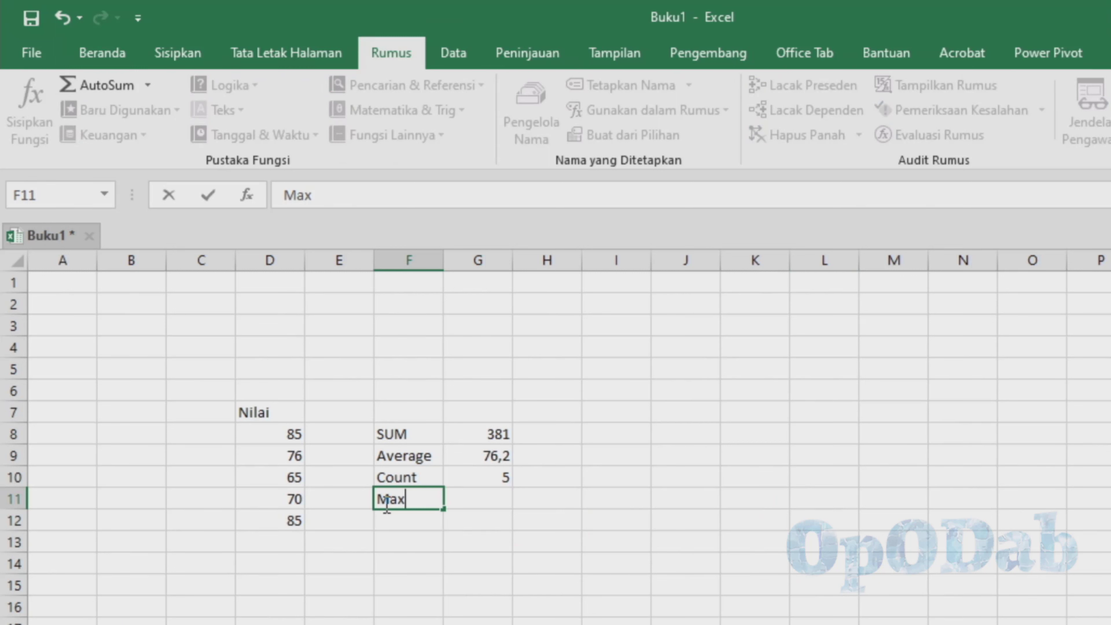
key(Return)
key(Return)
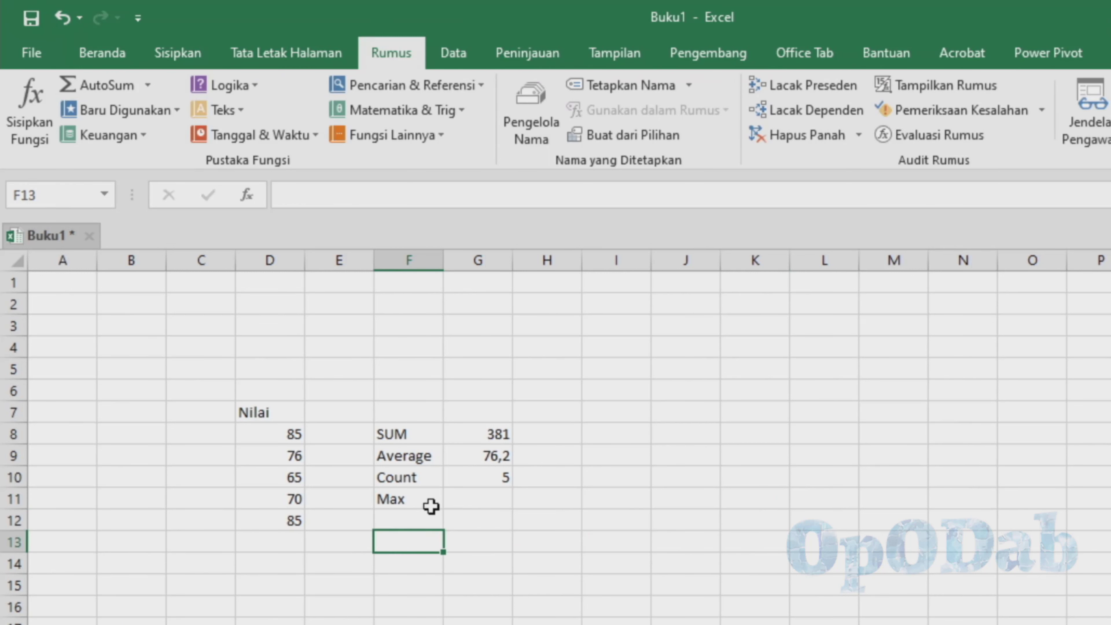
drag(283, 430, 302, 524)
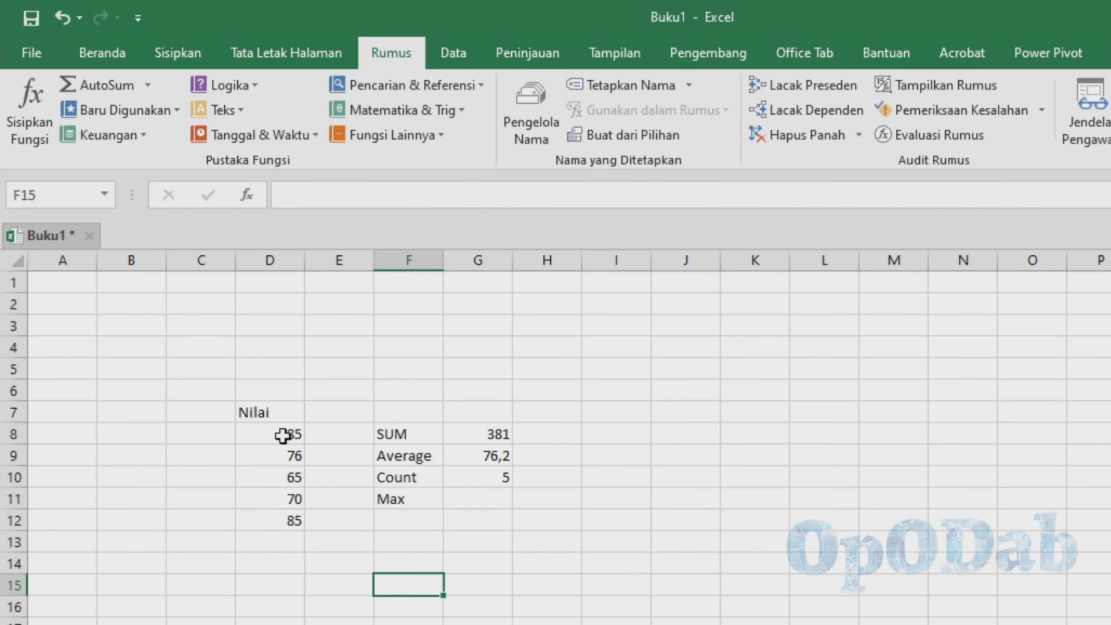
drag(282, 435, 293, 621)
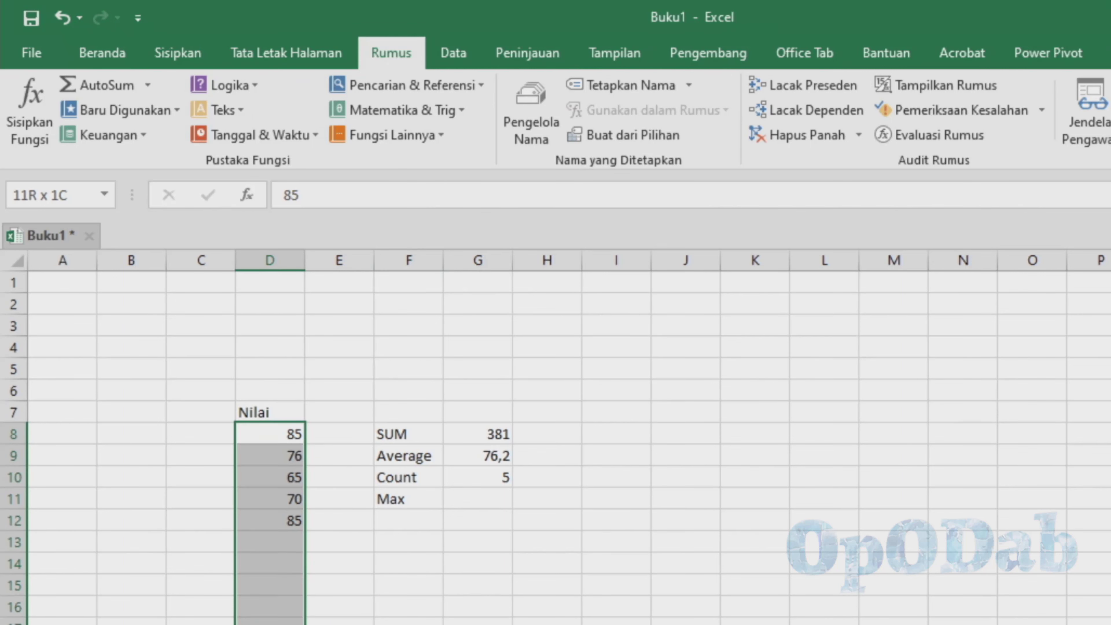
click(291, 542)
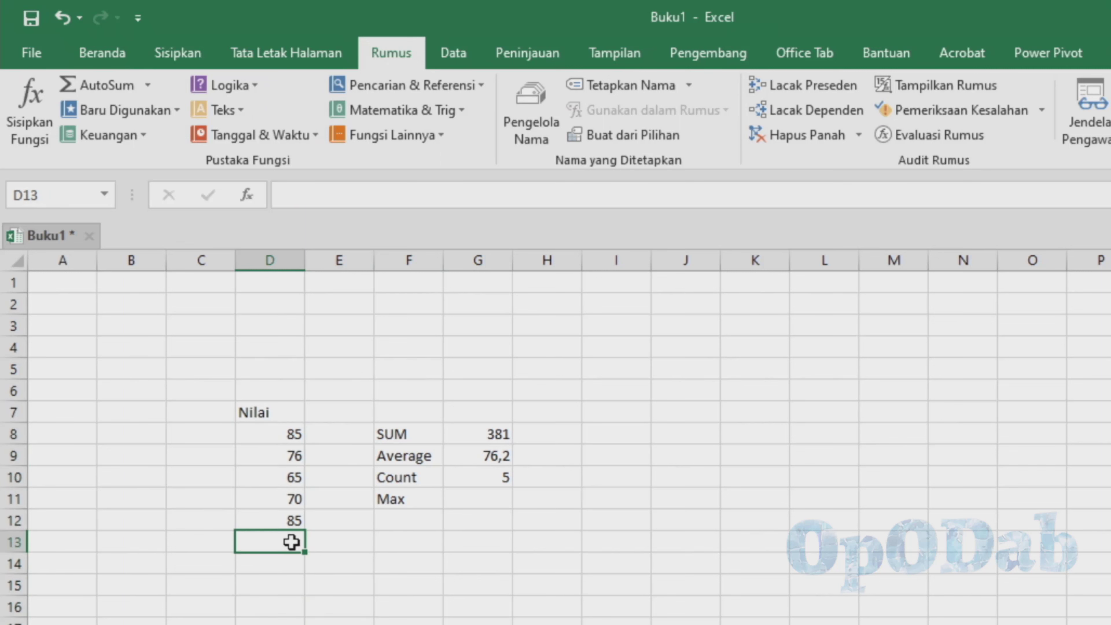
- Add 18, 37, 48, 19 and 31 to the Nilai column in D13:D17
text(18)
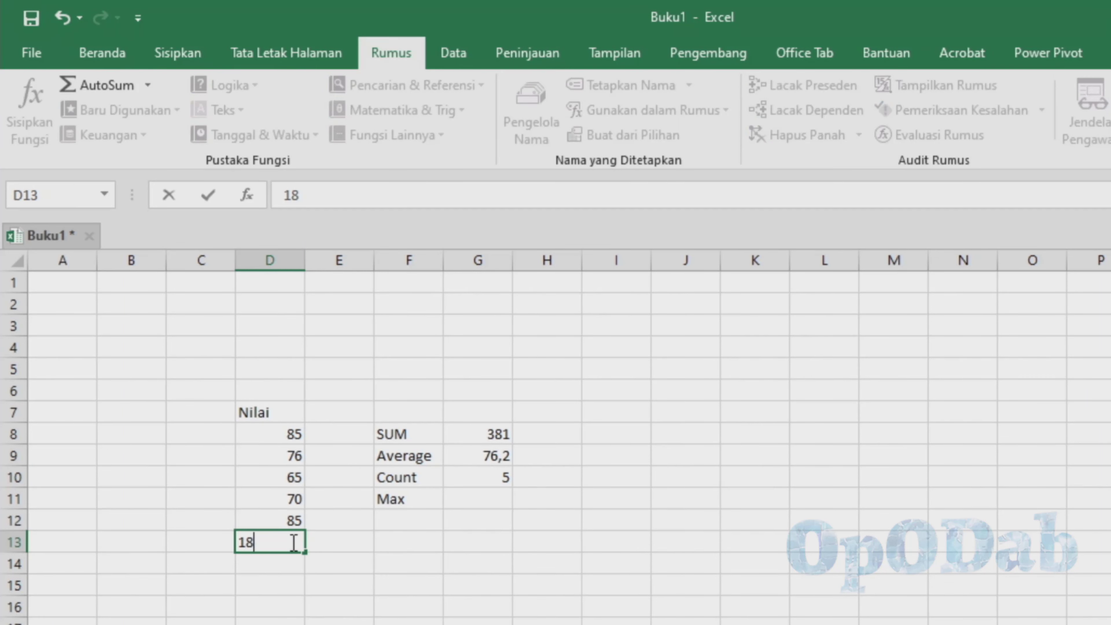
key(Return)
text(37)
key(Return)
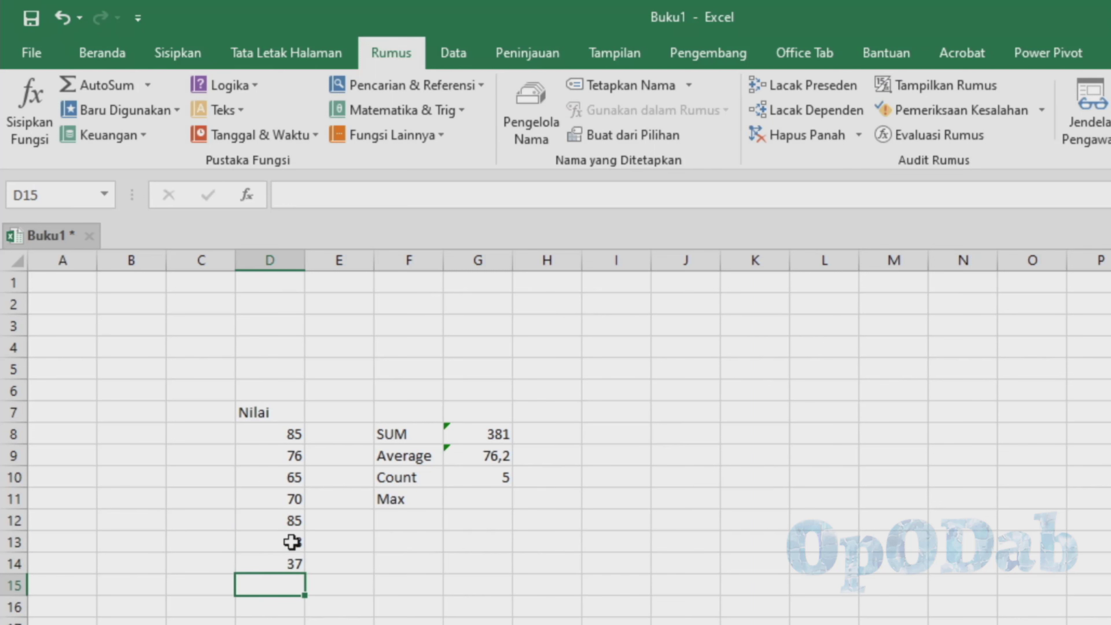
text(48)
key(Return)
text(19)
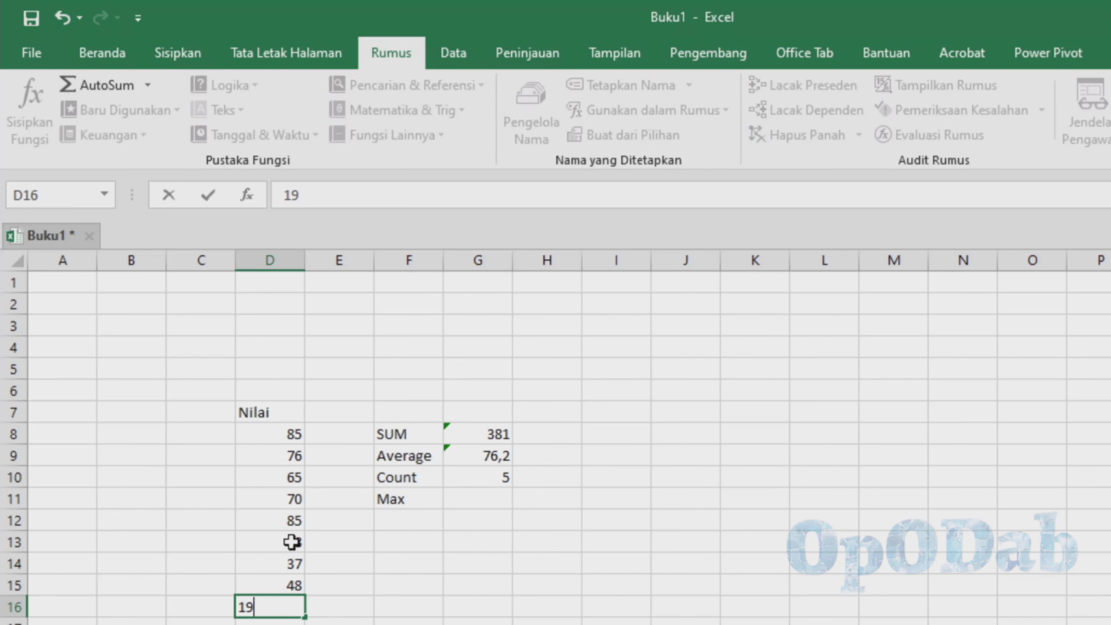
key(Return)
text(31)
drag(270, 434, 270, 621)
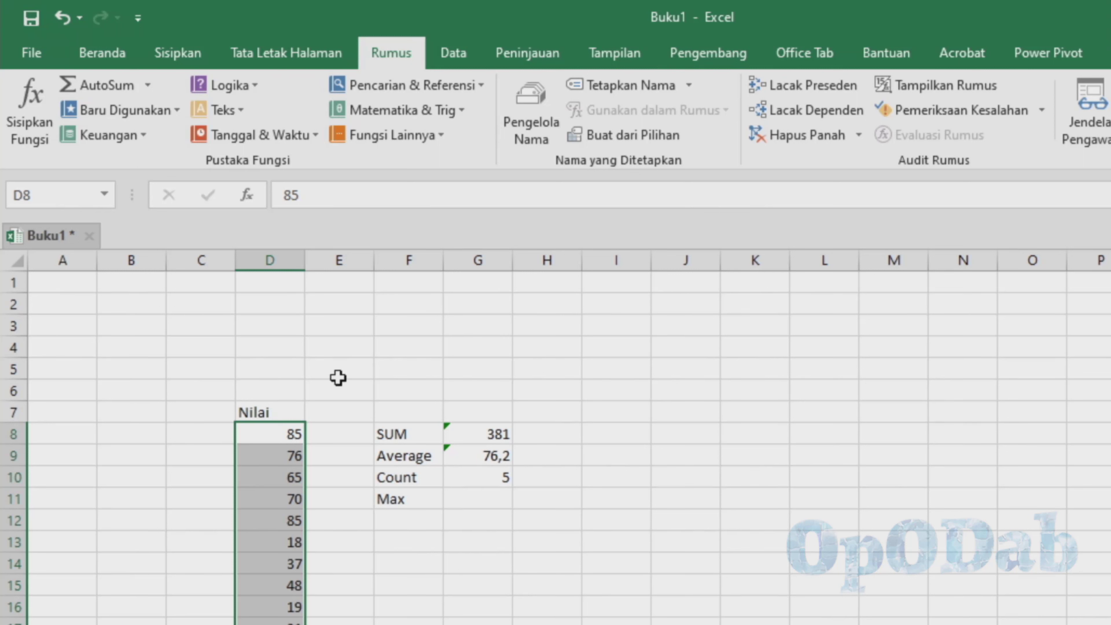
- Enter =MAX(D8:D17) in G11 beside Max, returning 85
click(148, 87)
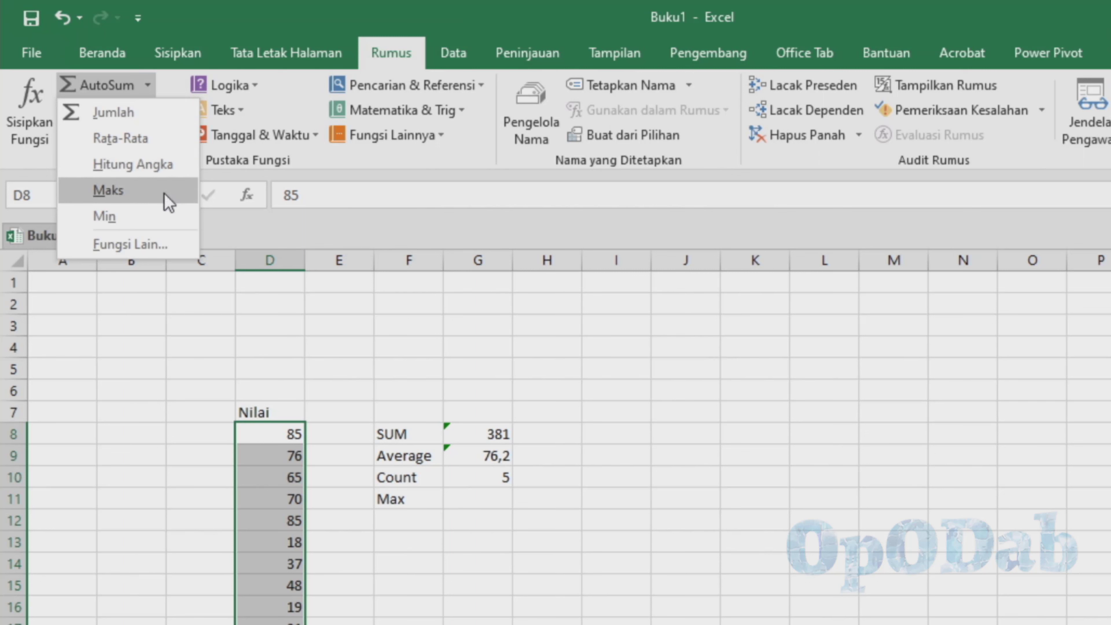
click(474, 501)
click(472, 500)
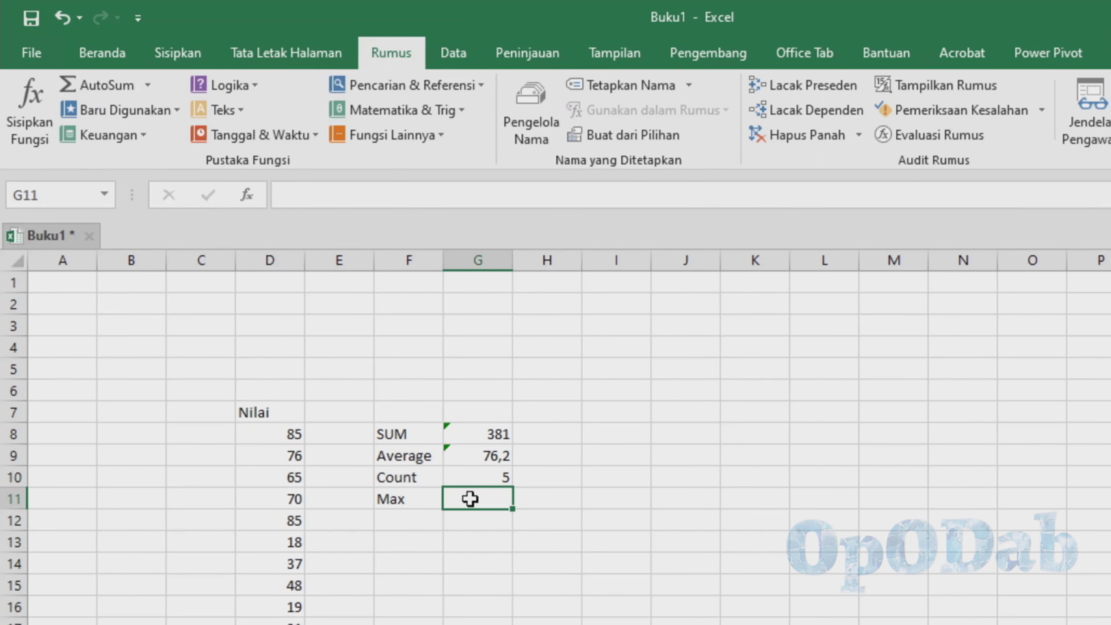
text(=)
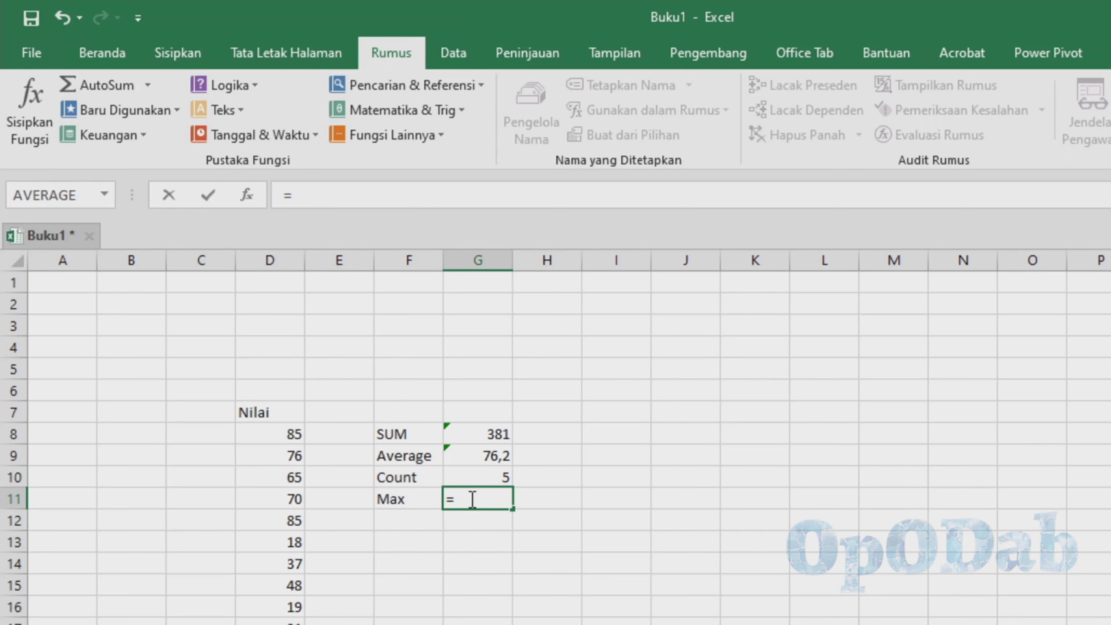
text(mak)
key(BackSpace)
text(x()
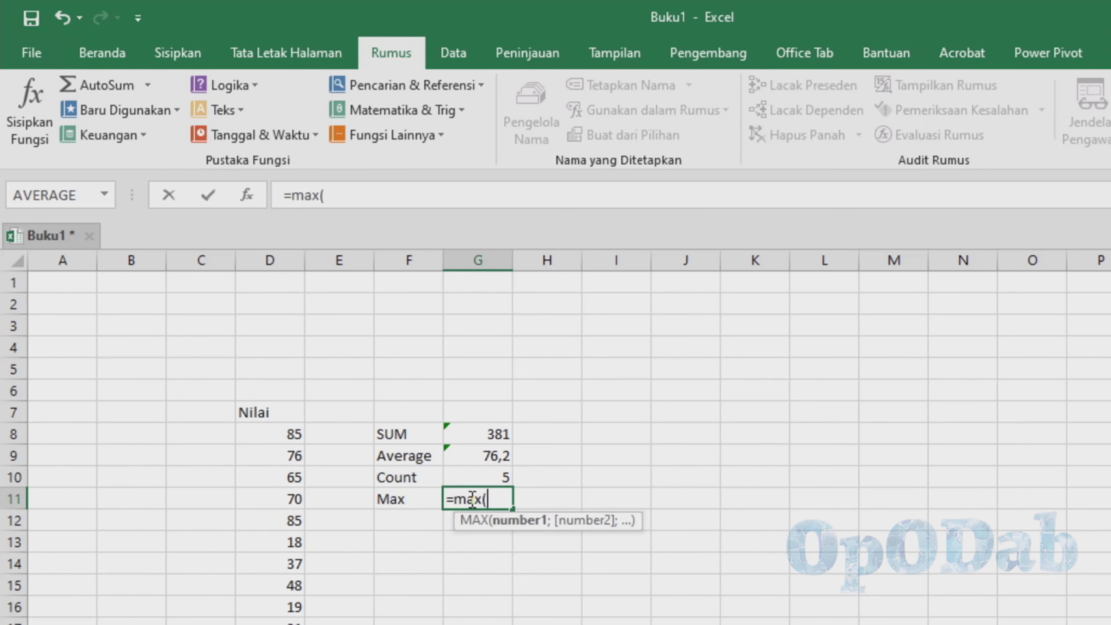
click(285, 433)
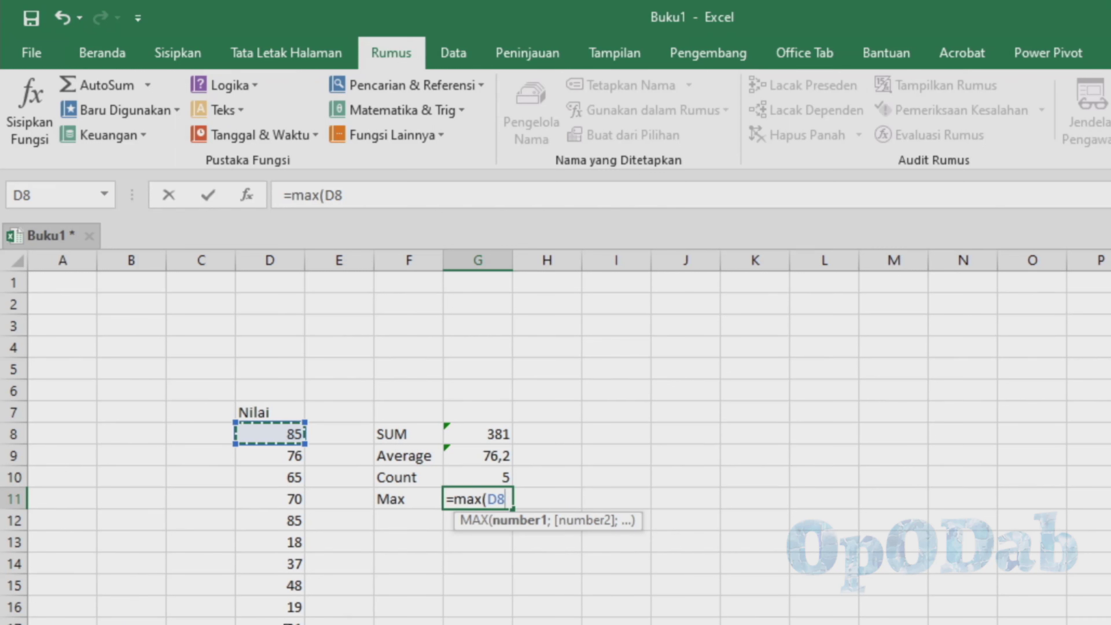
key(ctrl+shift+Down)
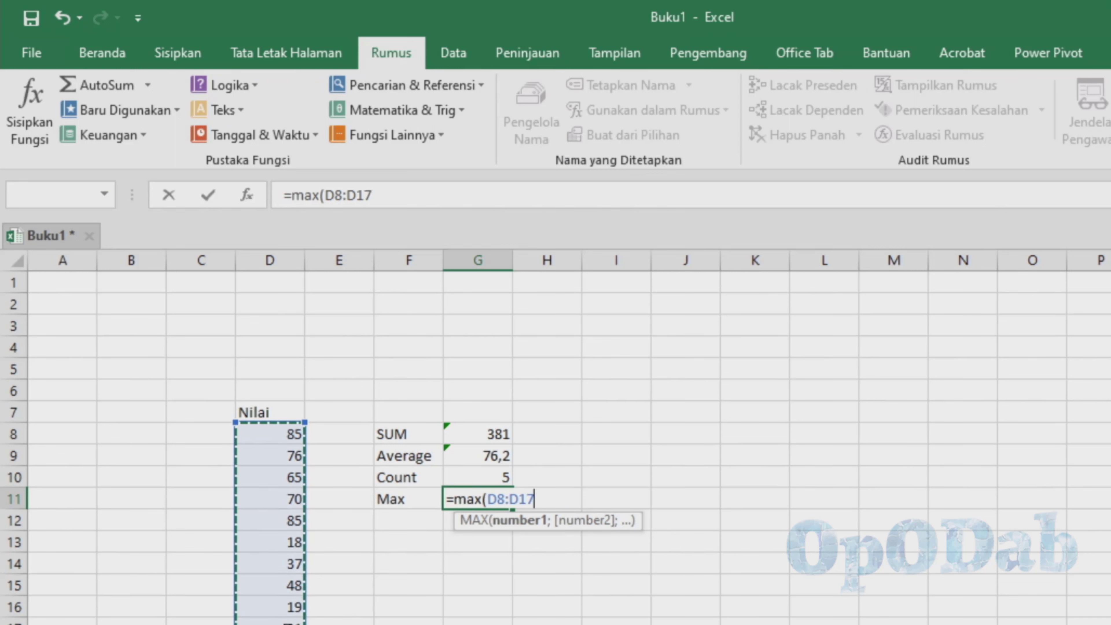
text())
key(ctrl+Return)
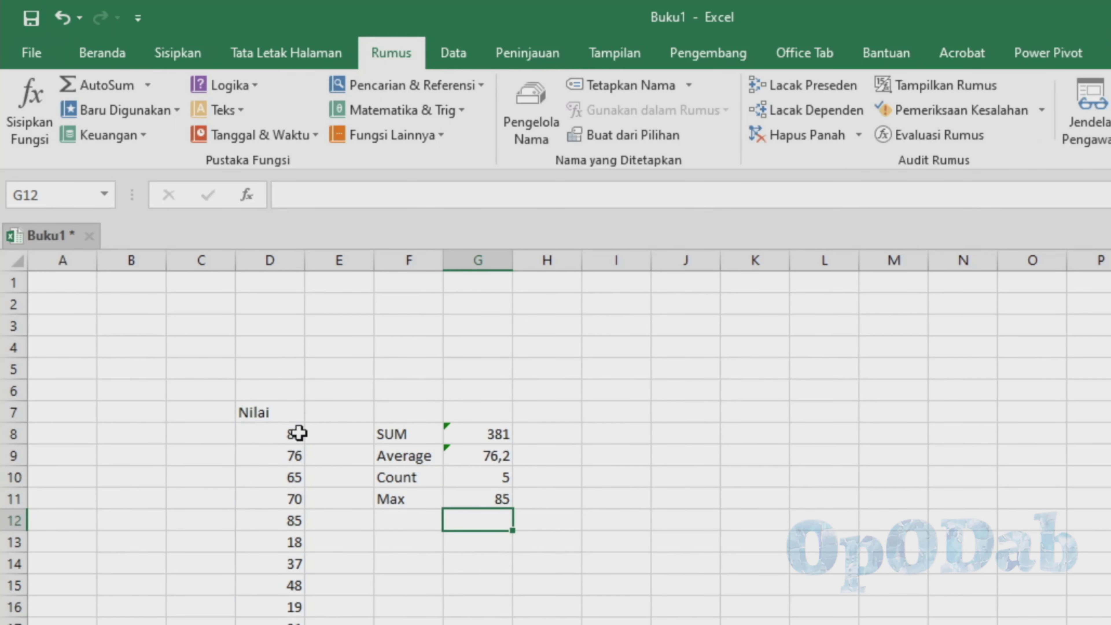
- Change D16 from 19 to 90 and watch the Max result in G11 update
drag(295, 435, 295, 619)
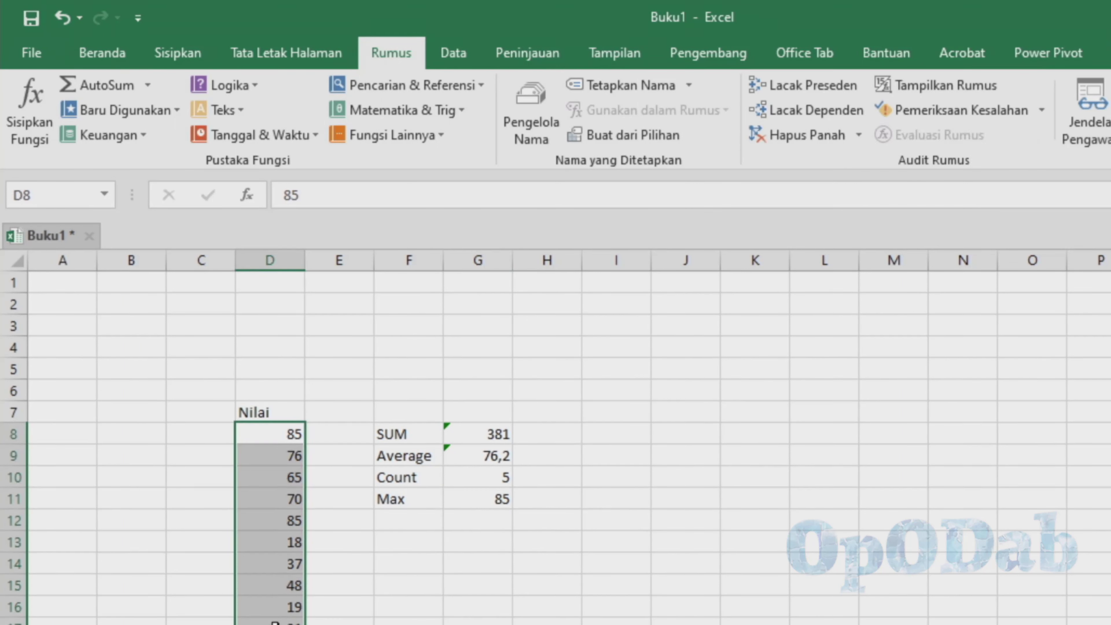
click(271, 609)
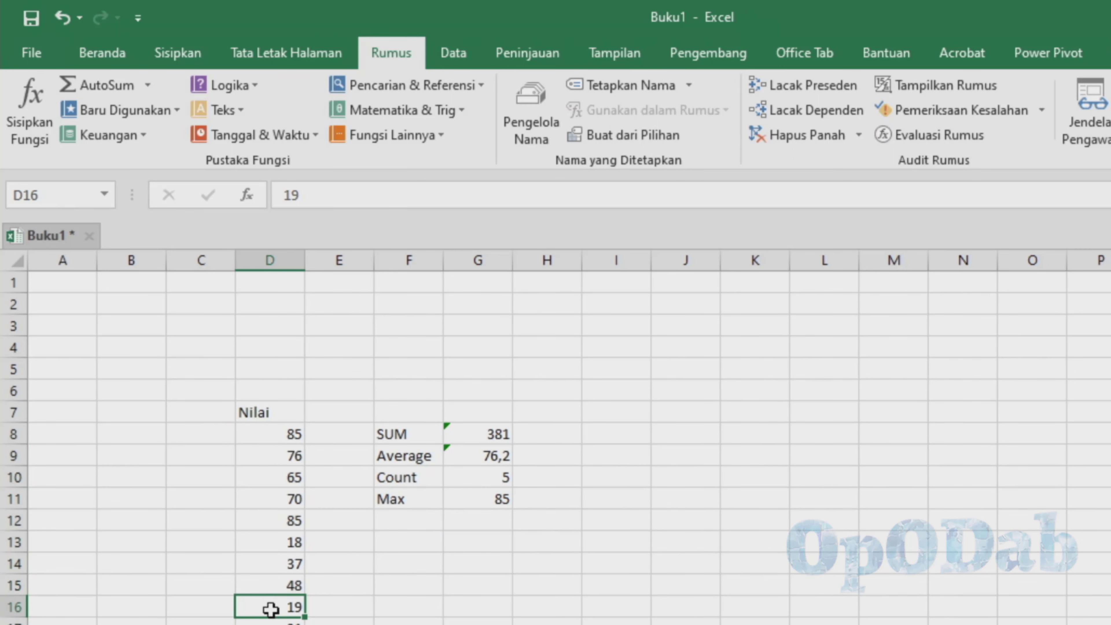
text(90)
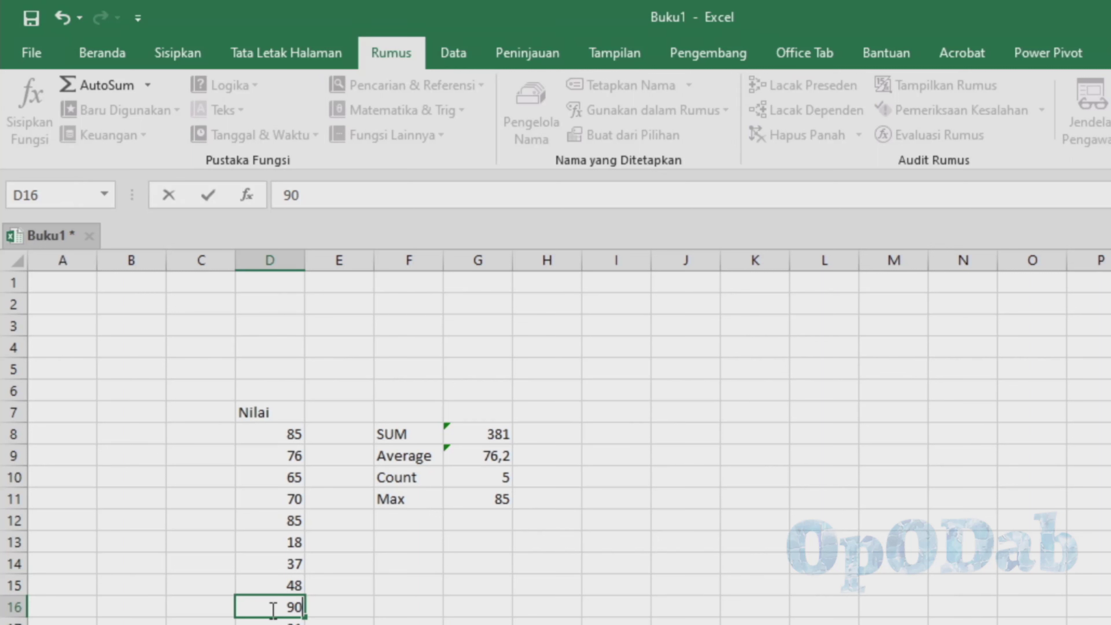
key(Return)
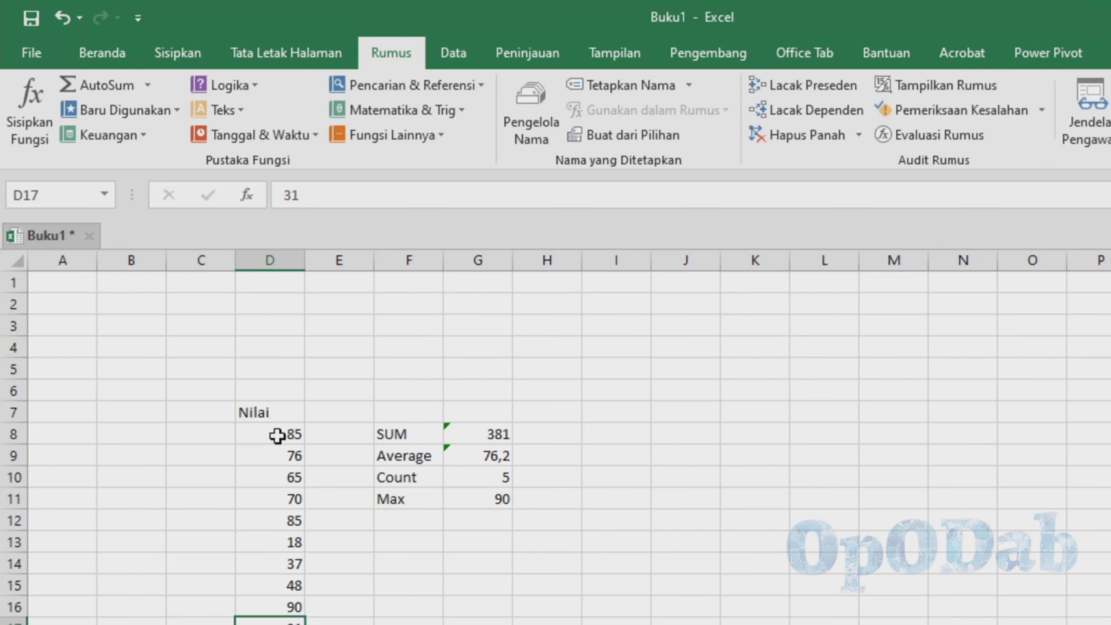
drag(278, 433, 251, 621)
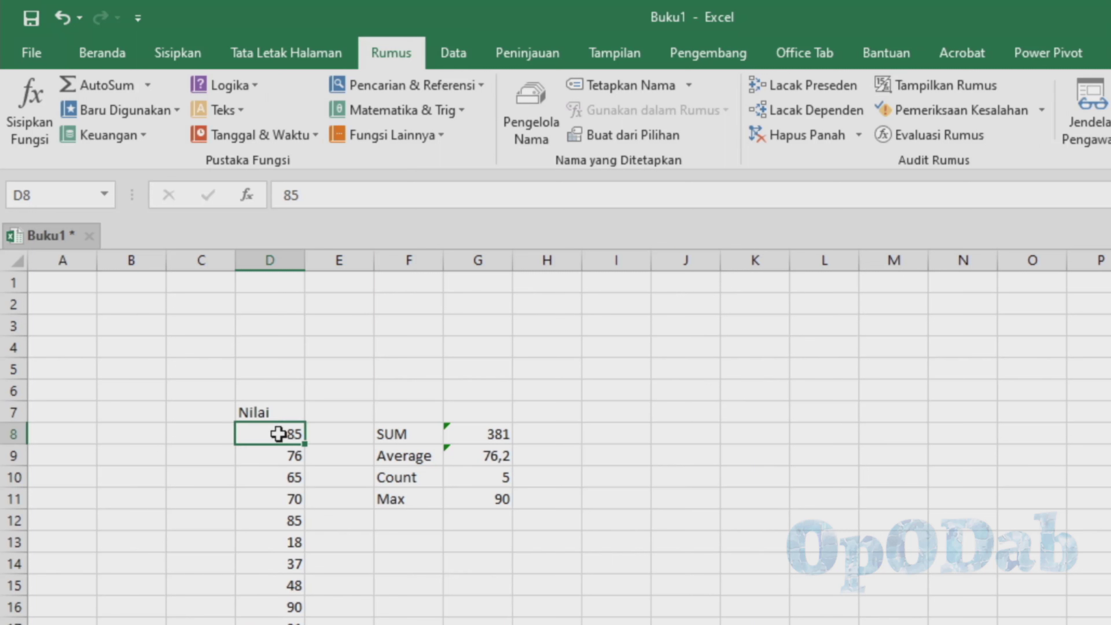
click(250, 620)
text(27)
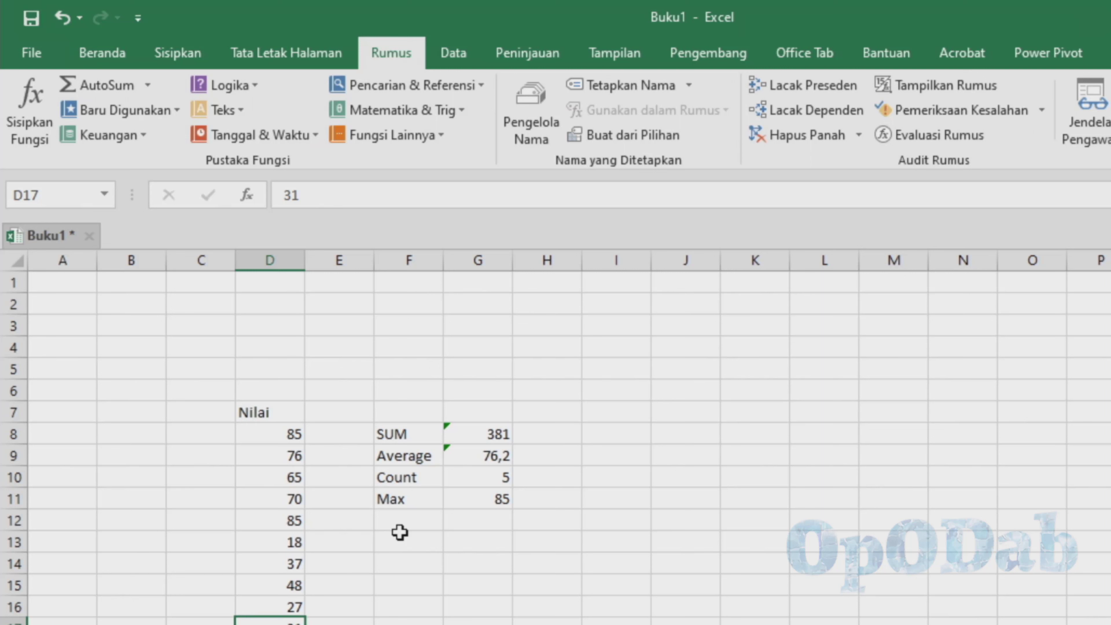
- Type the label Min into F12, below Max
click(148, 86)
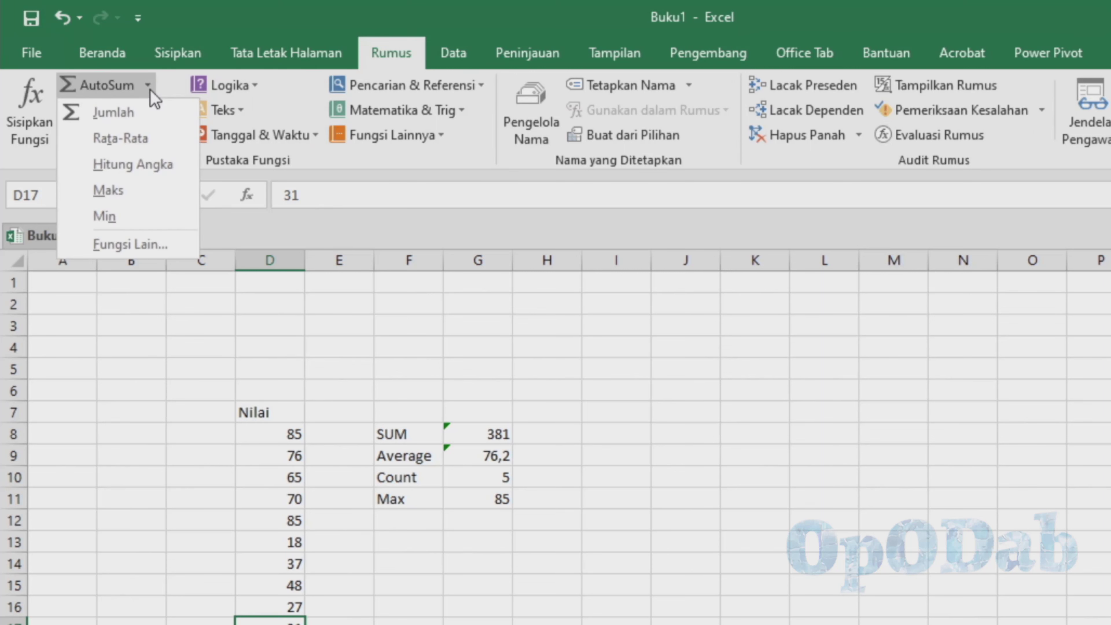
click(445, 556)
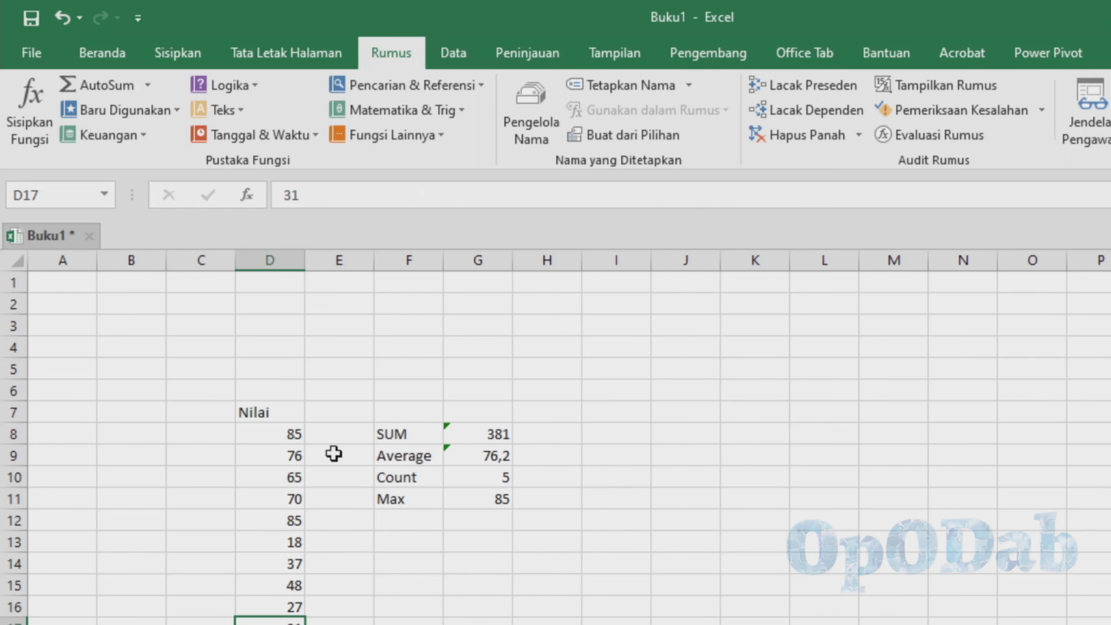
drag(309, 435, 298, 619)
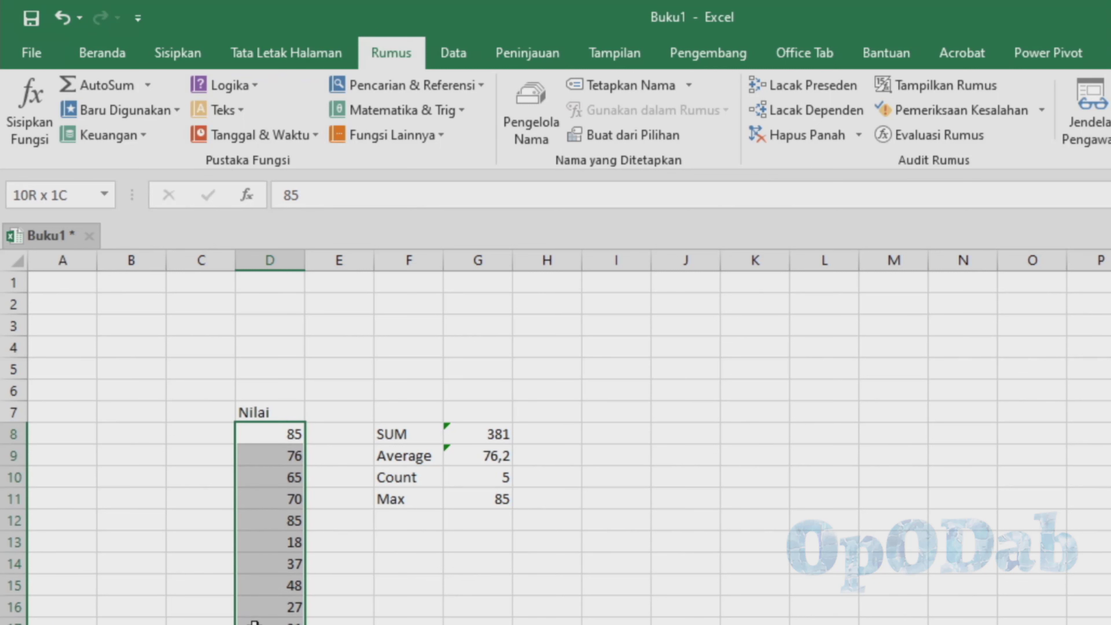
click(383, 516)
text(Min)
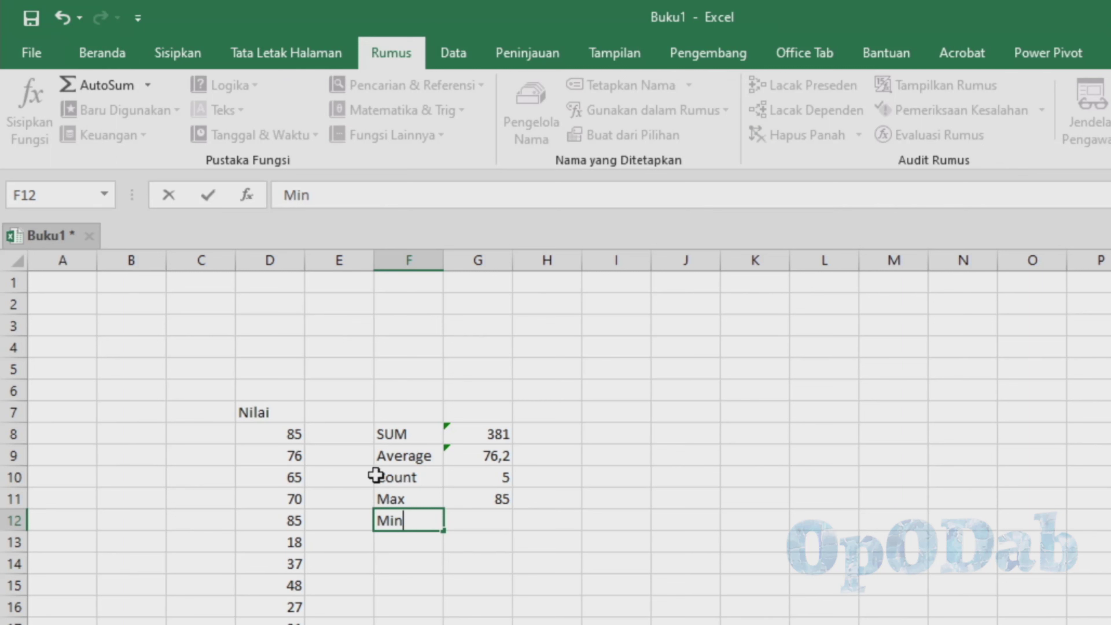
- Enter =MIN(D8:D17) in G12 so the Min row shows 18
click(475, 518)
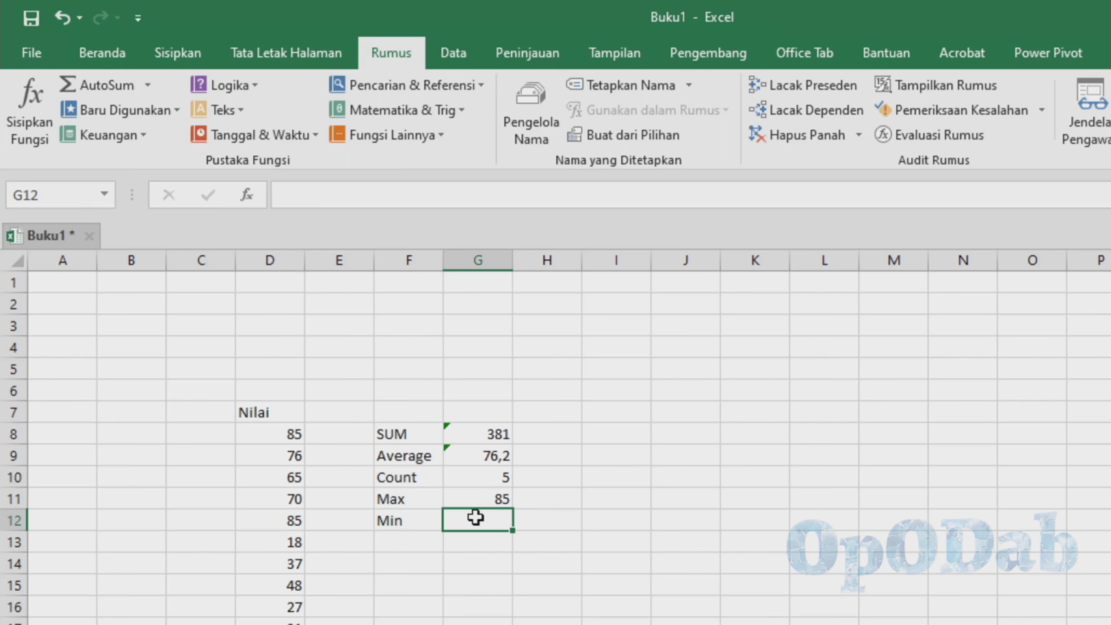
text(=()
key(BackSpace)
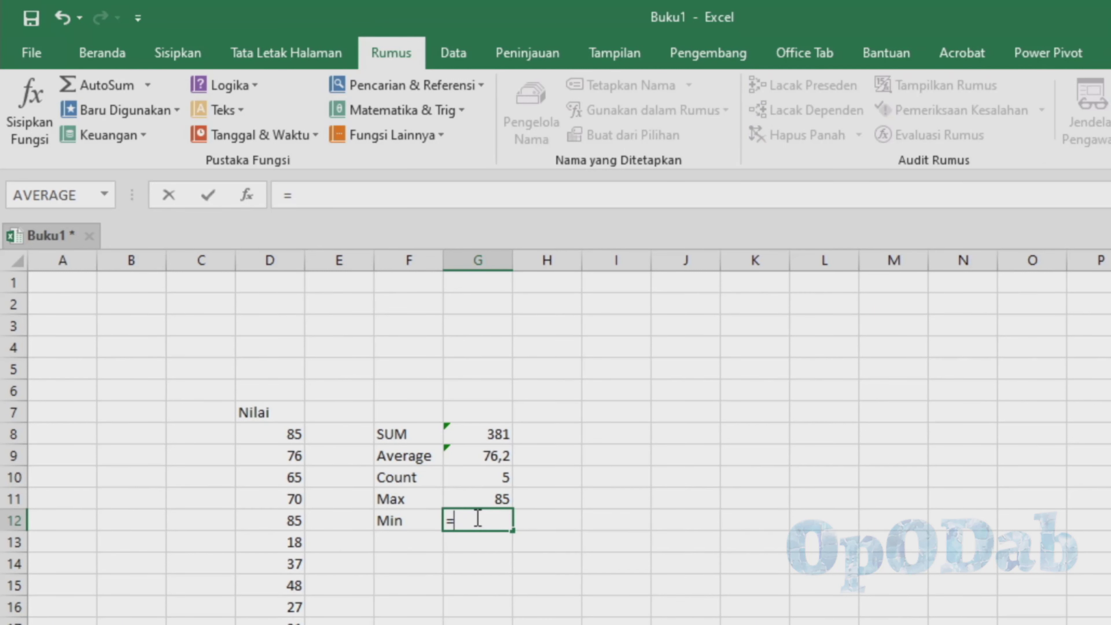
text(min()
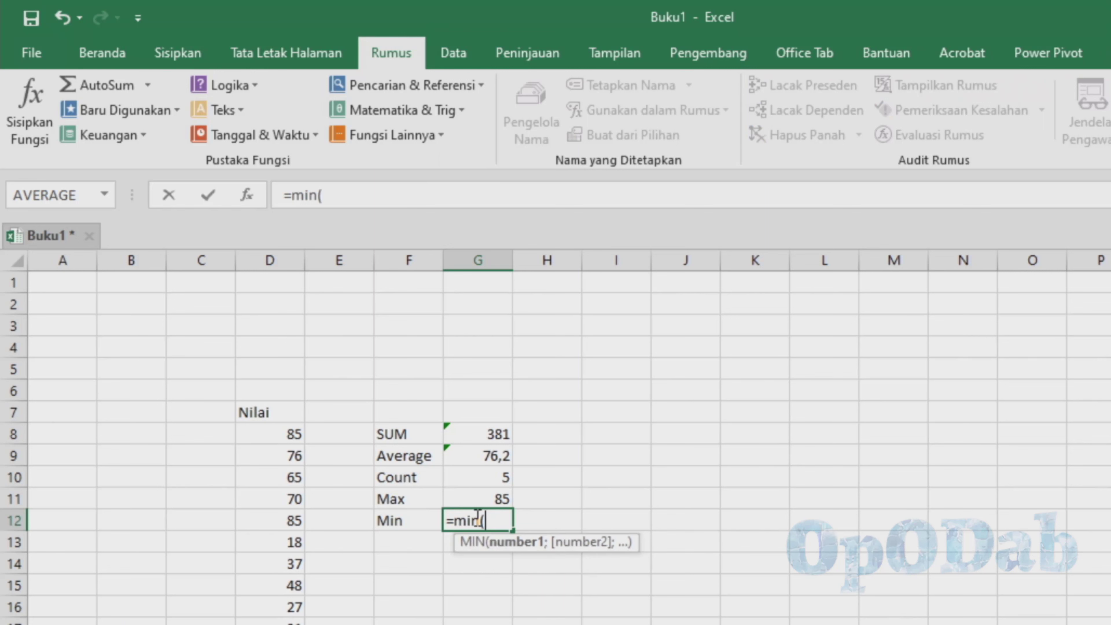
click(291, 434)
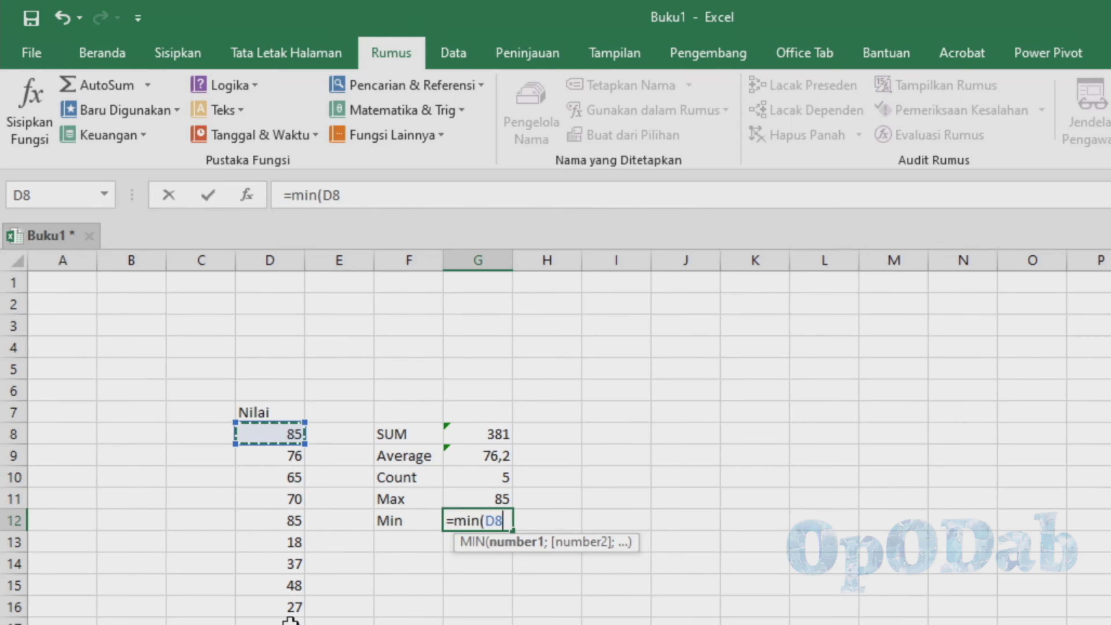
shift+click(289, 621)
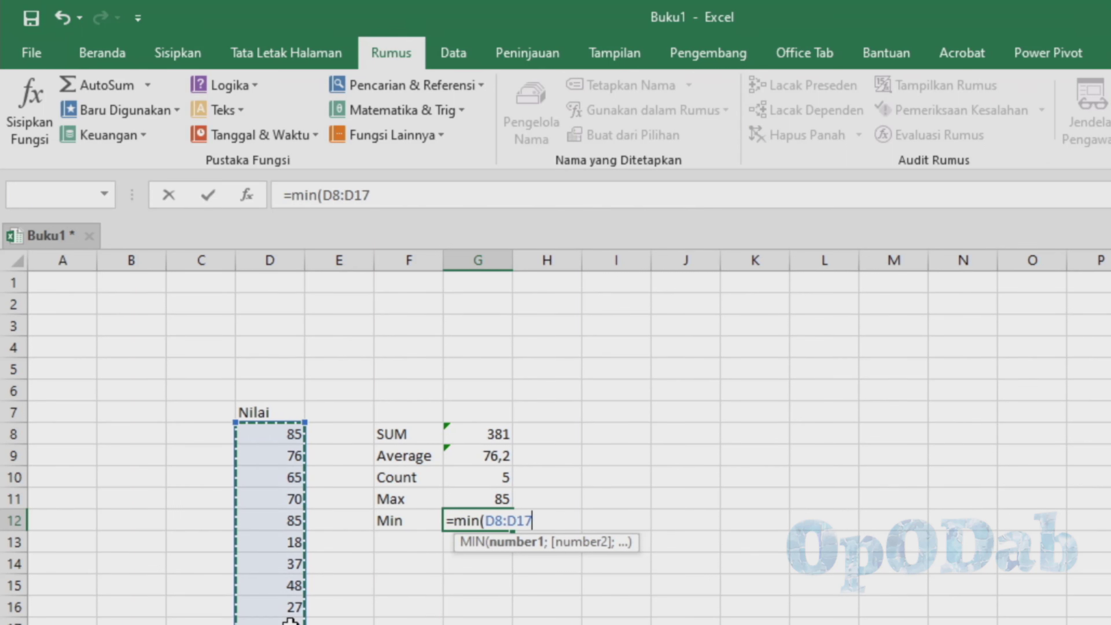
text())
click(407, 542)
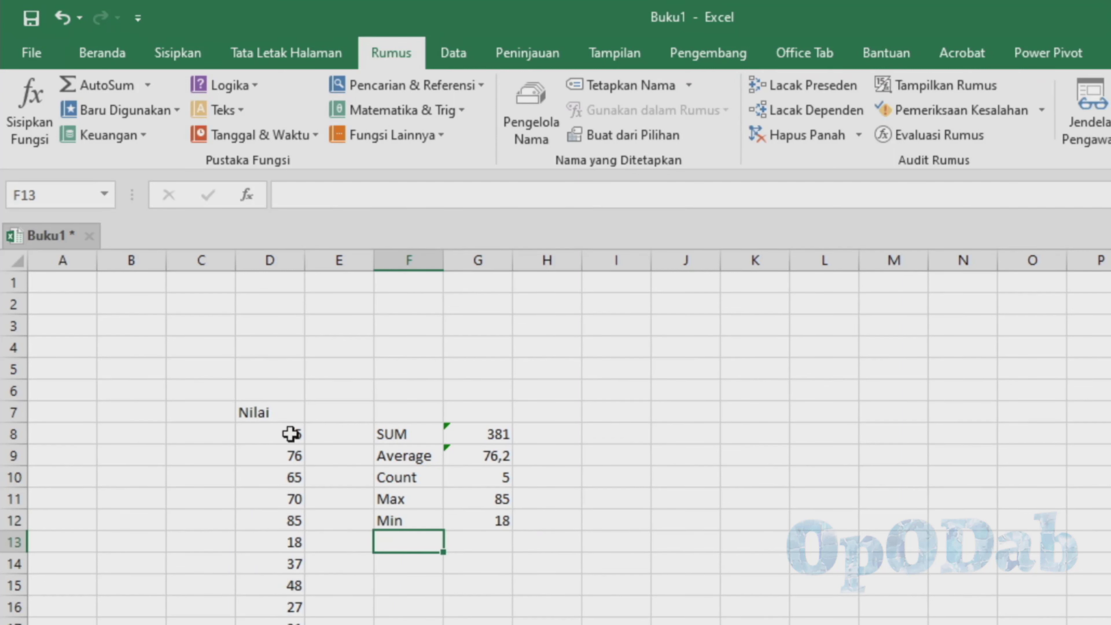
click(280, 545)
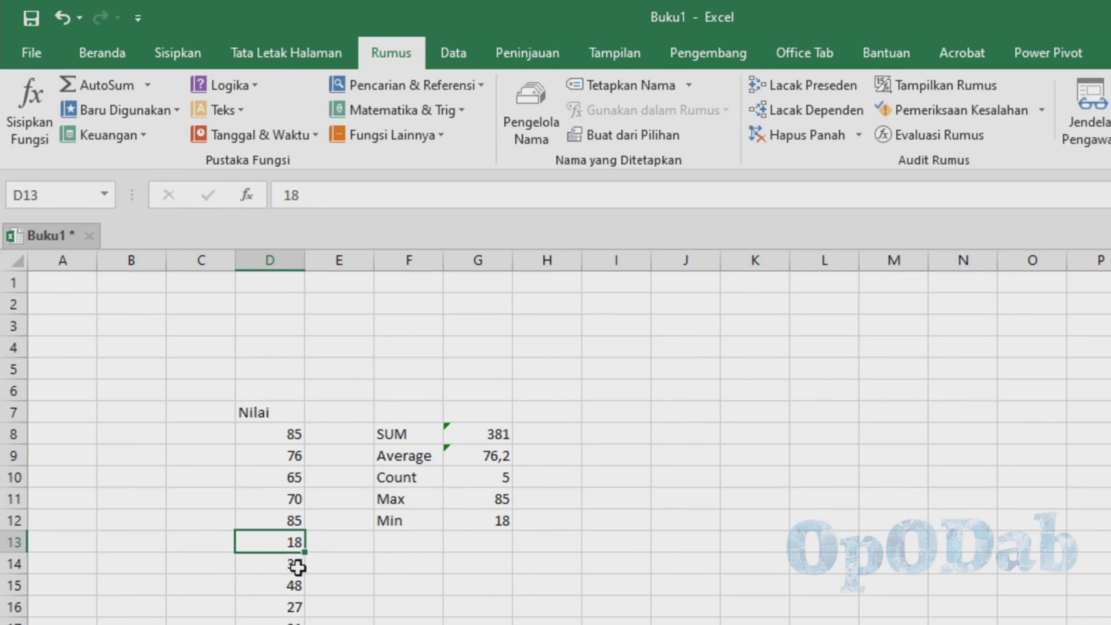
- Change the Nilai value in D13 from 18 to 56, updating the Min result to 27
text(56)
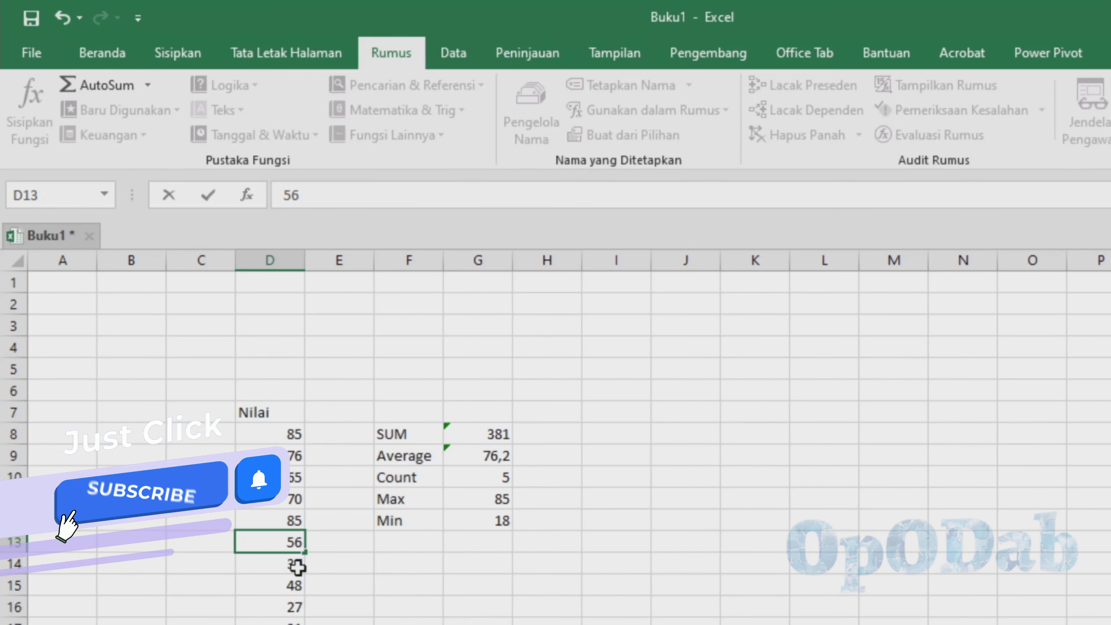
key(Return)
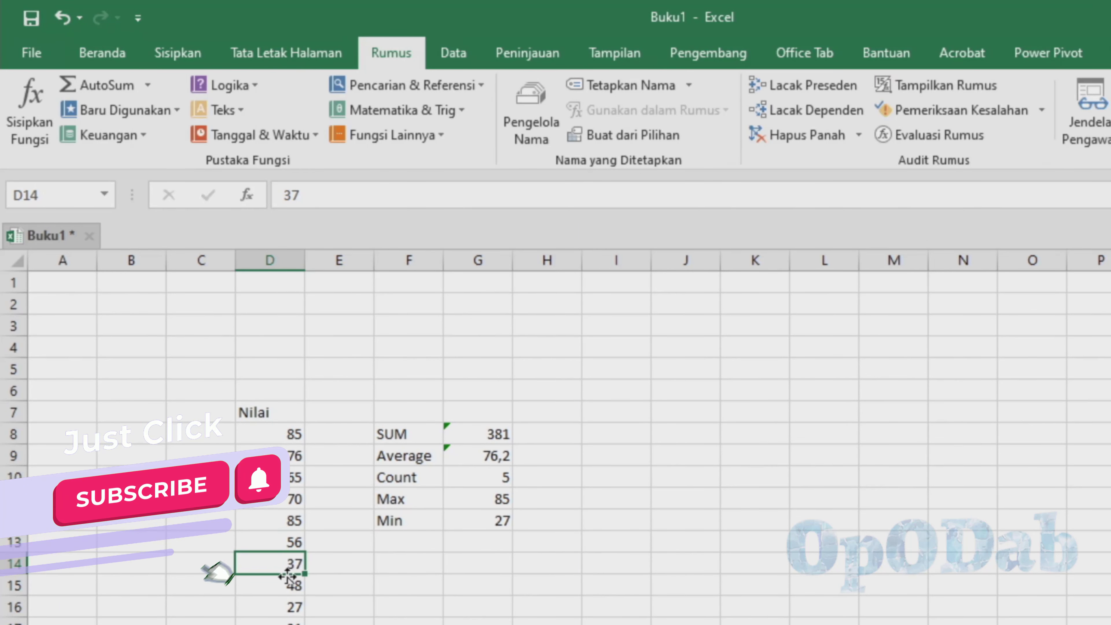
click(270, 433)
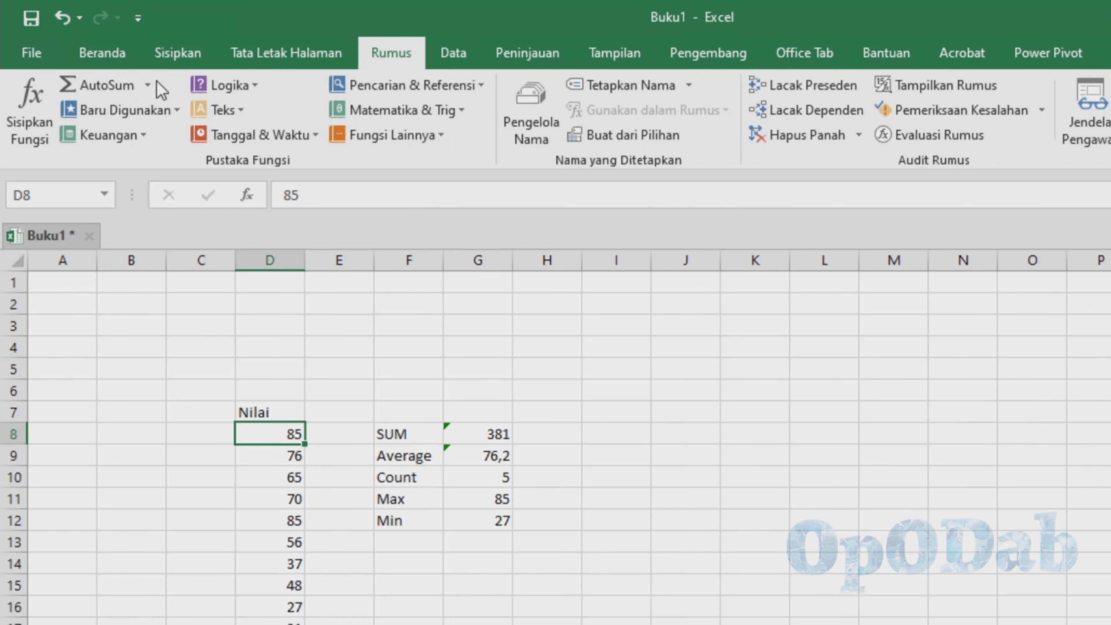
click(147, 85)
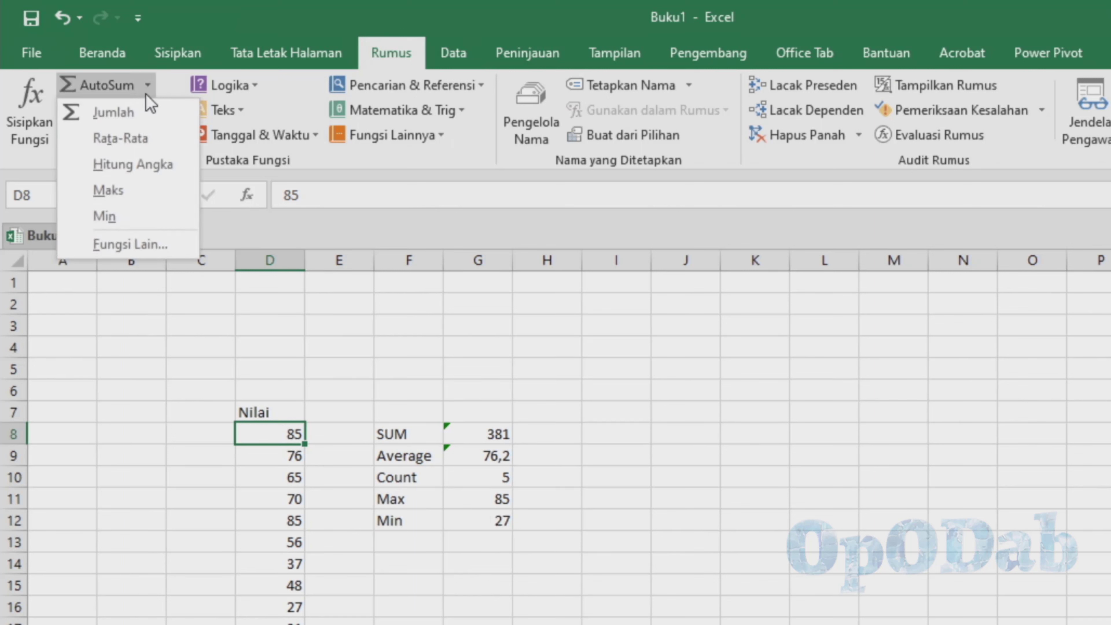
click(337, 446)
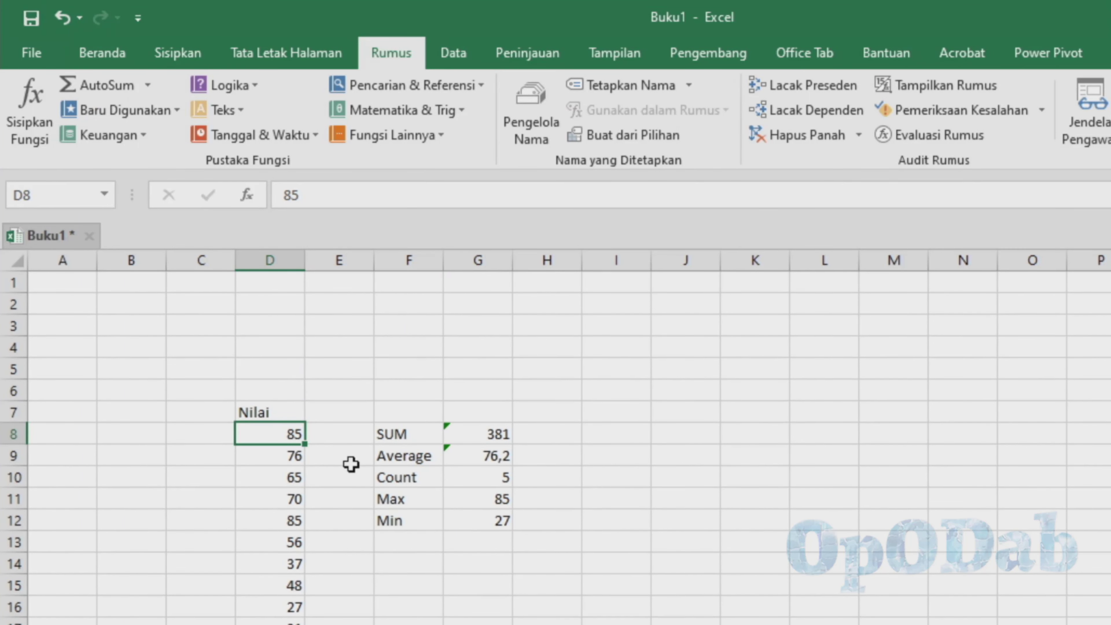
click(151, 86)
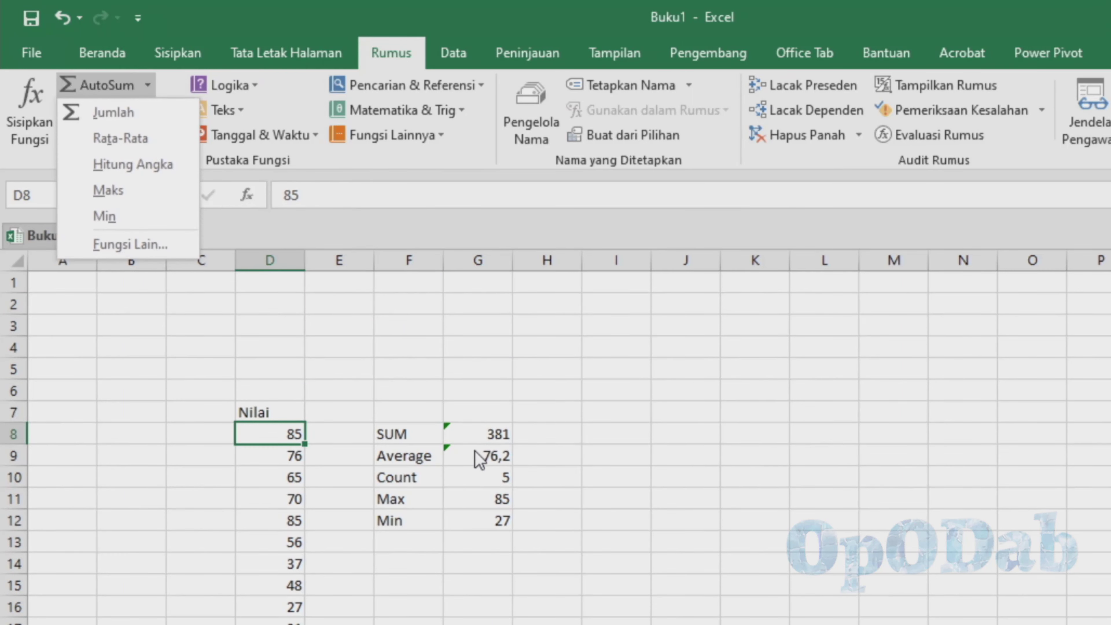
click(582, 460)
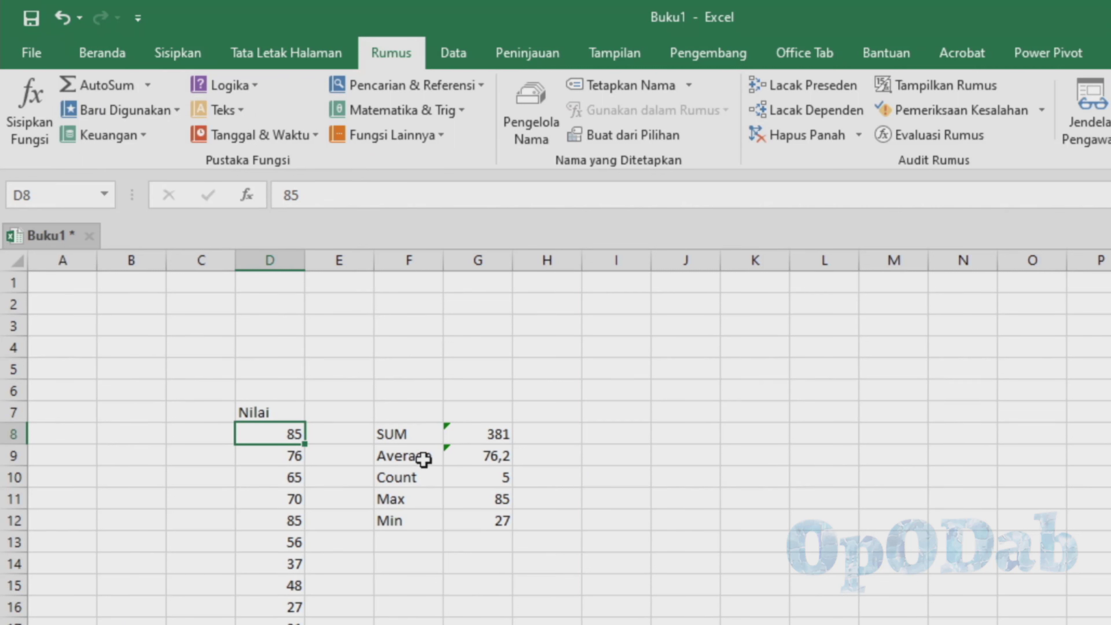
click(414, 435)
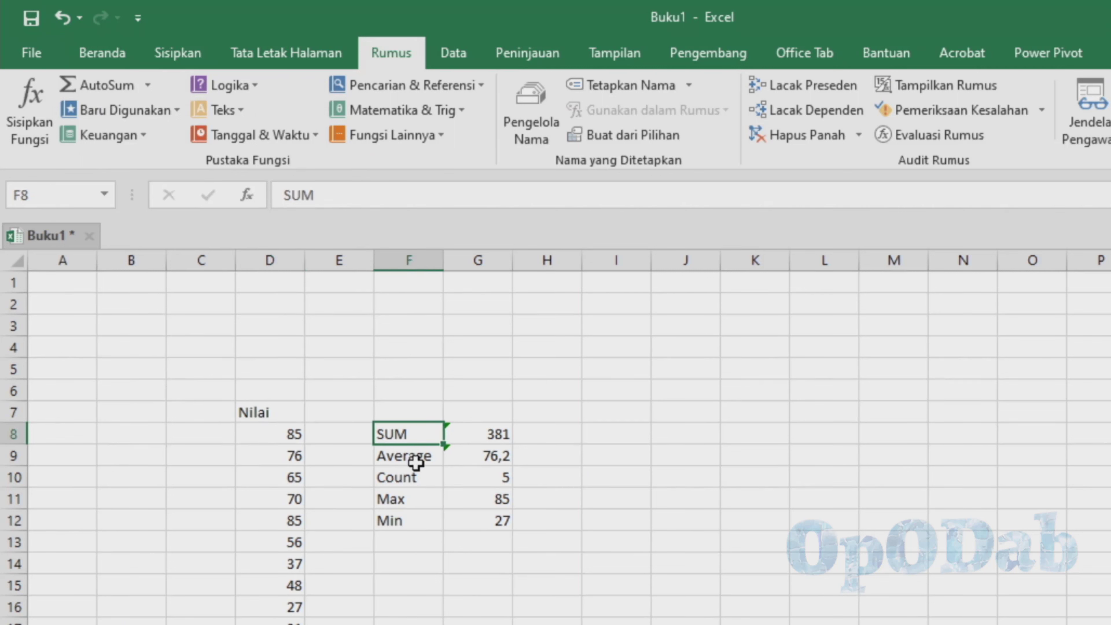